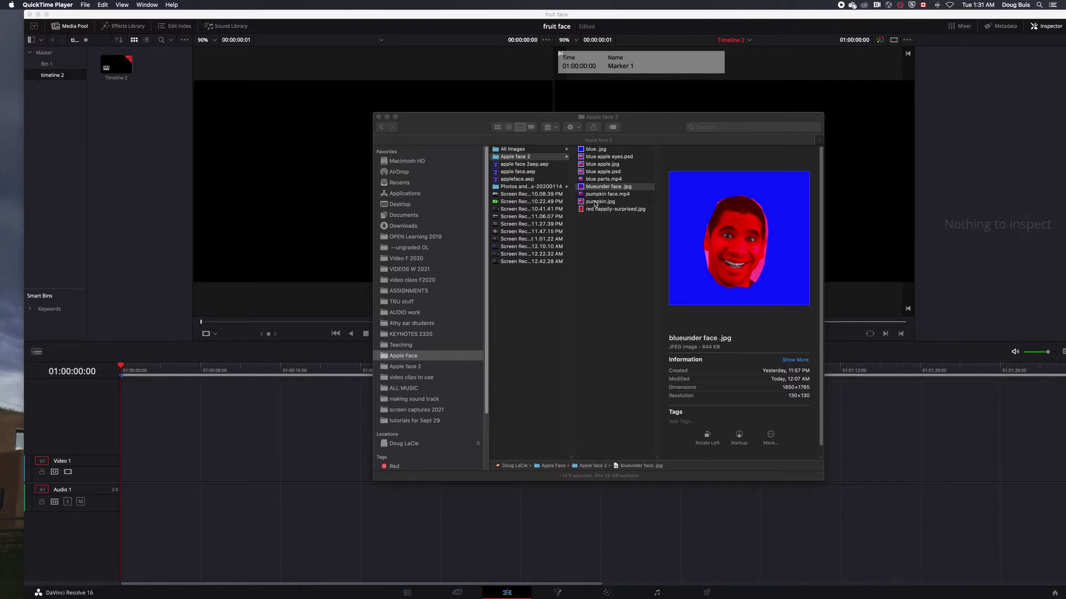
# Import pumpkin.jpg and blueunder face .jpg from the Apple face 2 folder into the timeline 2 bin
pyautogui.moveTo(596, 204); pyautogui.dragTo(147, 140)
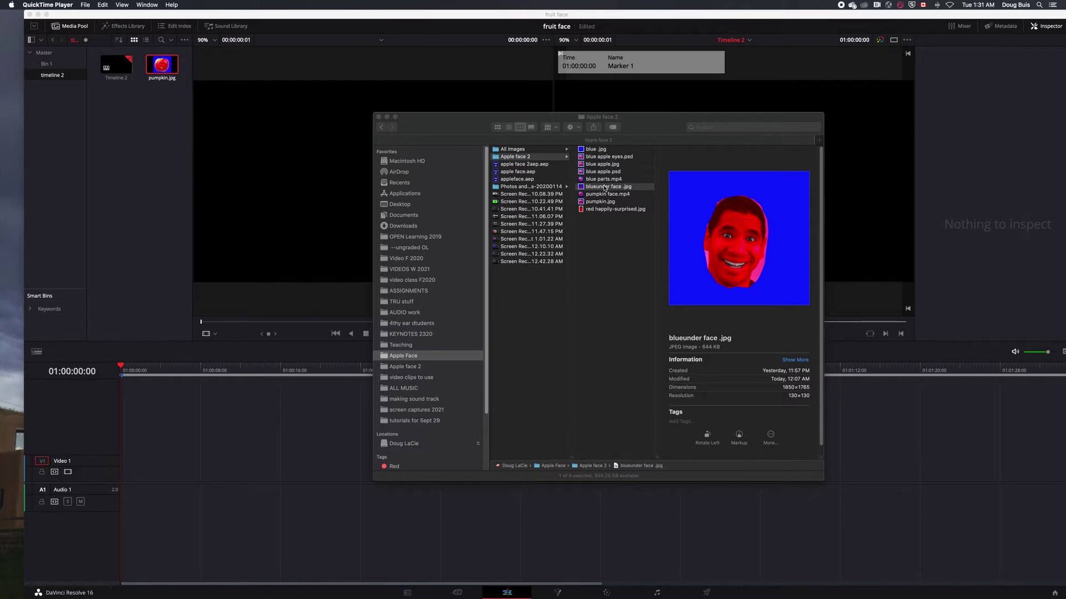
pyautogui.moveTo(604, 187); pyautogui.dragTo(153, 118)
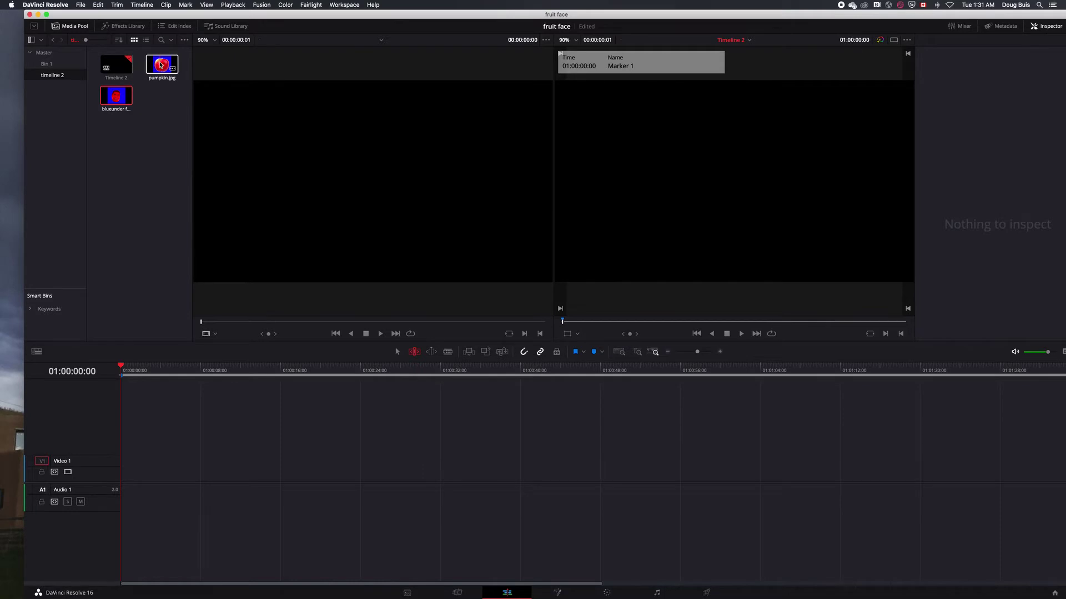
# Add a Fusion Composition at the start of the Video 1 track and extend it to about 18 seconds
pyautogui.click(117, 28)
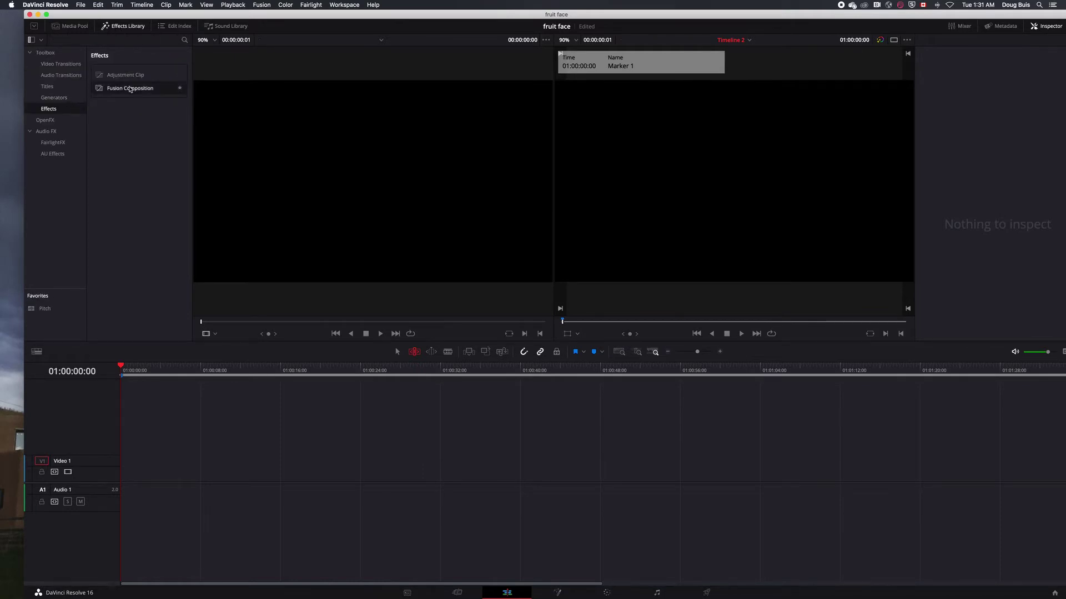
pyautogui.moveTo(130, 88); pyautogui.dragTo(124, 476)
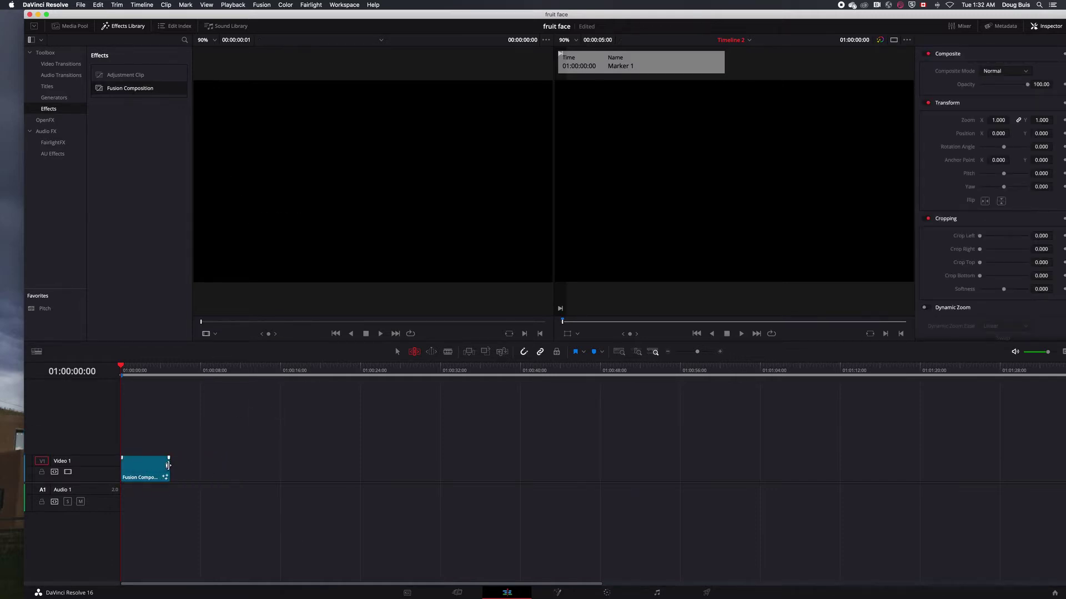
pyautogui.moveTo(168, 465); pyautogui.dragTo(301, 472)
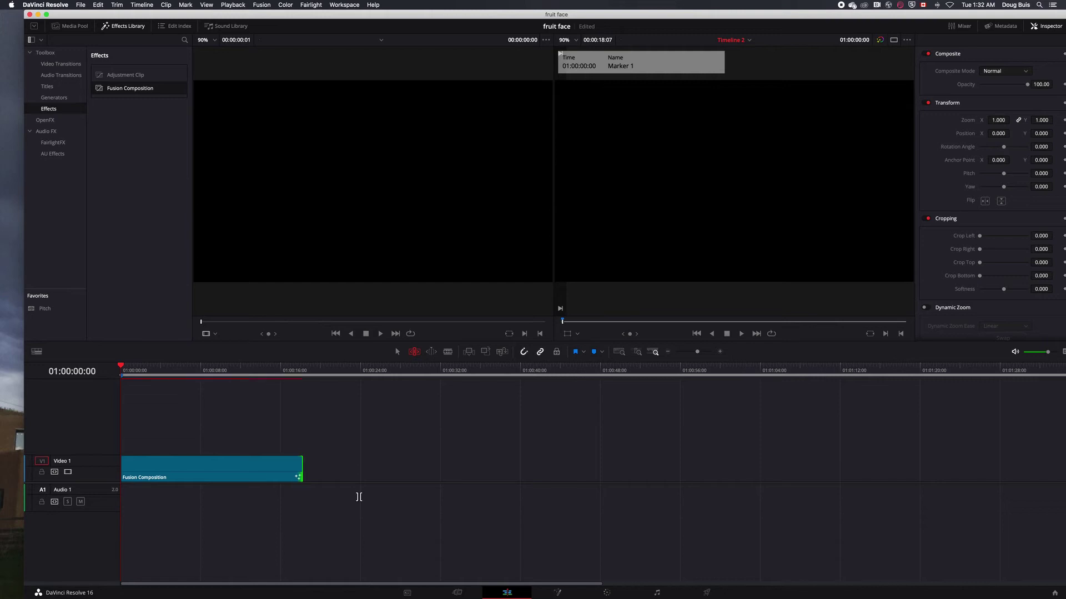
# Open the composition on the Fusion page with the media pool shown, and move MediaOut1 to the upper middle of the node graph
pyautogui.click(238, 466)
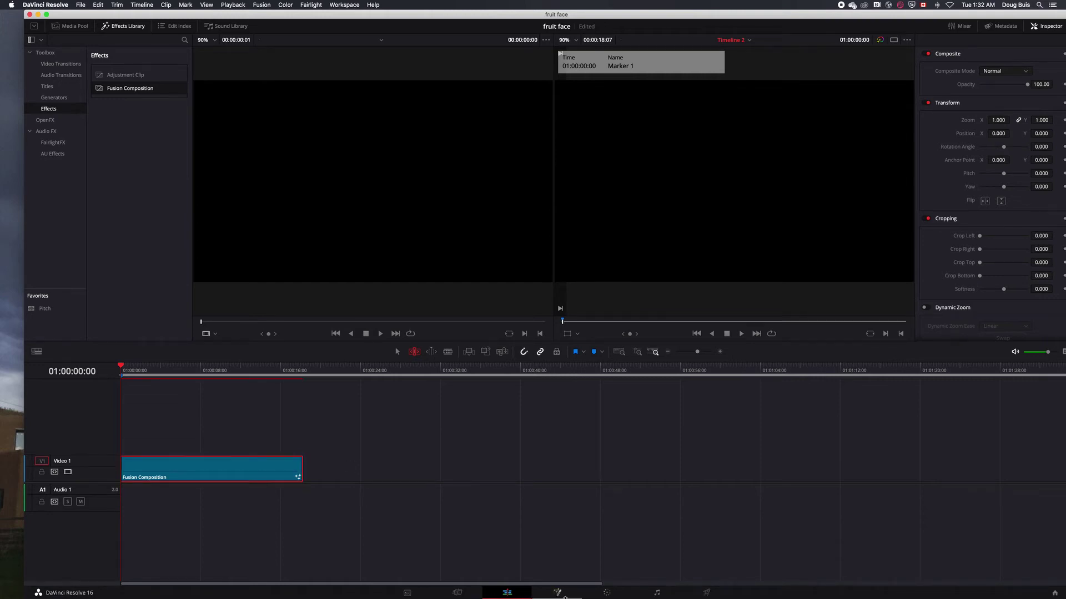
pyautogui.click(557, 593)
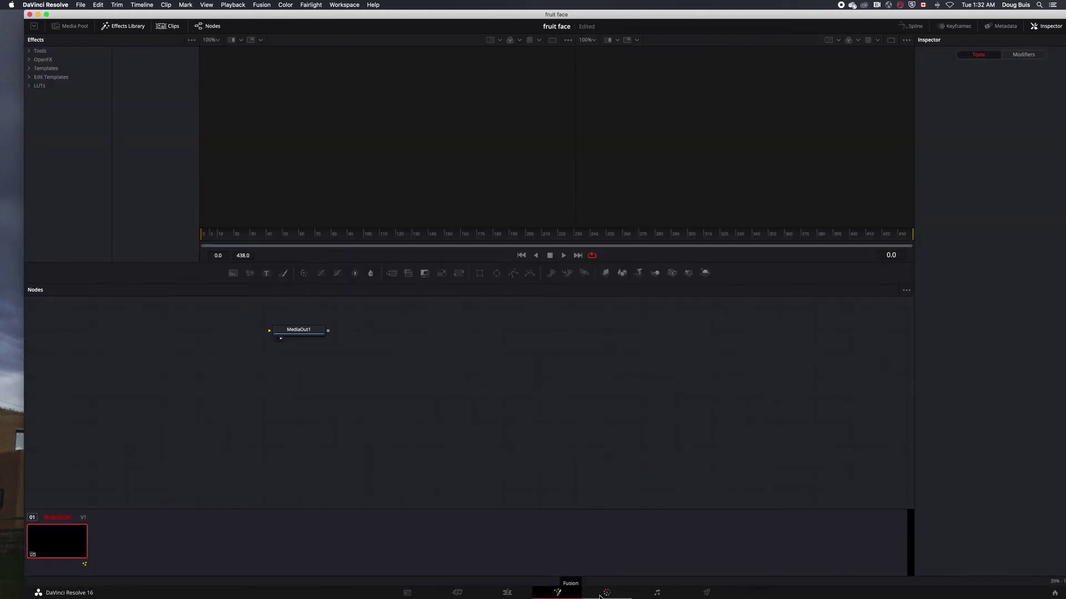
pyautogui.moveTo(306, 333); pyautogui.dragTo(561, 324)
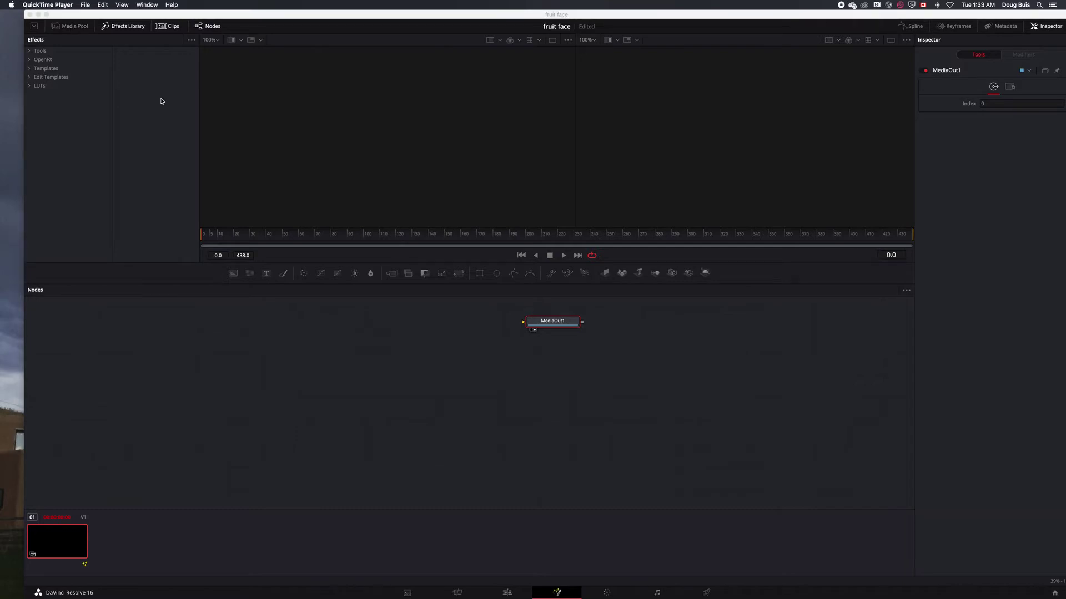
pyautogui.click(125, 27)
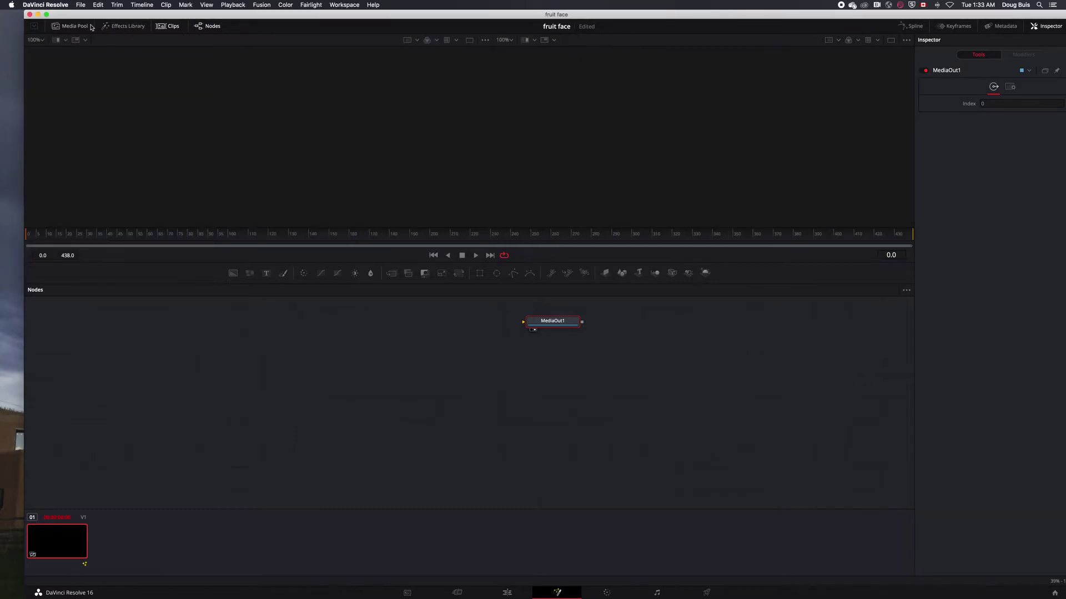
pyautogui.click(72, 26)
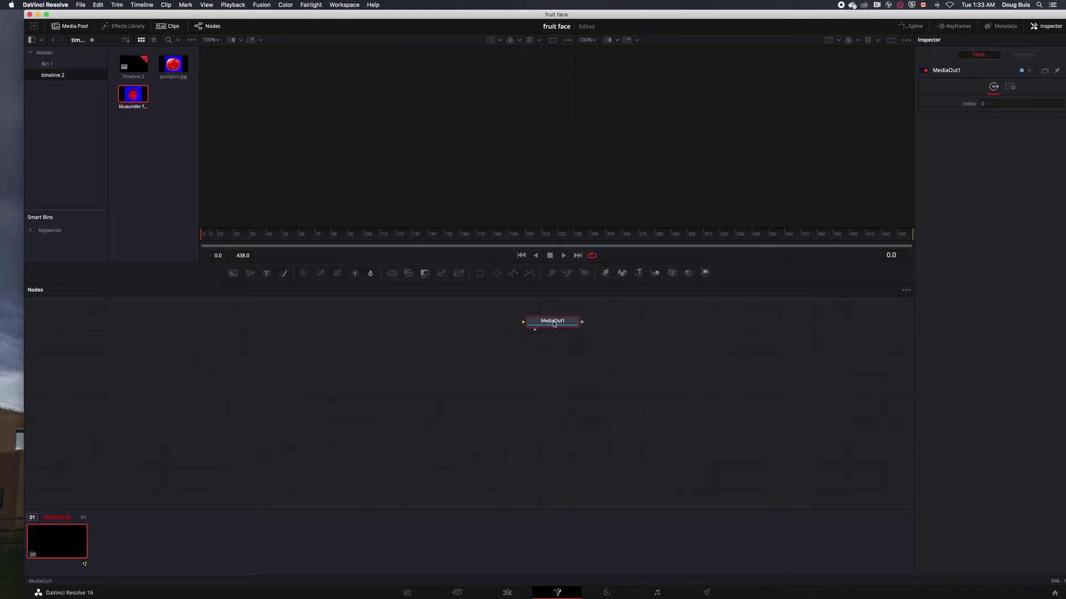
pyautogui.moveTo(554, 324); pyautogui.dragTo(552, 320)
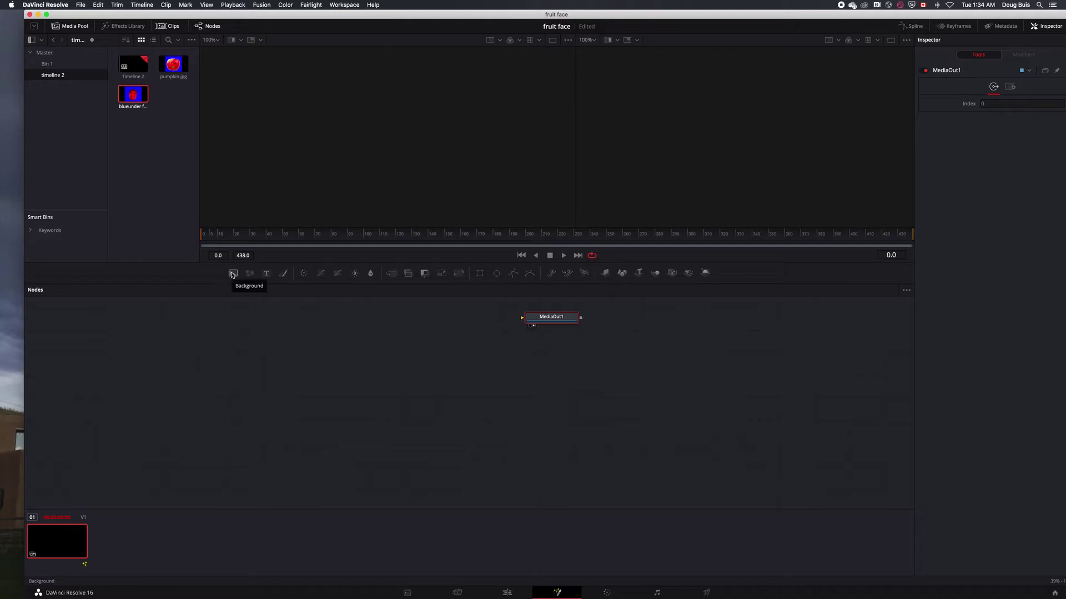
# Connect a new Background node below MediaOut1 to it, and insert two Merge nodes on the connection between them
pyautogui.moveTo(232, 274); pyautogui.dragTo(553, 481)
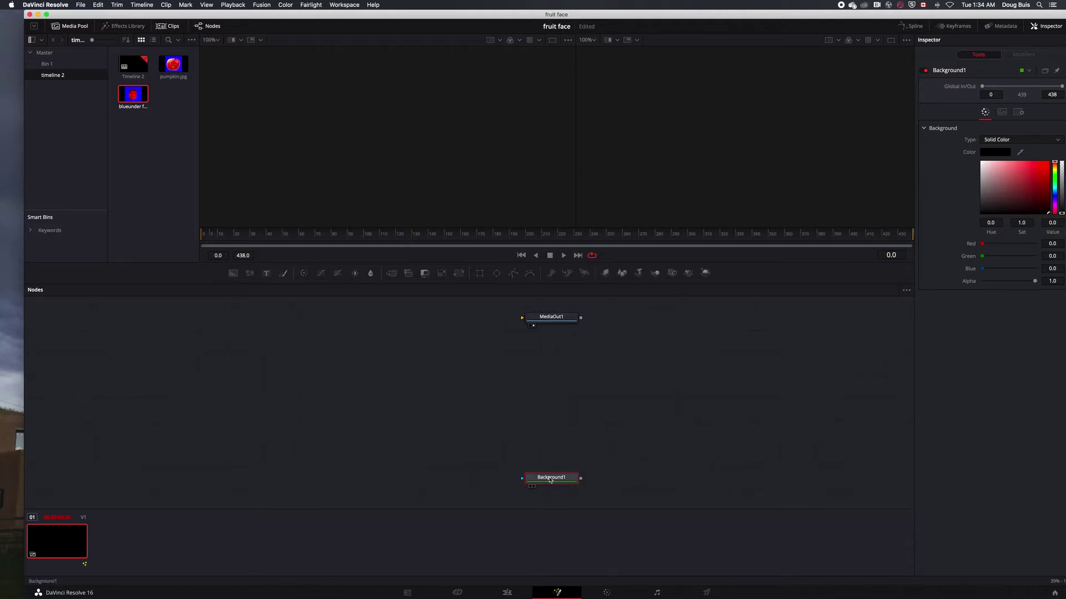
pyautogui.moveTo(550, 480); pyautogui.dragTo(550, 489)
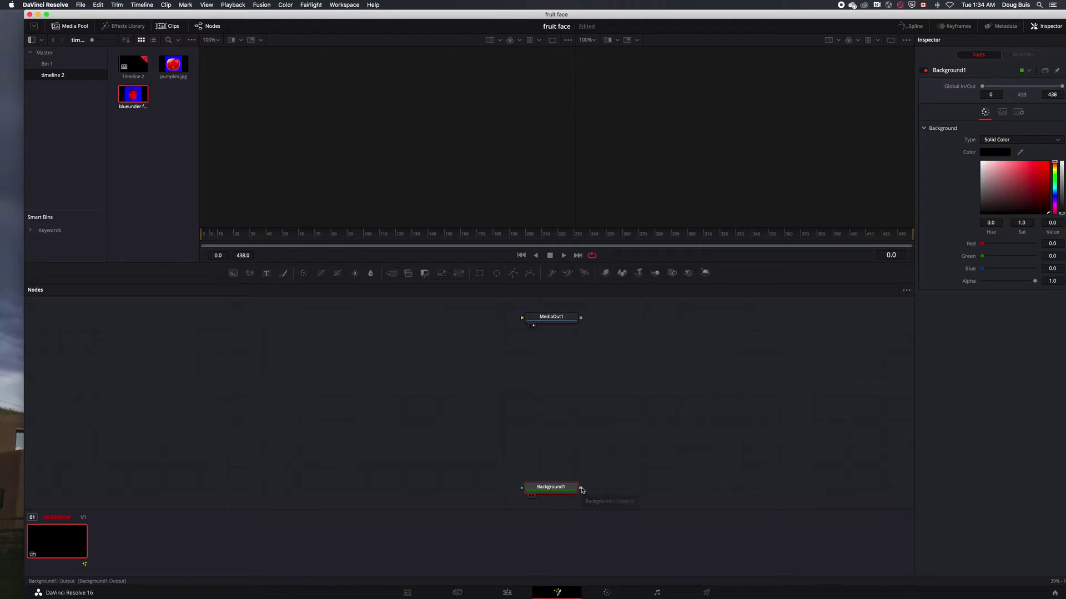
pyautogui.moveTo(581, 488); pyautogui.dragTo(551, 322)
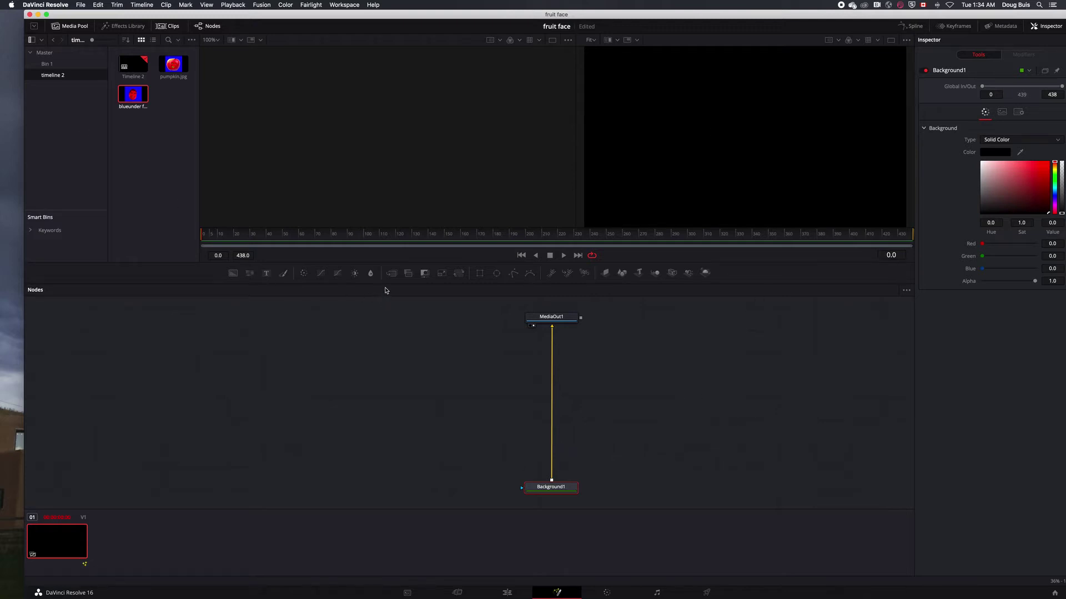
pyautogui.moveTo(392, 276); pyautogui.dragTo(552, 439)
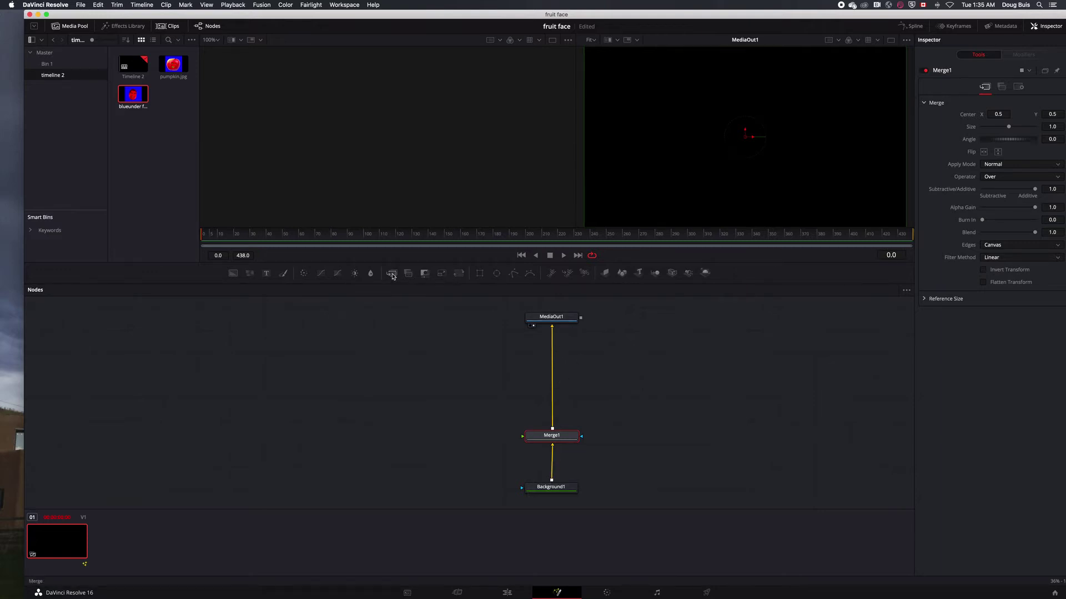
pyautogui.moveTo(392, 276); pyautogui.dragTo(554, 393)
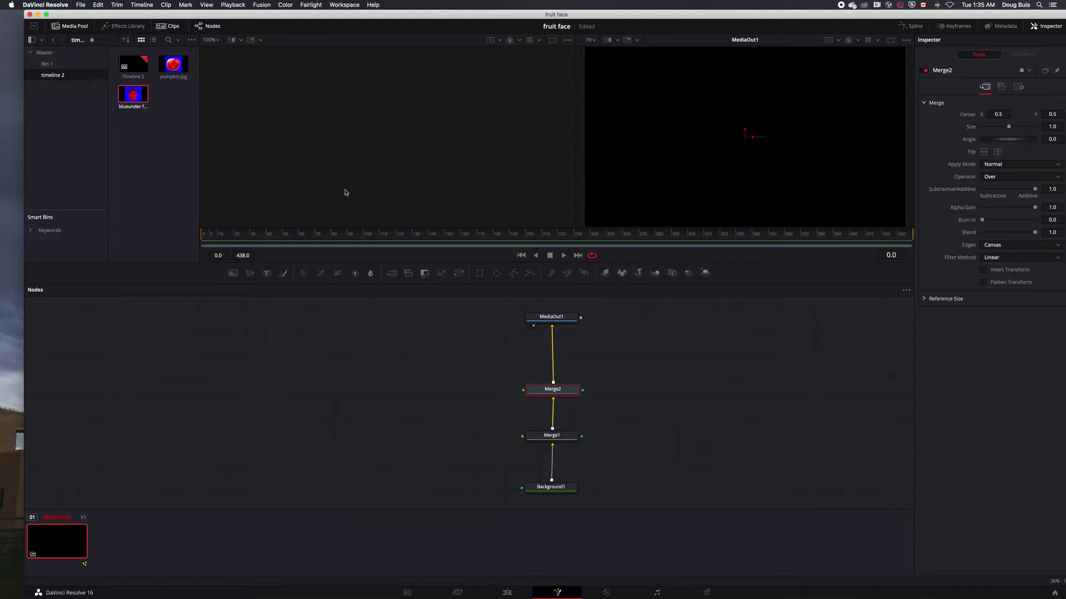
# Connect pumpkin.jpg to Merge2 as its foreground, align its node beside it, and set Merge2's size to 0.65
pyautogui.moveTo(171, 65); pyautogui.dragTo(524, 393)
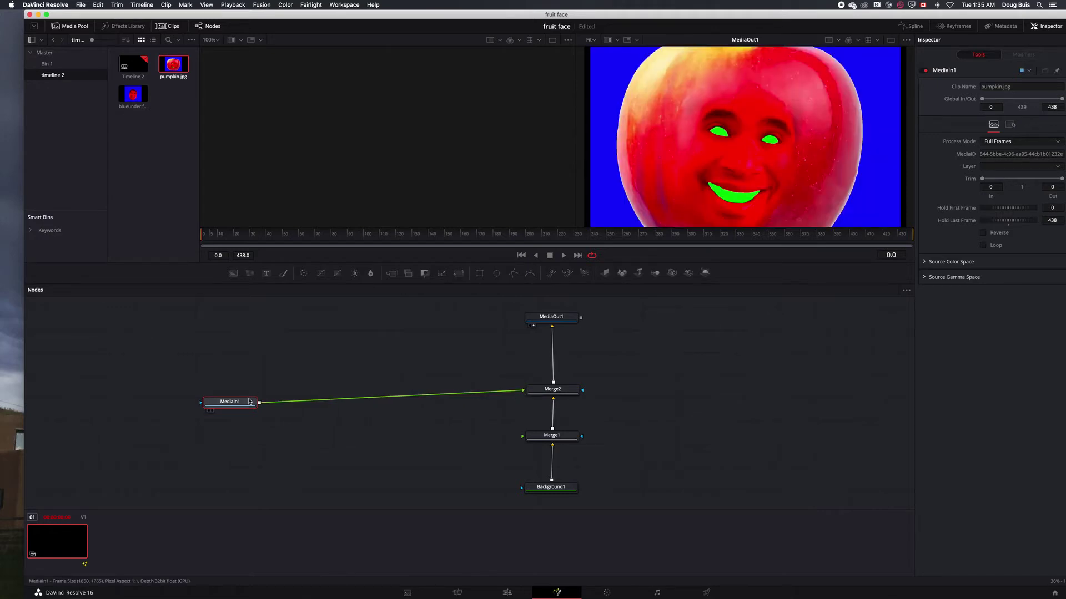
pyautogui.moveTo(261, 403); pyautogui.dragTo(262, 389)
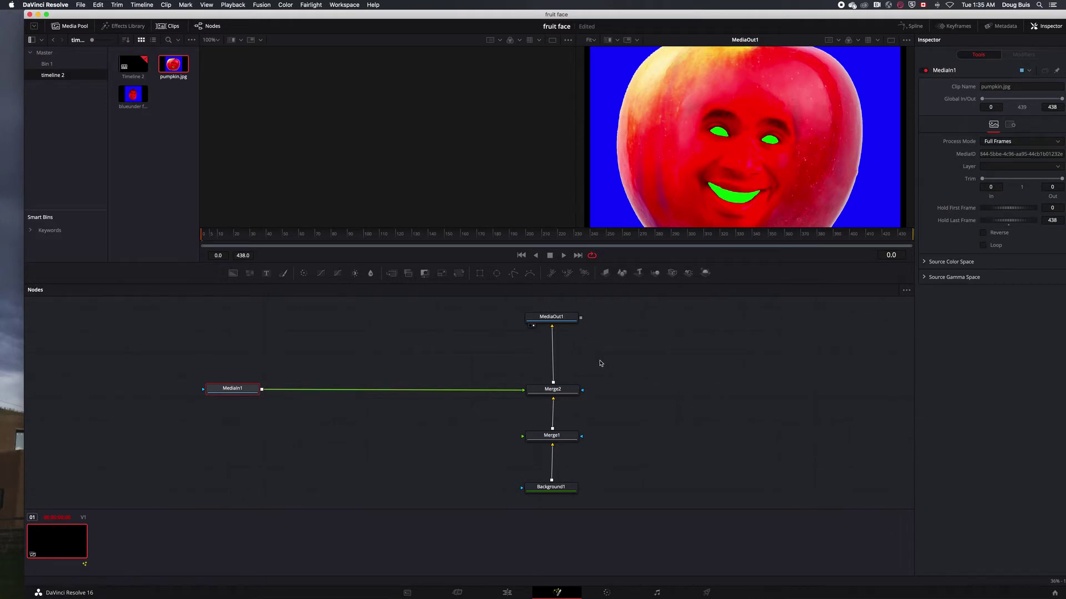
pyautogui.click(553, 394)
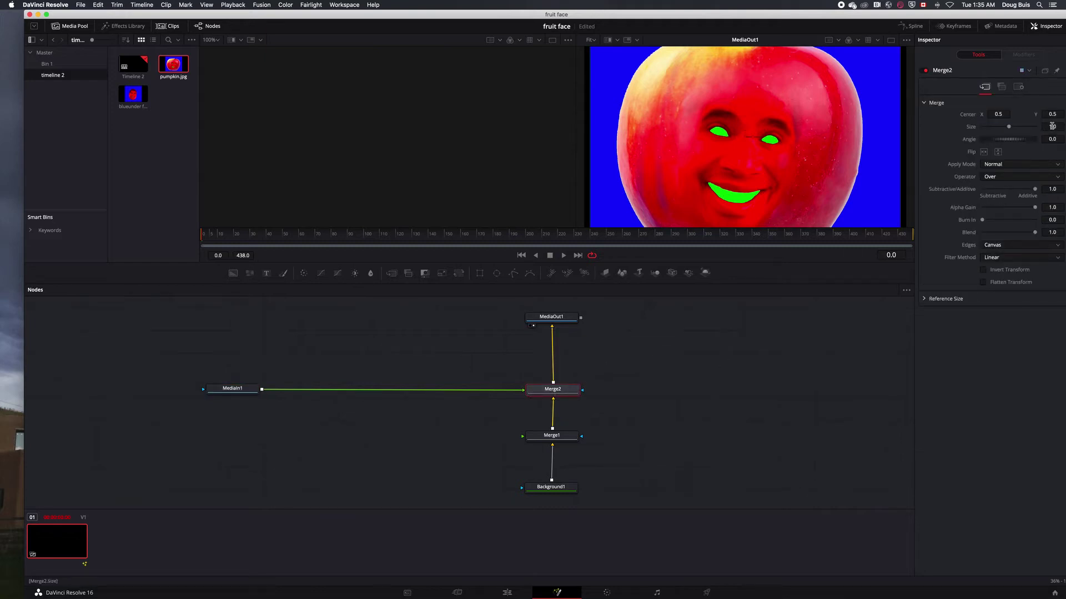
pyautogui.moveTo(1053, 127); pyautogui.dragTo(995, 131)
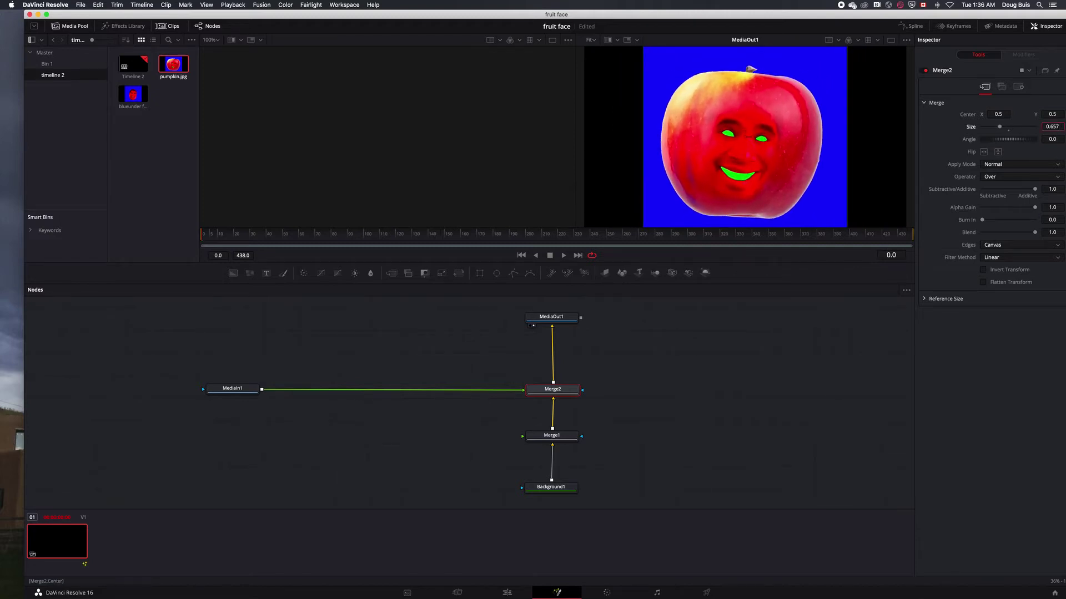
pyautogui.press('Return')
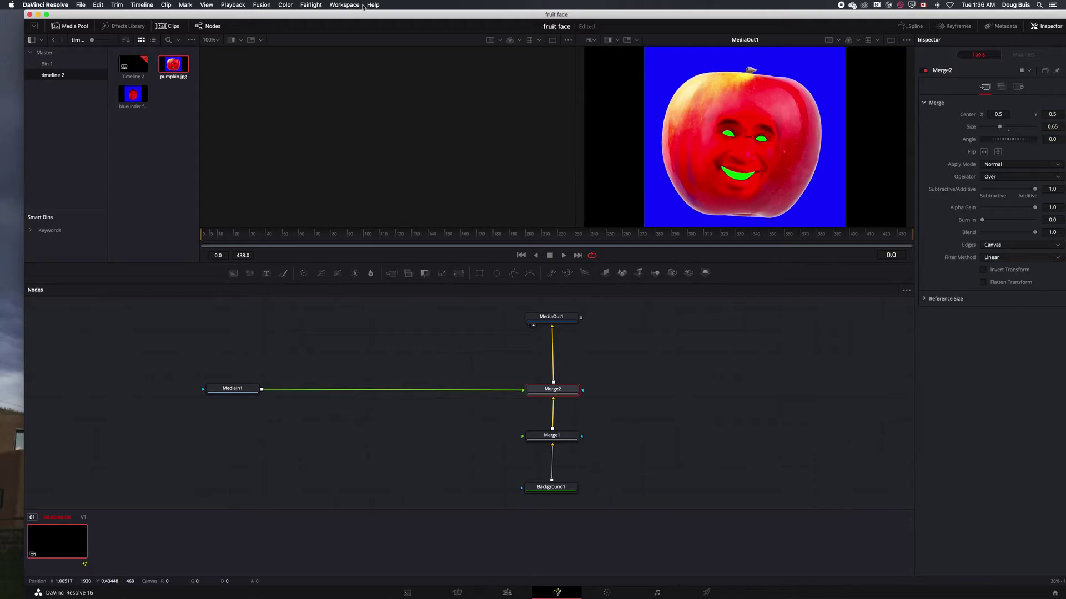
# Connect blueunder face .jpg to Merge1 as its foreground, align its node beside it, and set Merge1's size to 0.65
pyautogui.moveTo(133, 95); pyautogui.dragTo(524, 438)
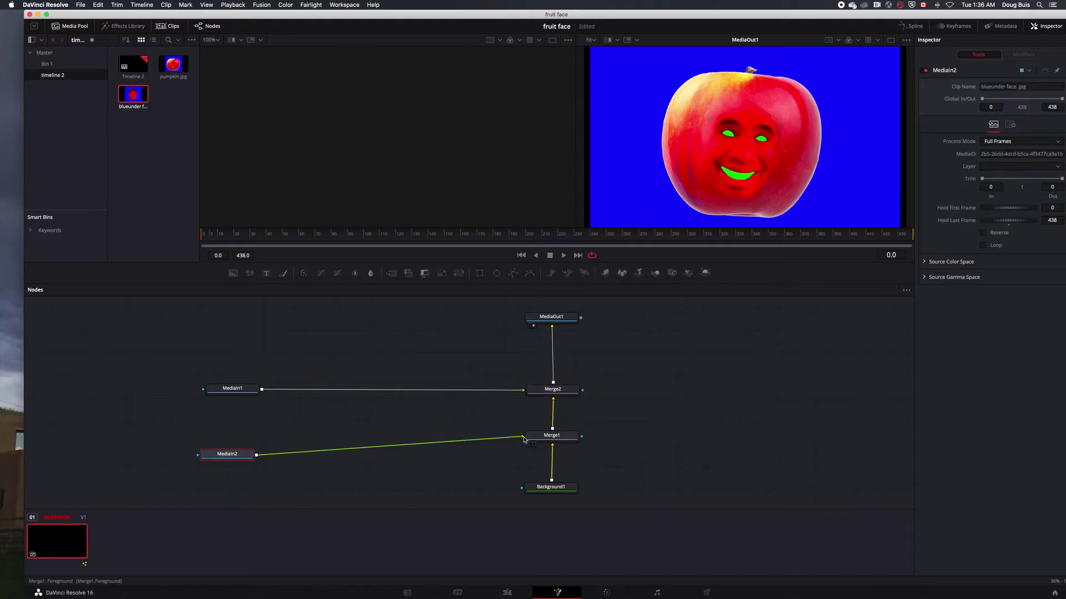
pyautogui.moveTo(228, 455); pyautogui.dragTo(230, 444)
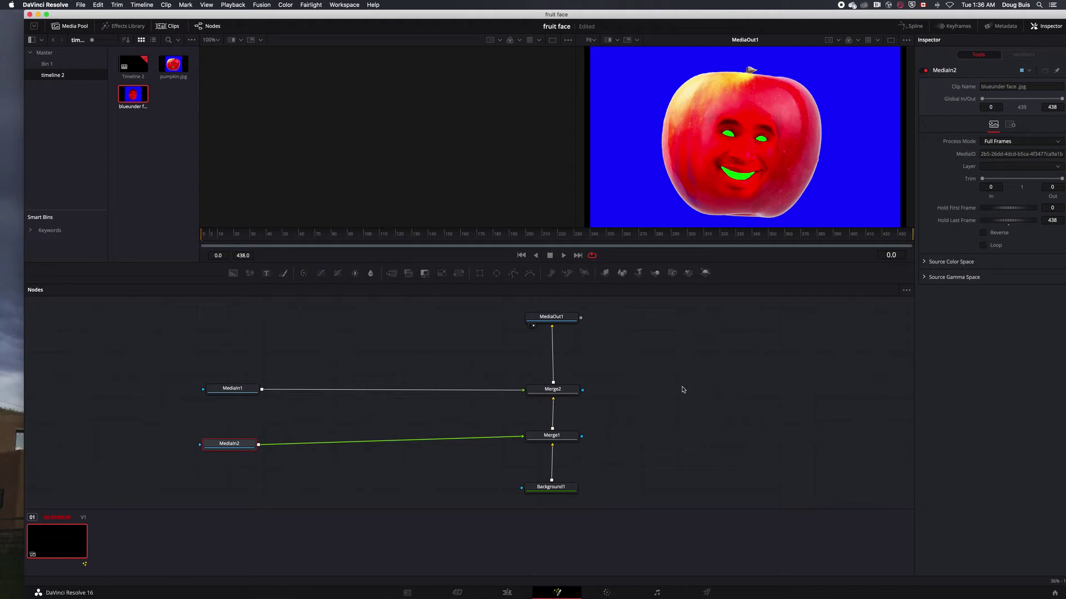
pyautogui.click(551, 435)
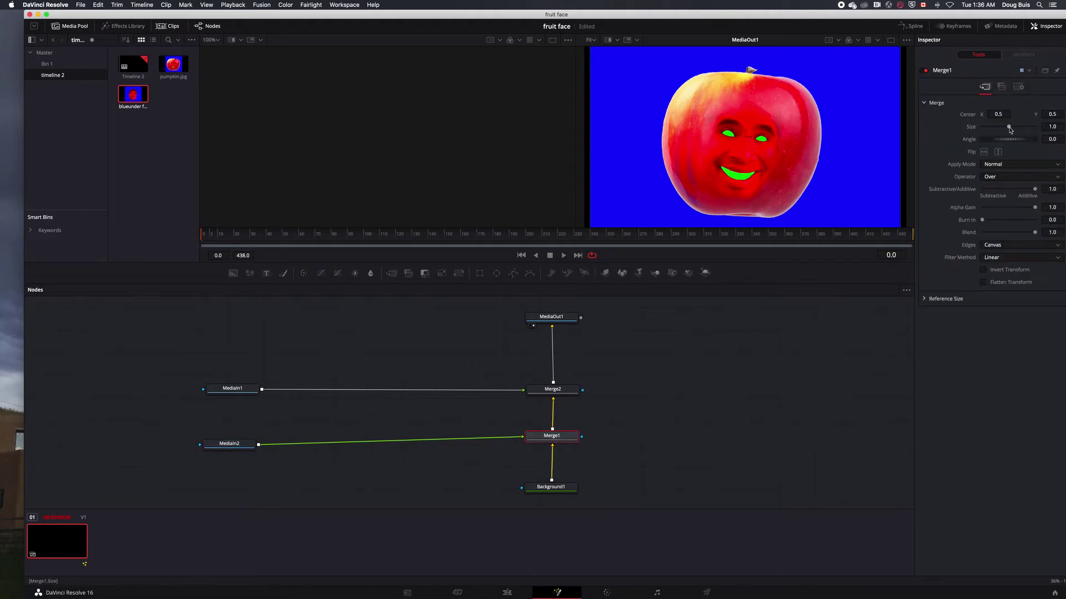
pyautogui.moveTo(1010, 129); pyautogui.dragTo(1001, 127)
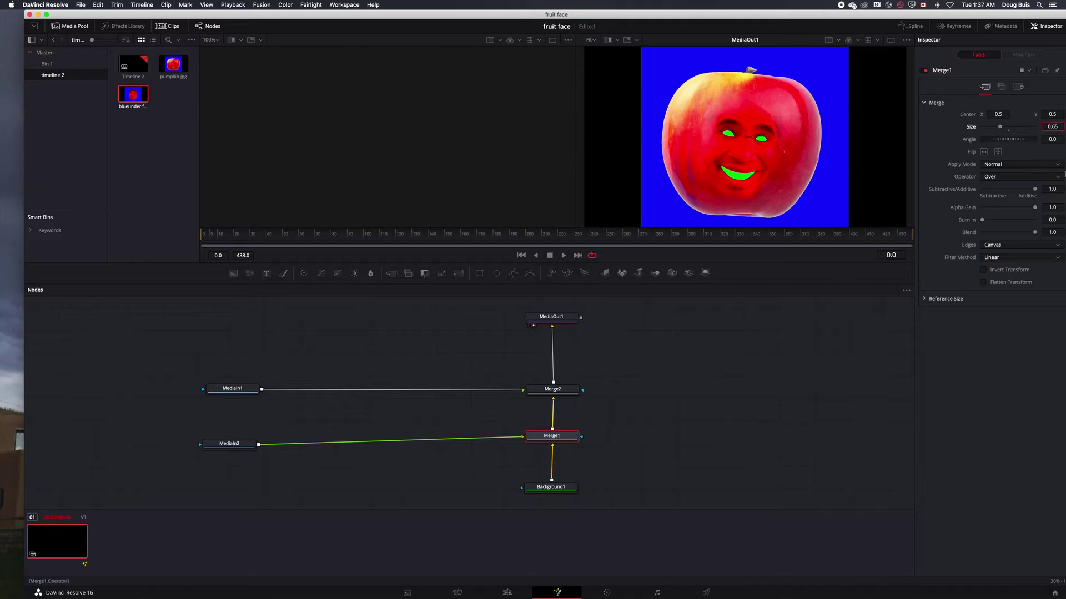
pyautogui.press('Return')
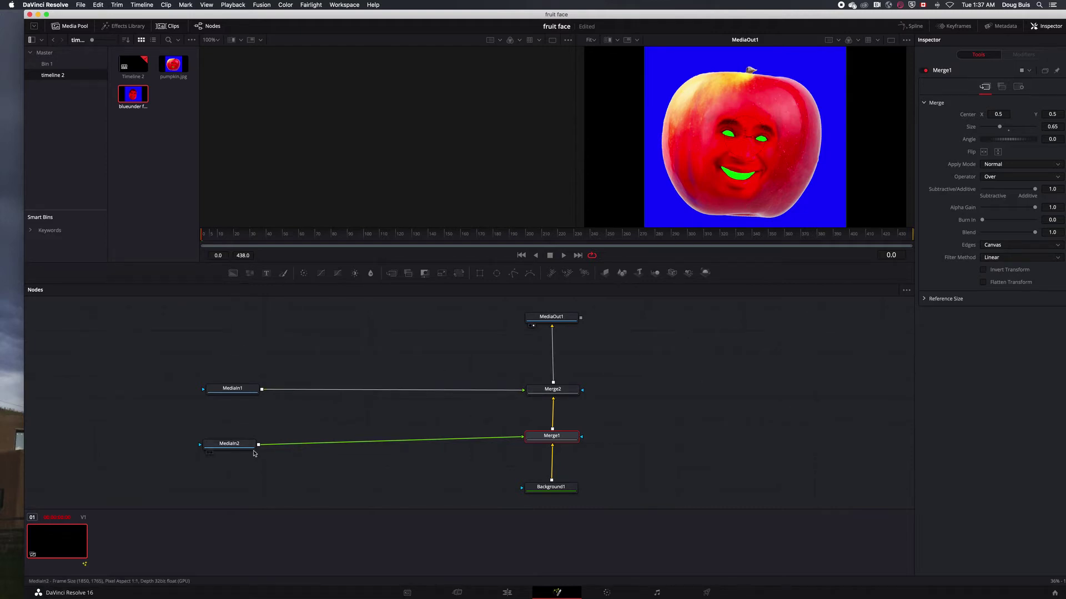
# Show MediaOut1 in both viewers and clear it from the first viewer again
pyautogui.click(533, 327)
pyautogui.click(533, 327)
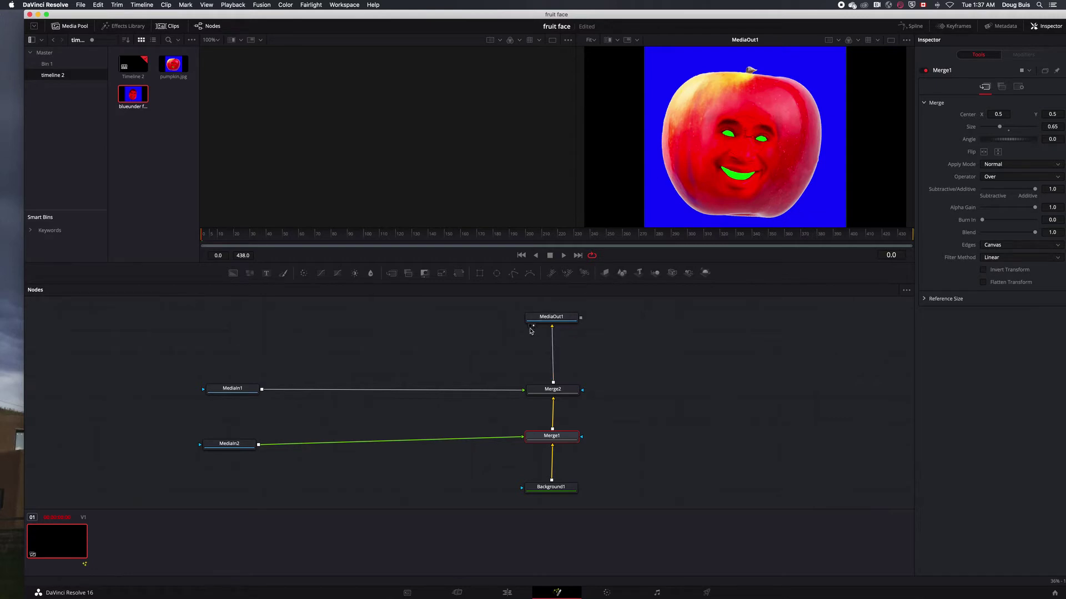
pyautogui.click(530, 328)
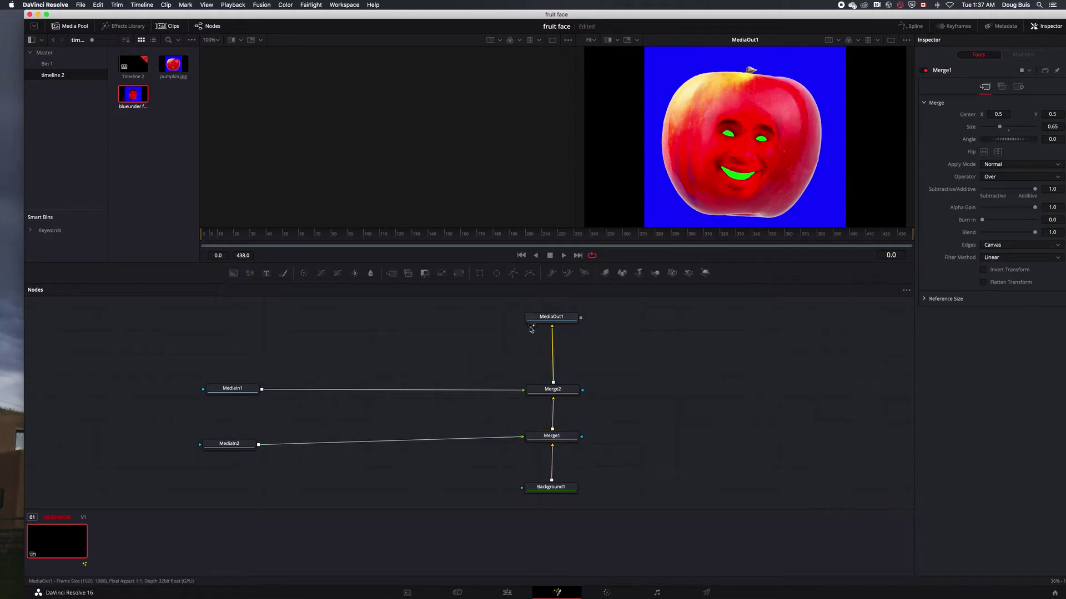
pyautogui.click(530, 328)
pyautogui.click(531, 329)
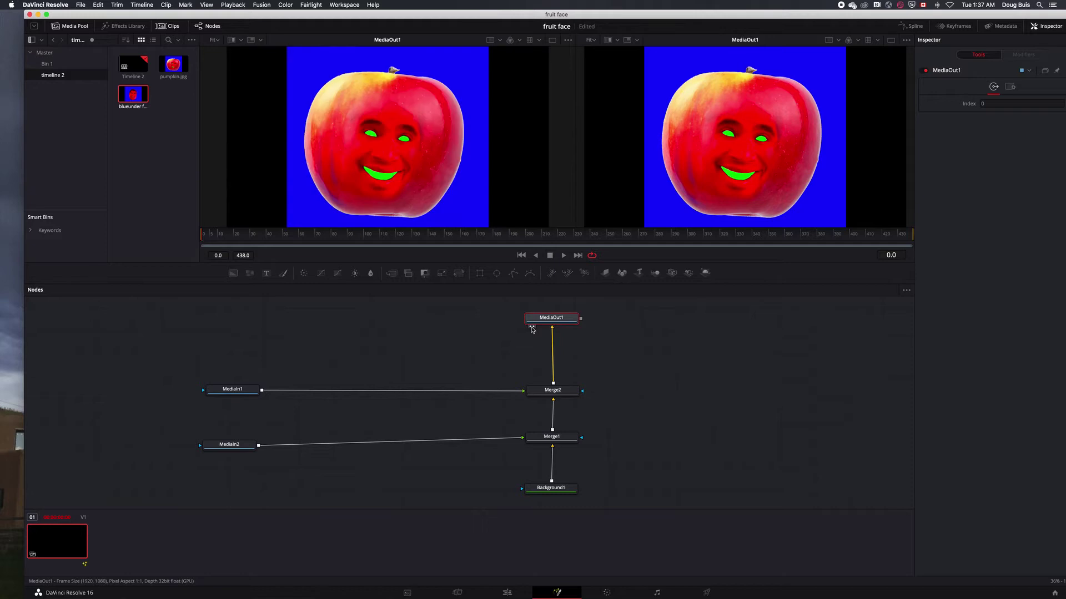
pyautogui.click(530, 327)
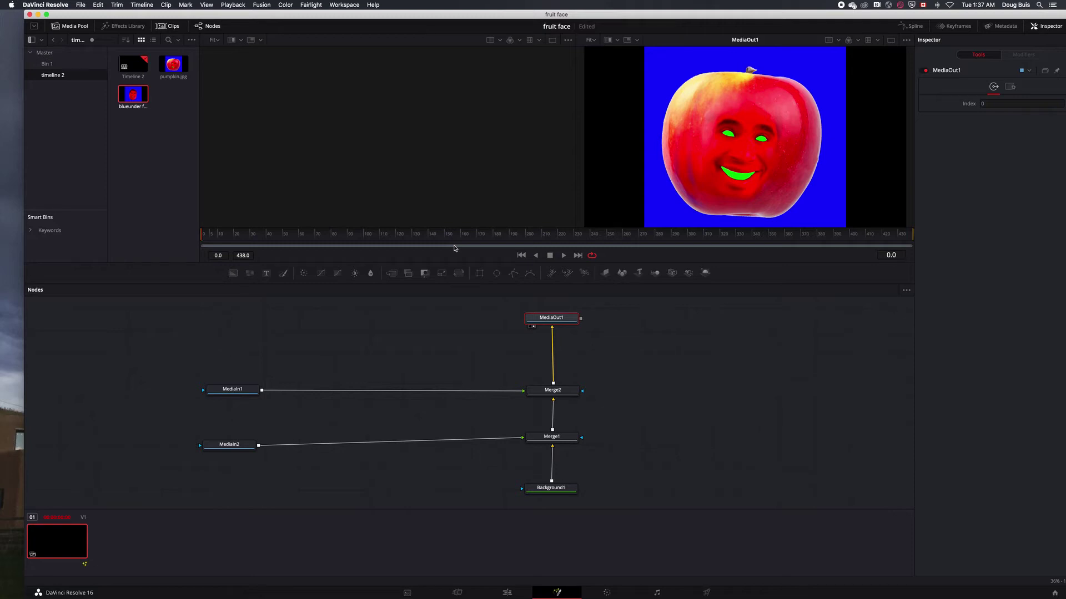
# Insert a Delta Keyer between MediaIn1 and Merge2 and sample the green of the apple's mouth as its background color
pyautogui.click(118, 27)
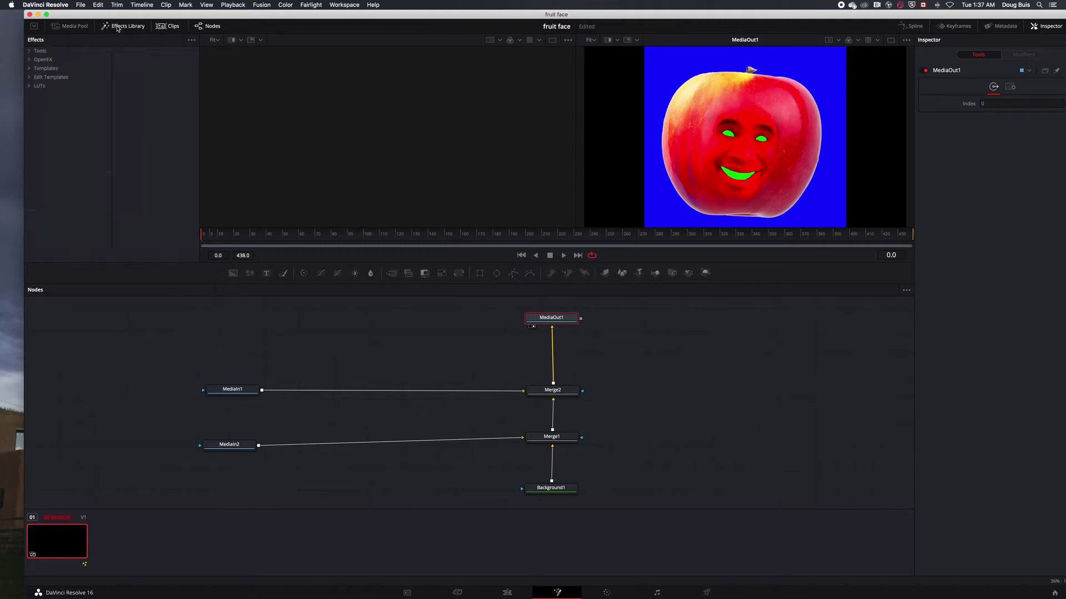
pyautogui.click(31, 51)
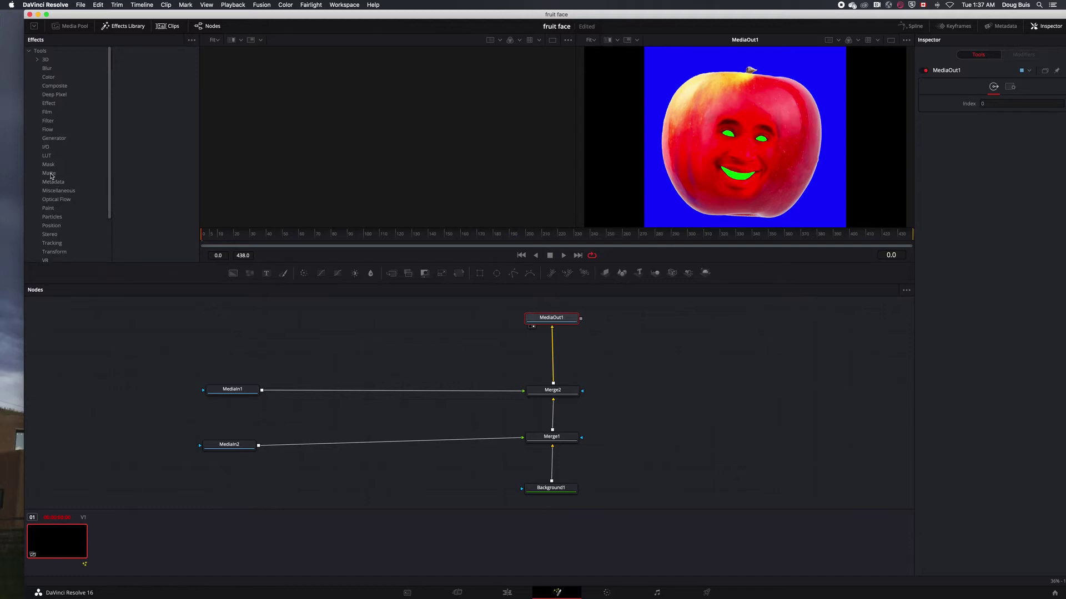
pyautogui.click(49, 174)
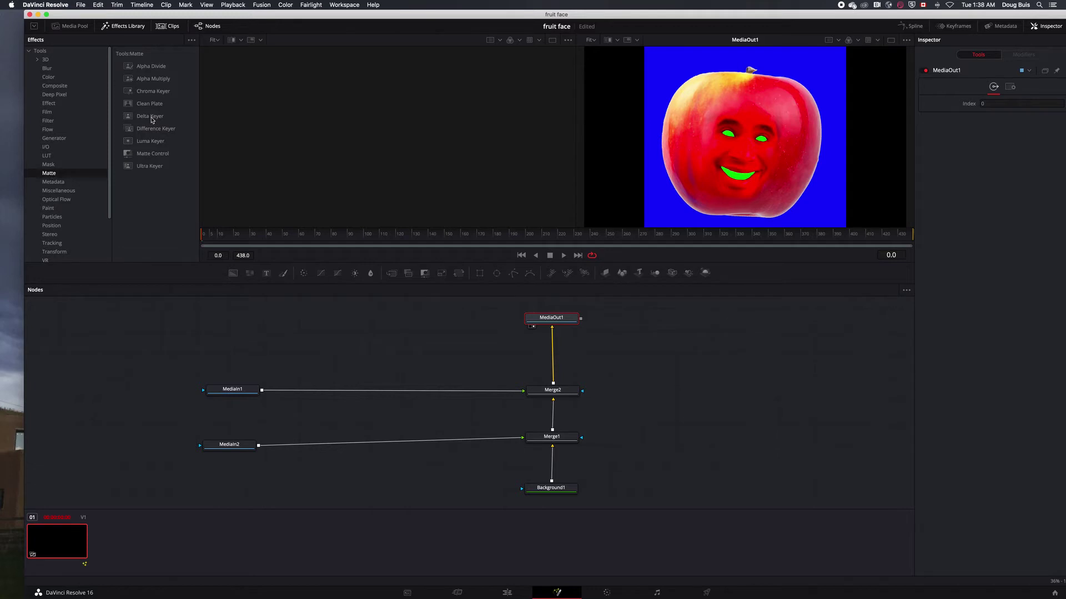
pyautogui.moveTo(151, 117); pyautogui.dragTo(329, 393)
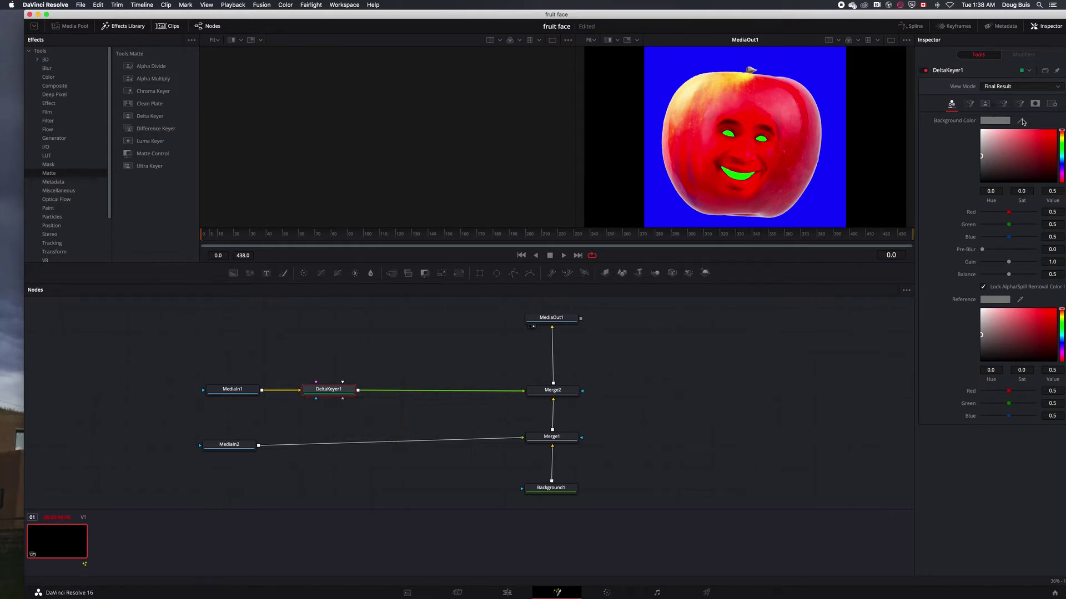
pyautogui.moveTo(1021, 121); pyautogui.dragTo(746, 176)
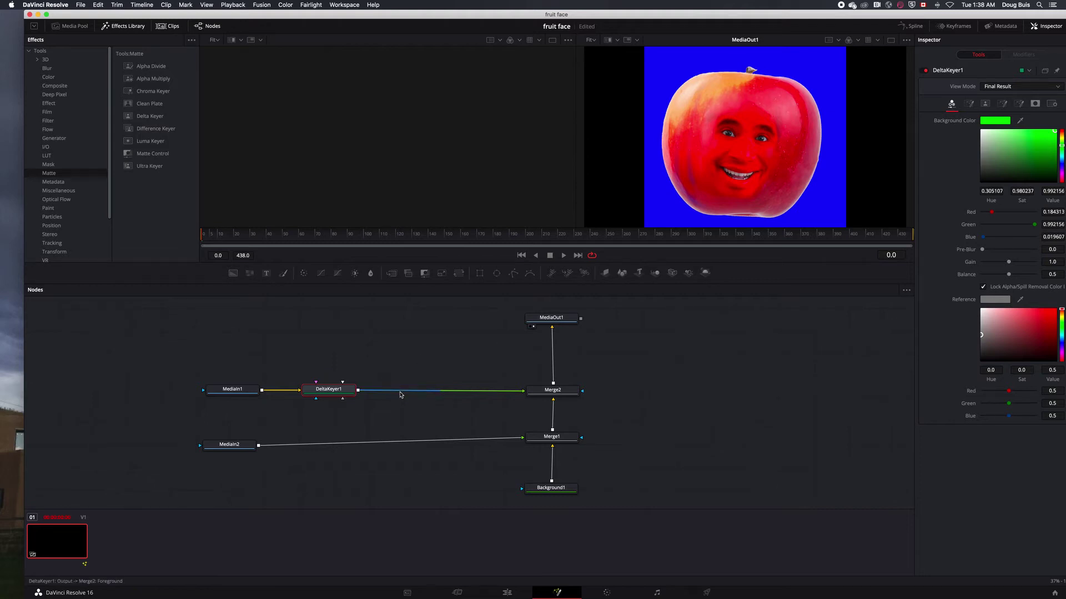
# Insert a Grid Warp node on the connection between DeltaKeyer1 and Merge2
pyautogui.rightClick(400, 393)
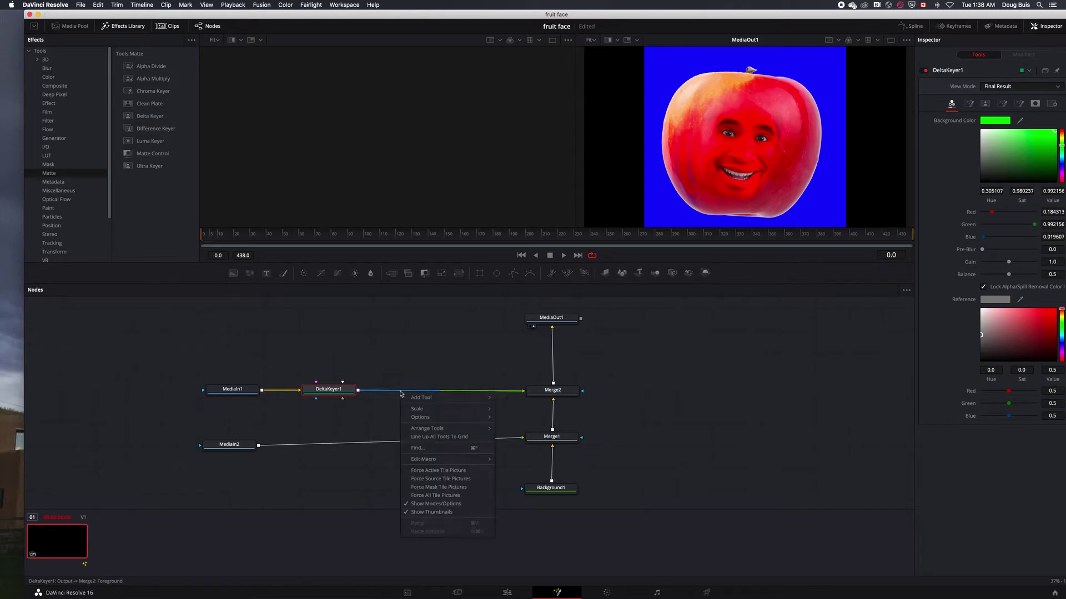
pyautogui.moveTo(421, 397)
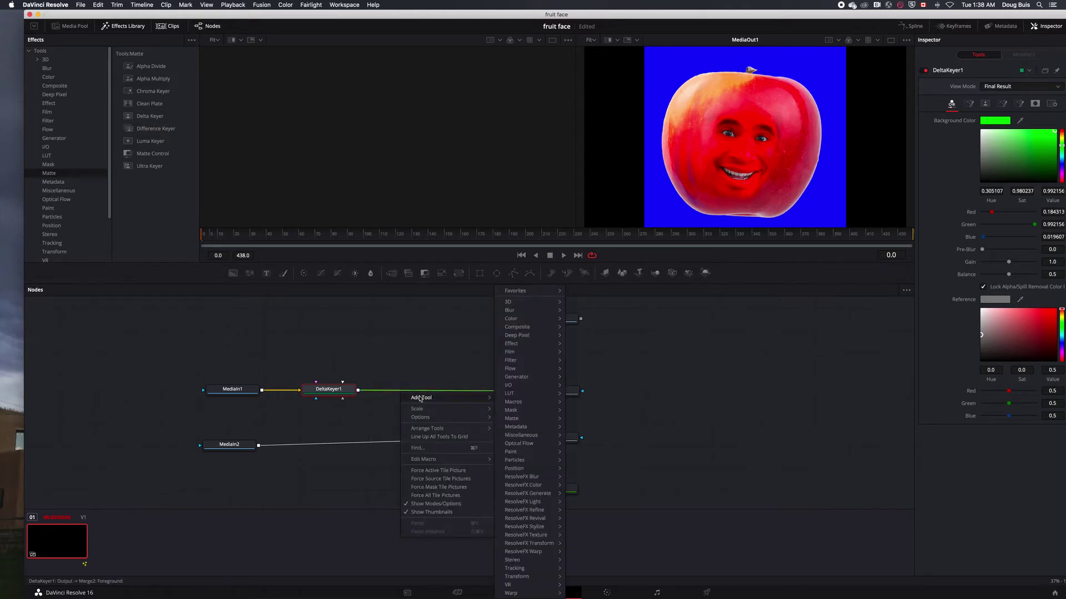
pyautogui.moveTo(508, 423)
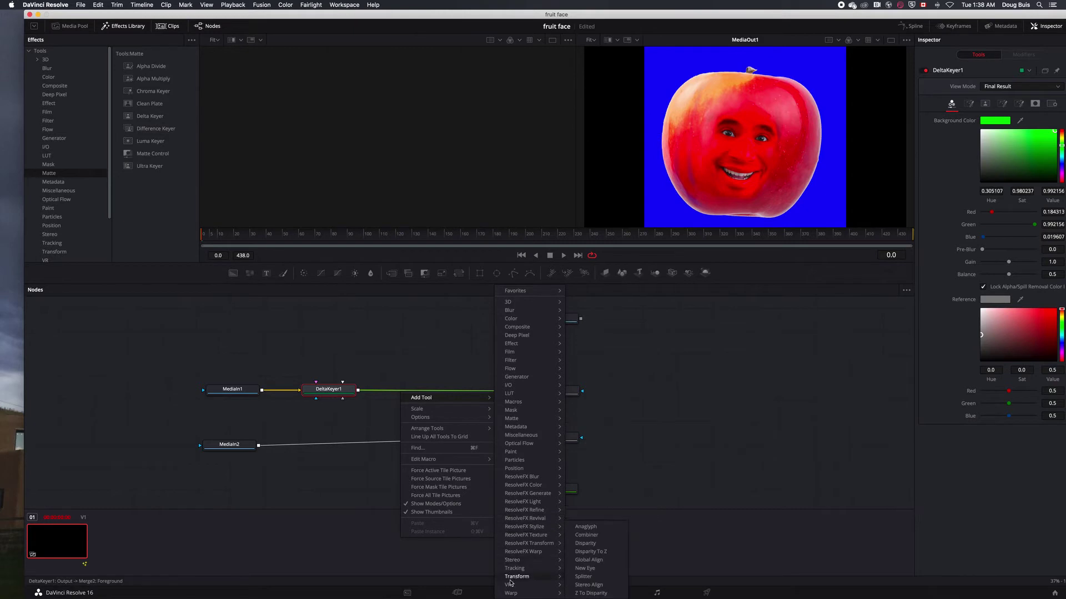
pyautogui.moveTo(516, 594)
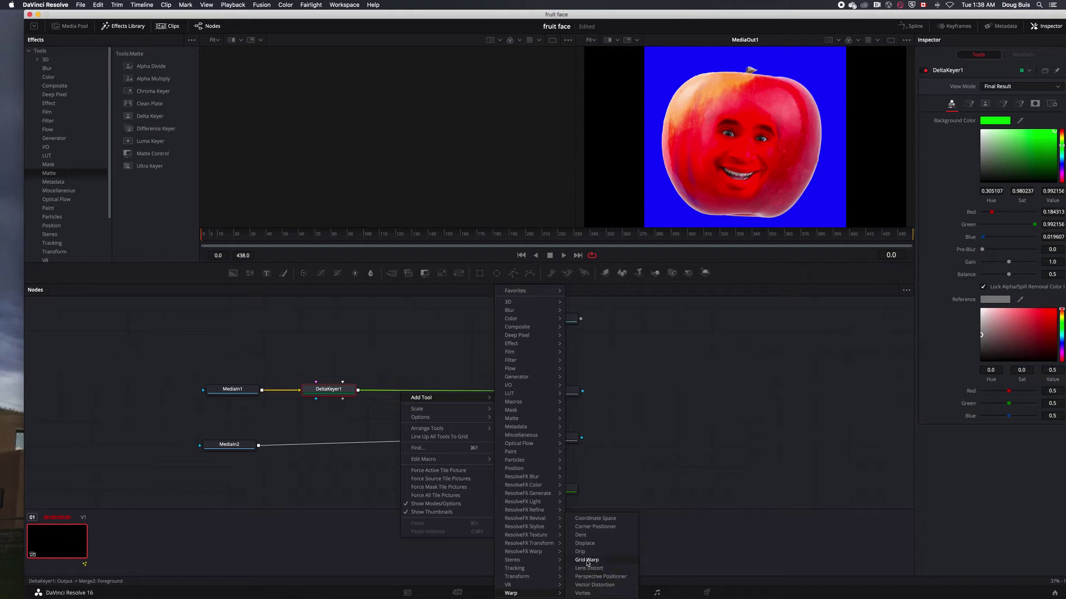
pyautogui.click(587, 561)
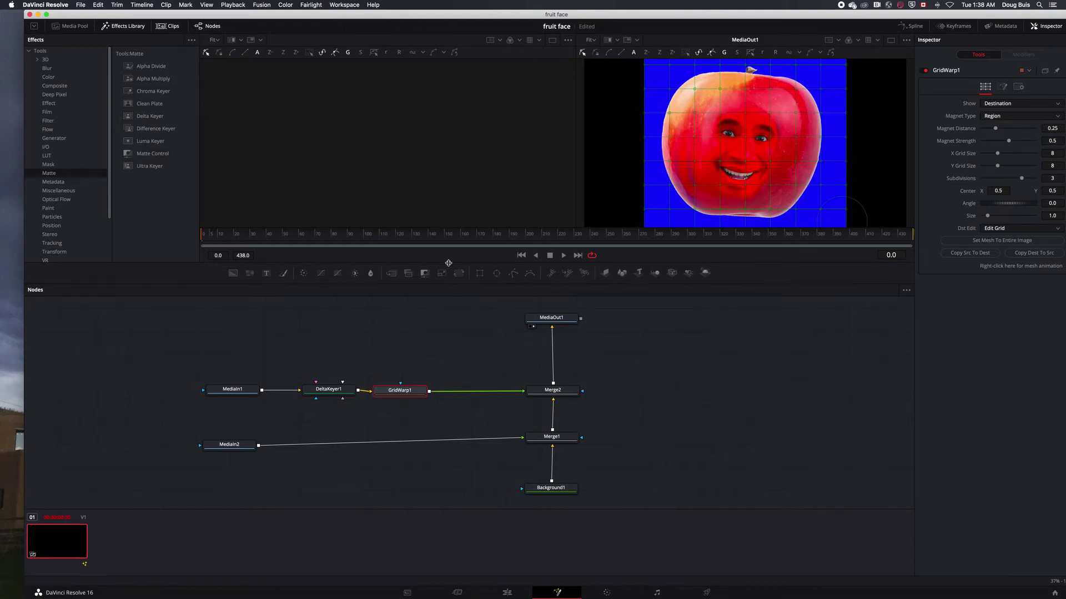
# Compact the node tree by moving Background1 and MediaOut1 closer to the merges and aligning MediaIn2 with Merge1
pyautogui.moveTo(449, 264); pyautogui.dragTo(453, 236)
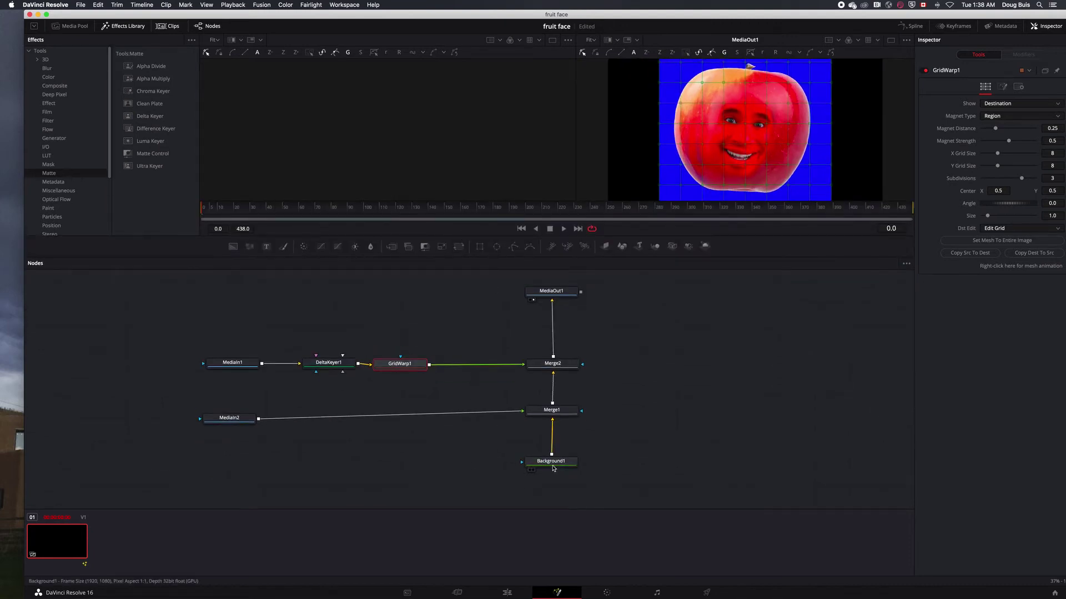
pyautogui.moveTo(553, 466); pyautogui.dragTo(553, 445)
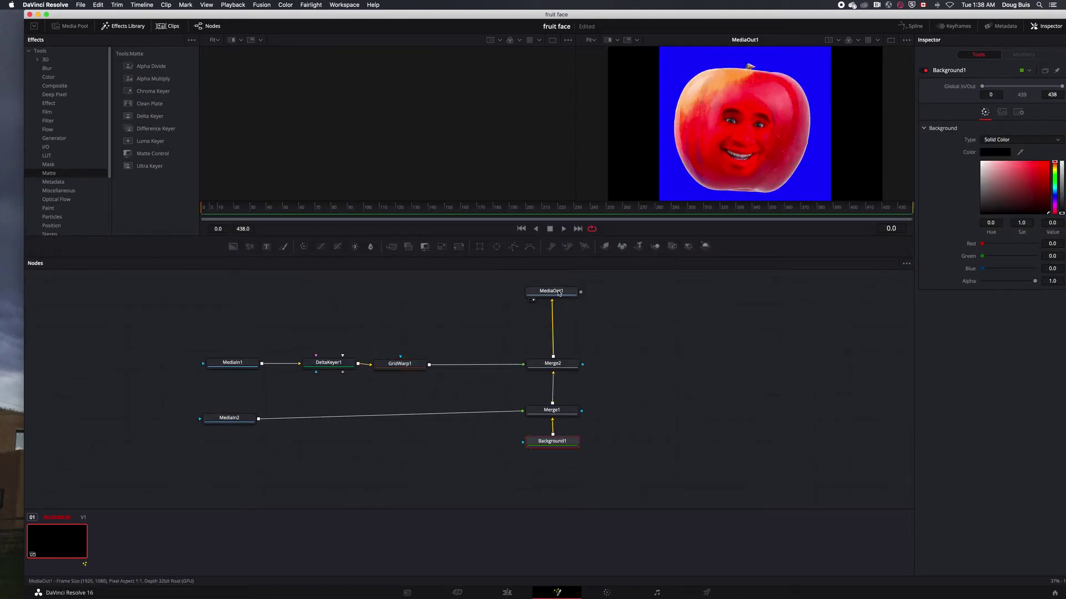
pyautogui.moveTo(551, 291); pyautogui.dragTo(552, 327)
pyautogui.moveTo(248, 419); pyautogui.dragTo(248, 409)
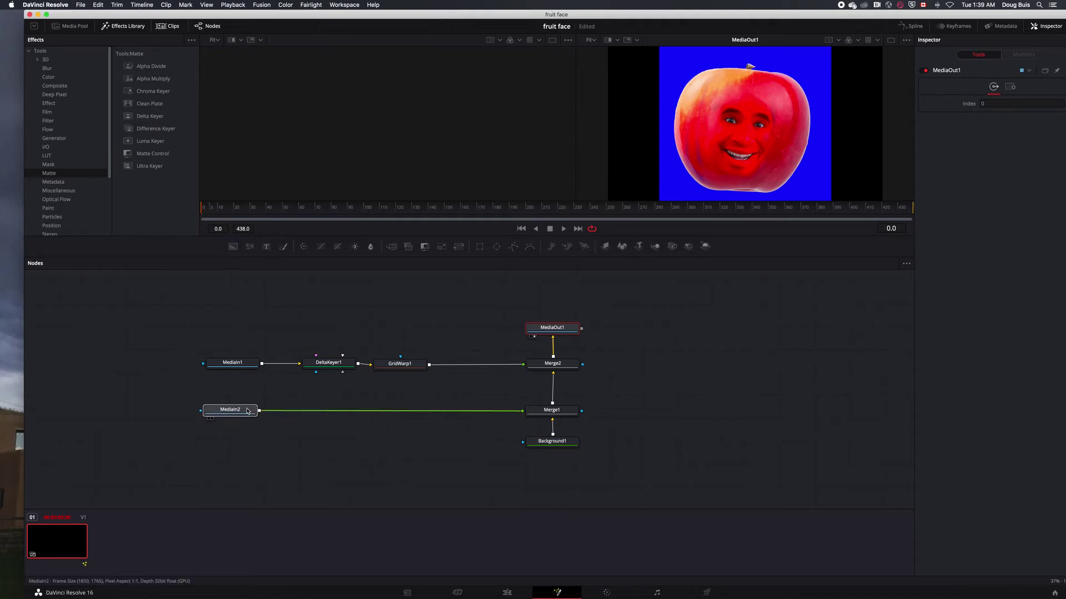
# Enlarge the viewer area and set the MediaOut1 viewer's zoom to 100%
pyautogui.moveTo(379, 201); pyautogui.dragTo(379, 273)
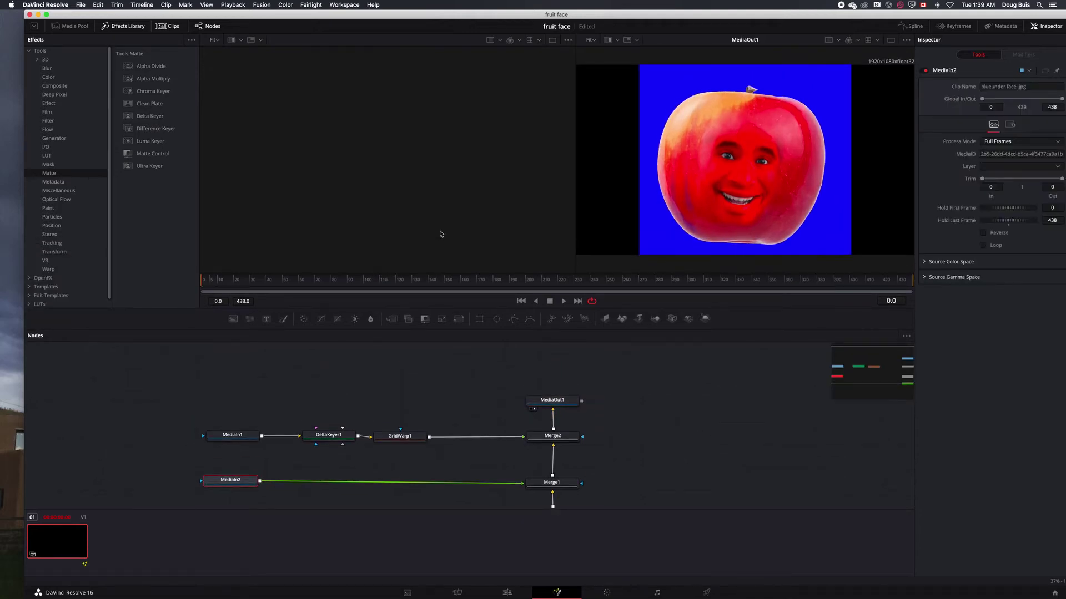
pyautogui.click(590, 40)
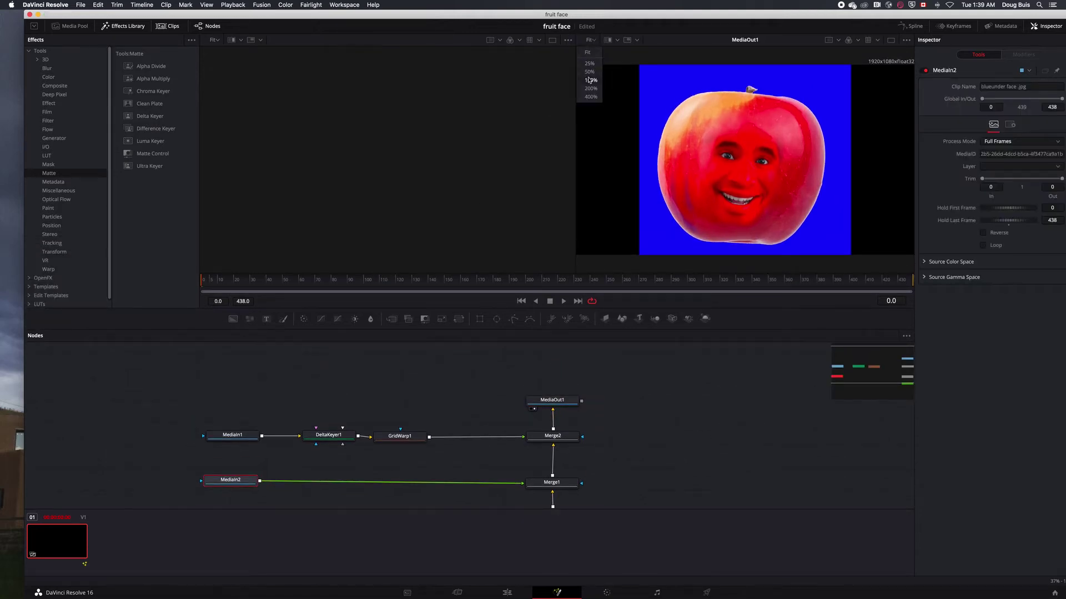
pyautogui.moveTo(168, 309); pyautogui.dragTo(166, 336)
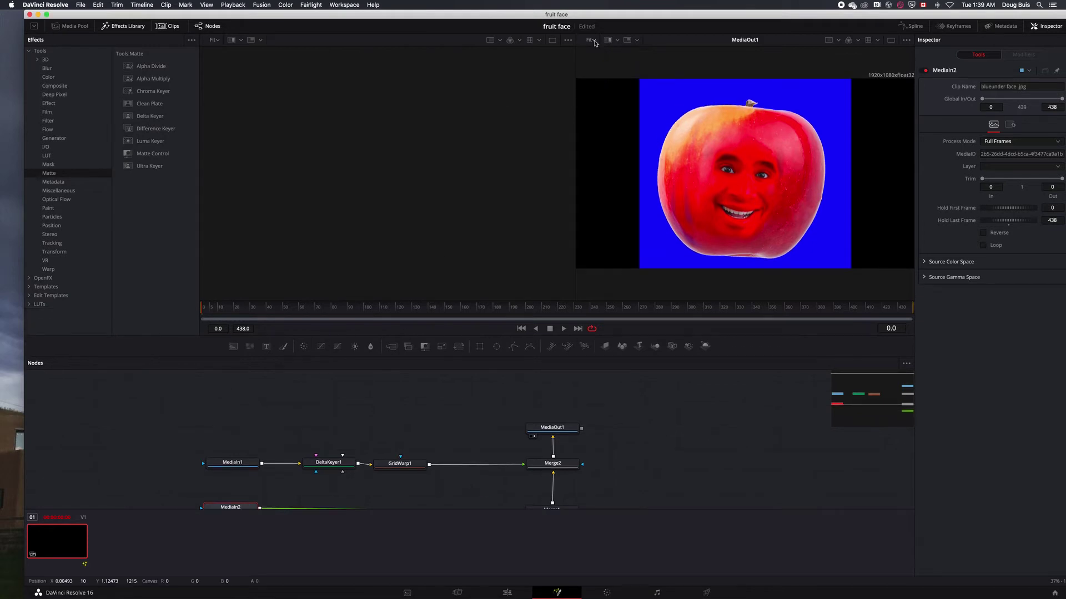
pyautogui.click(591, 40)
pyautogui.click(590, 78)
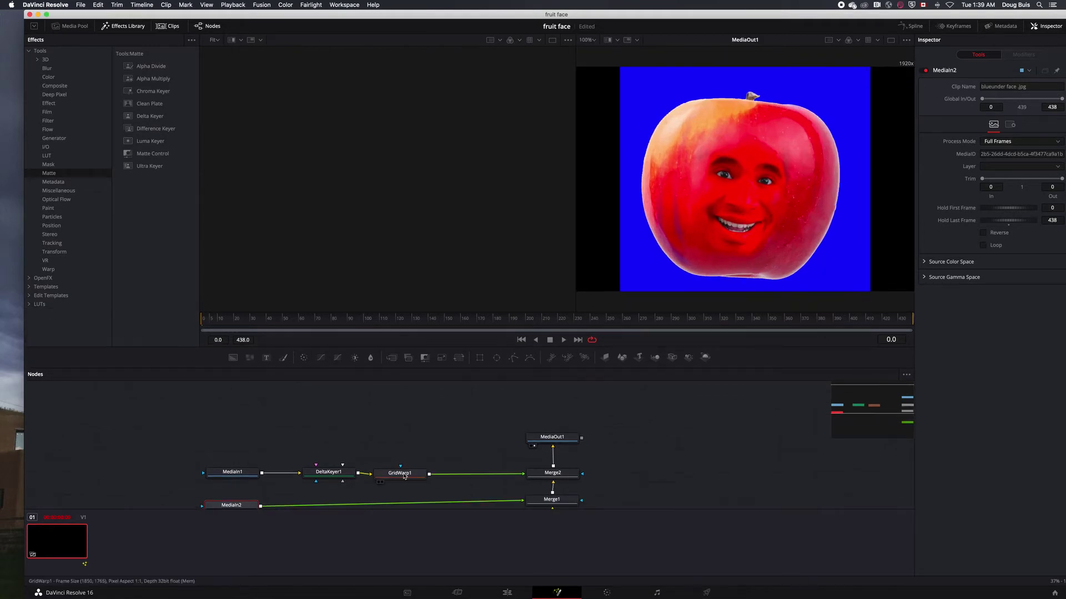
# Set GridWarp1's Magnet Type to Magnetic and both its X and Y Grid Size to 25
pyautogui.click(404, 475)
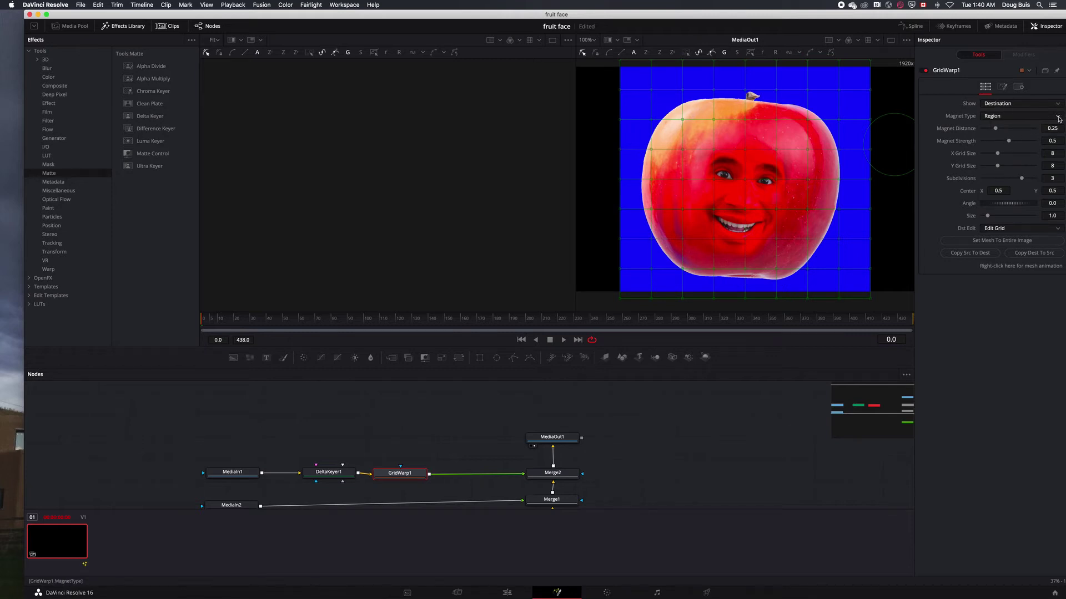
pyautogui.click(1058, 119)
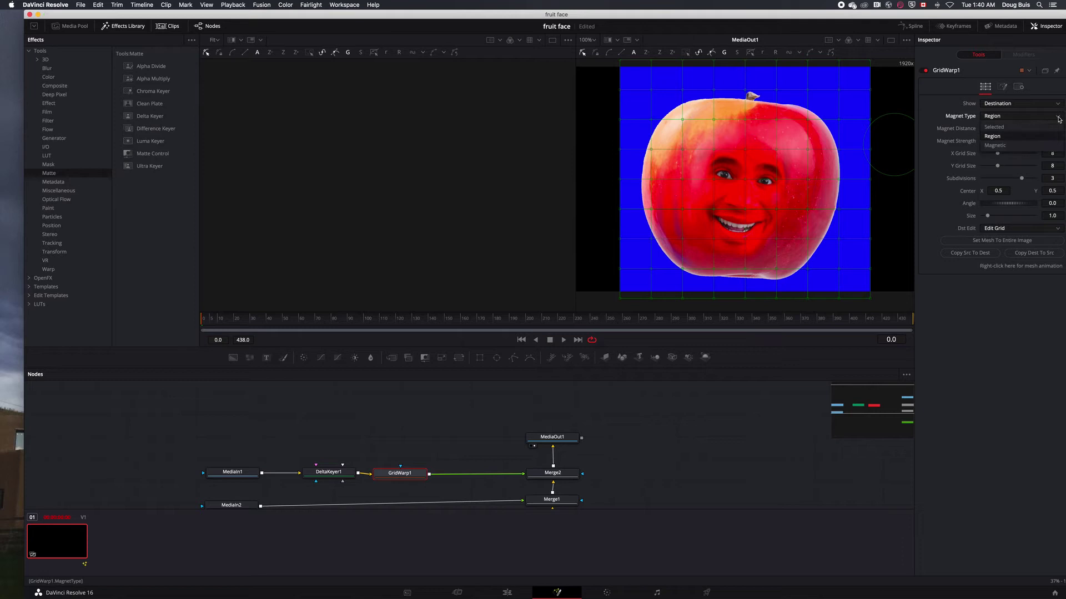
pyautogui.click(995, 145)
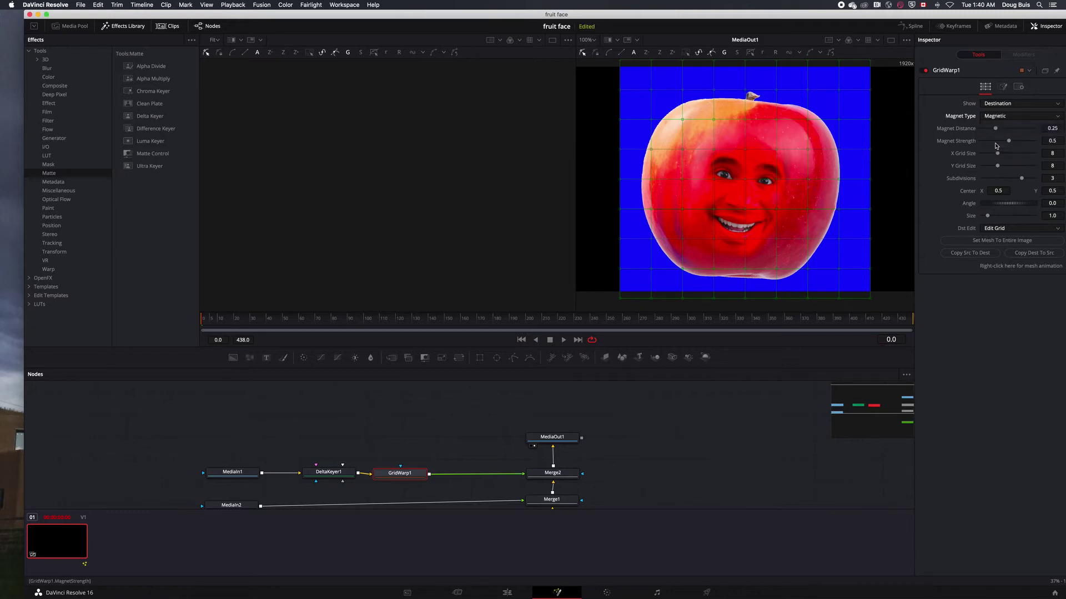
pyautogui.moveTo(1010, 14); pyautogui.dragTo(986, 15)
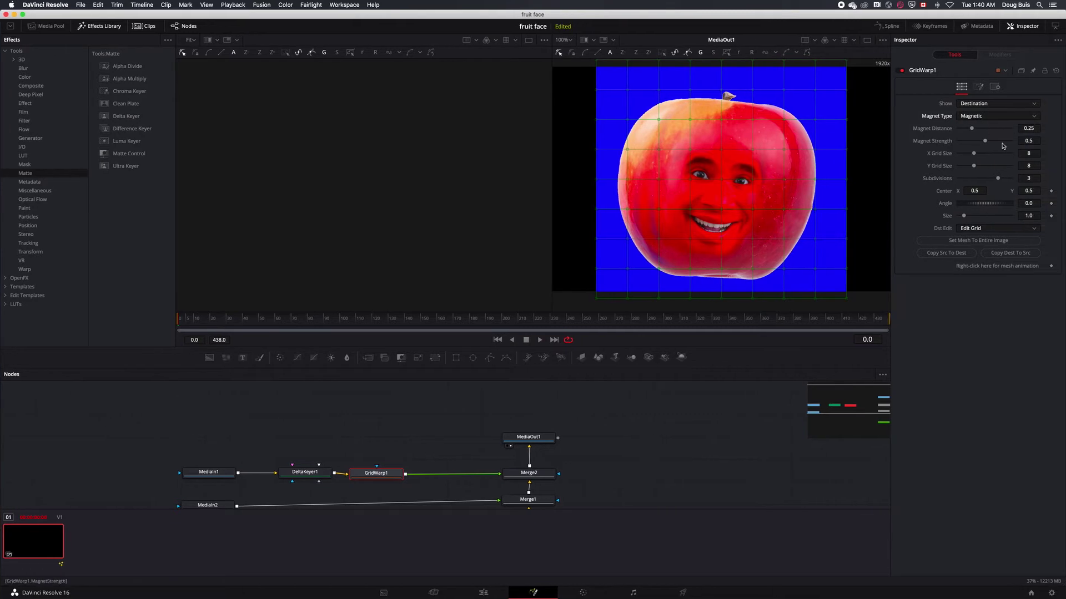
pyautogui.moveTo(976, 154); pyautogui.dragTo(1023, 173)
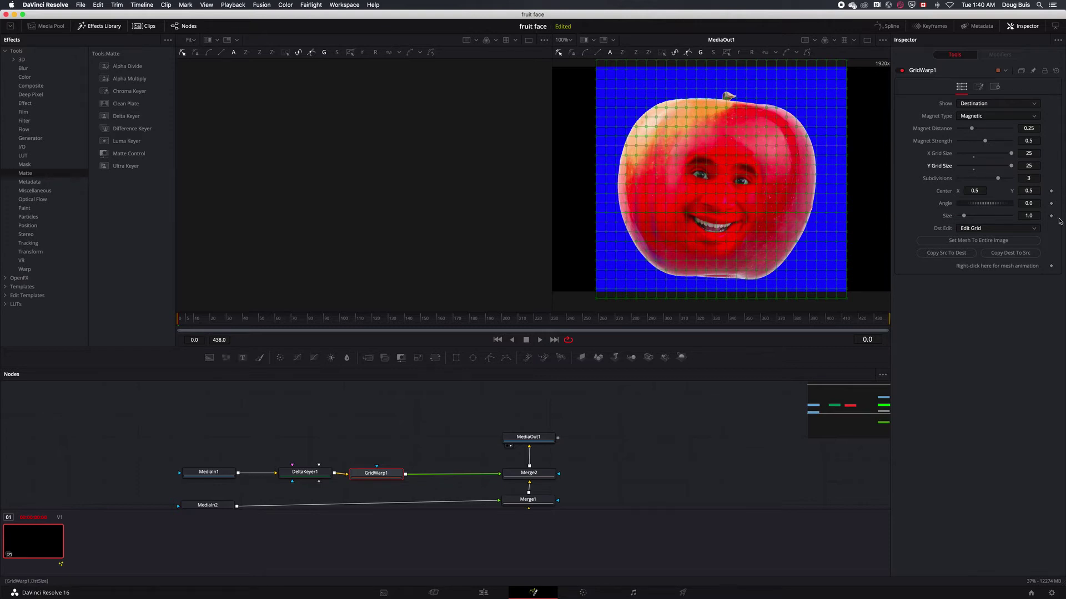
# Keyframe GridWarp1's mesh at frame 0, then raise the right eyebrow at frame 40 with Magnet Type set to Selected
pyautogui.click(1051, 267)
pyautogui.moveTo(179, 321); pyautogui.dragTo(235, 327)
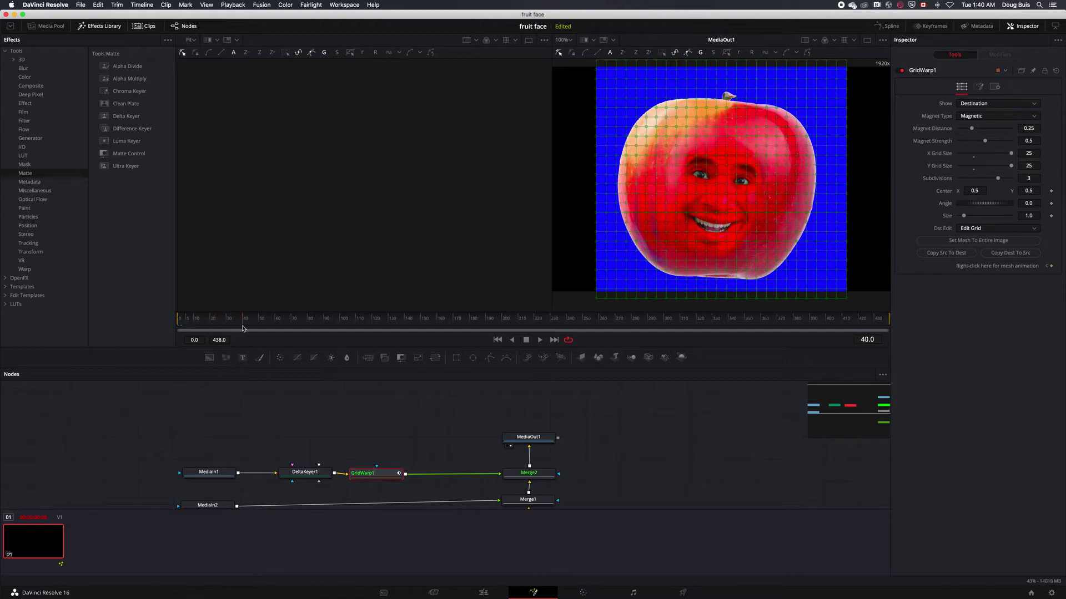
pyautogui.click(1033, 119)
pyautogui.click(977, 128)
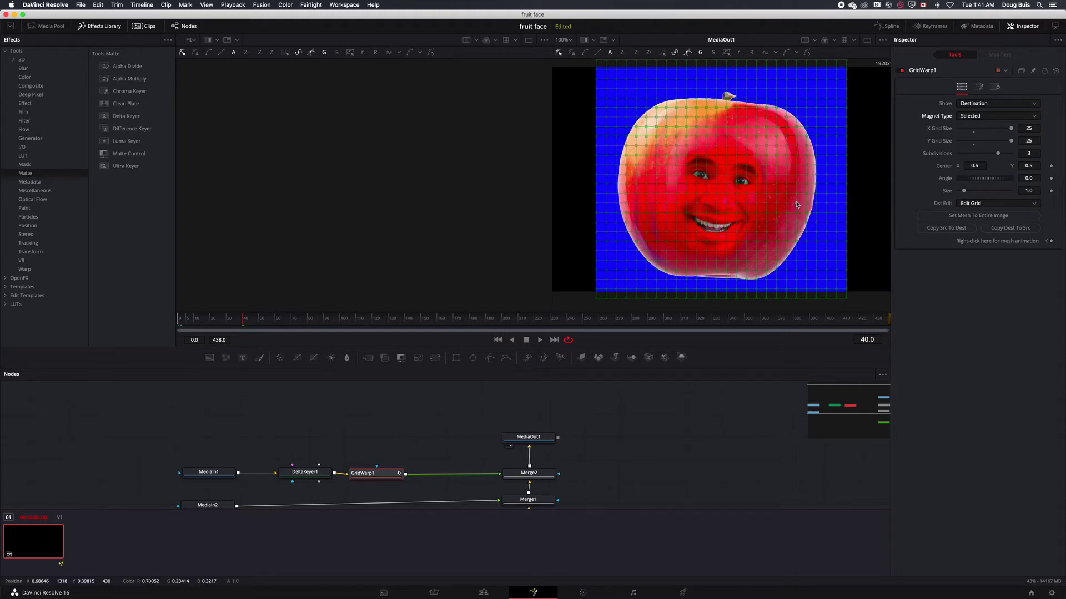
pyautogui.press('super+a')
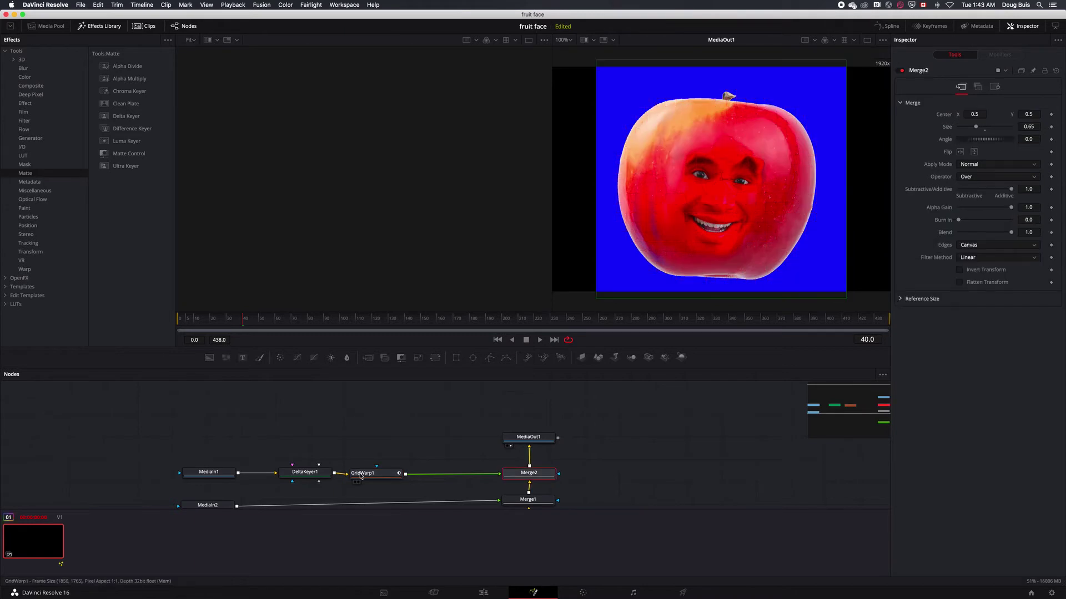
# Move MediaOut1, both merges, GridWarp1, DeltaKeyer1 and both MediaIn nodes higher in the node graph to tighten the layout
pyautogui.click(360, 477)
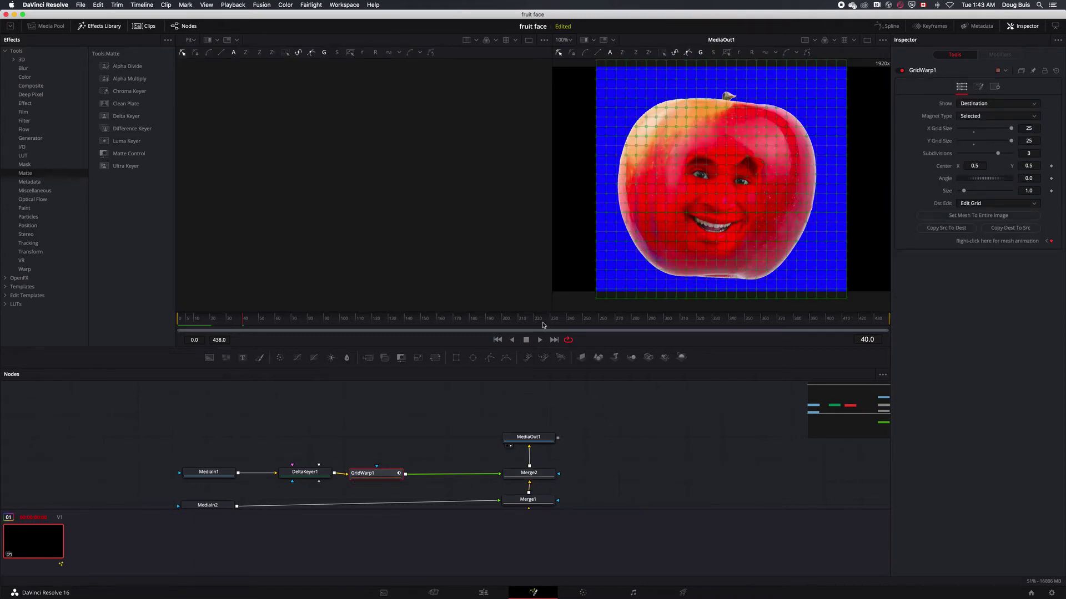
pyautogui.moveTo(529, 438); pyautogui.dragTo(530, 416)
pyautogui.moveTo(529, 474); pyautogui.dragTo(531, 444)
pyautogui.moveTo(528, 500); pyautogui.dragTo(531, 468)
pyautogui.moveTo(380, 474); pyautogui.dragTo(383, 431)
pyautogui.moveTo(308, 472); pyautogui.dragTo(309, 436)
pyautogui.moveTo(209, 472); pyautogui.dragTo(217, 426)
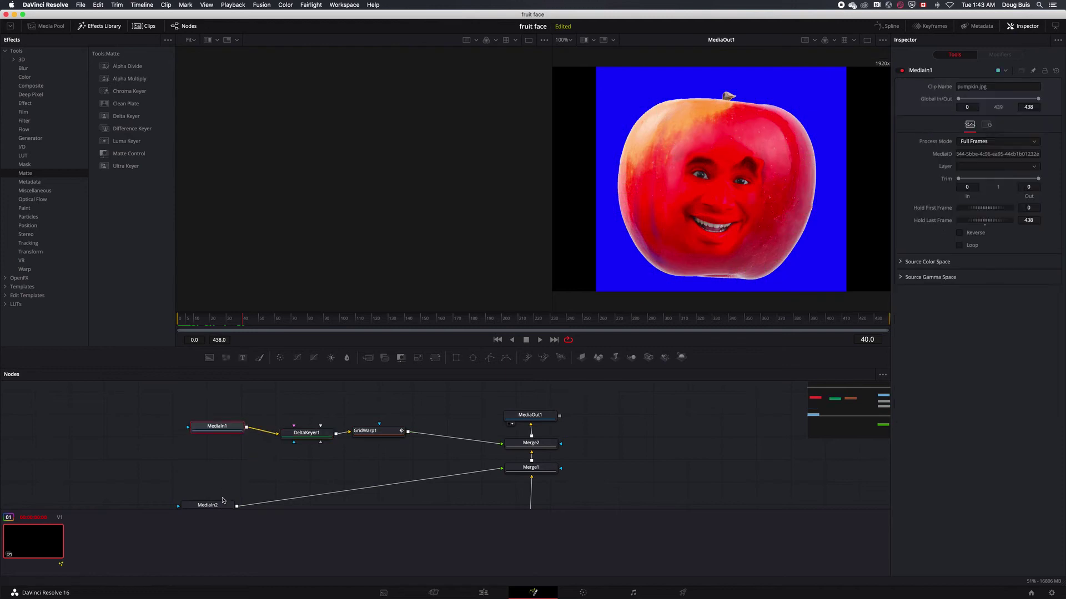
pyautogui.moveTo(208, 505); pyautogui.dragTo(215, 464)
# With the viewer enlarged to 200%, warp GridWarp1's mesh at frame 40 to close the mouth and squint the left eye
pyautogui.click(215, 465)
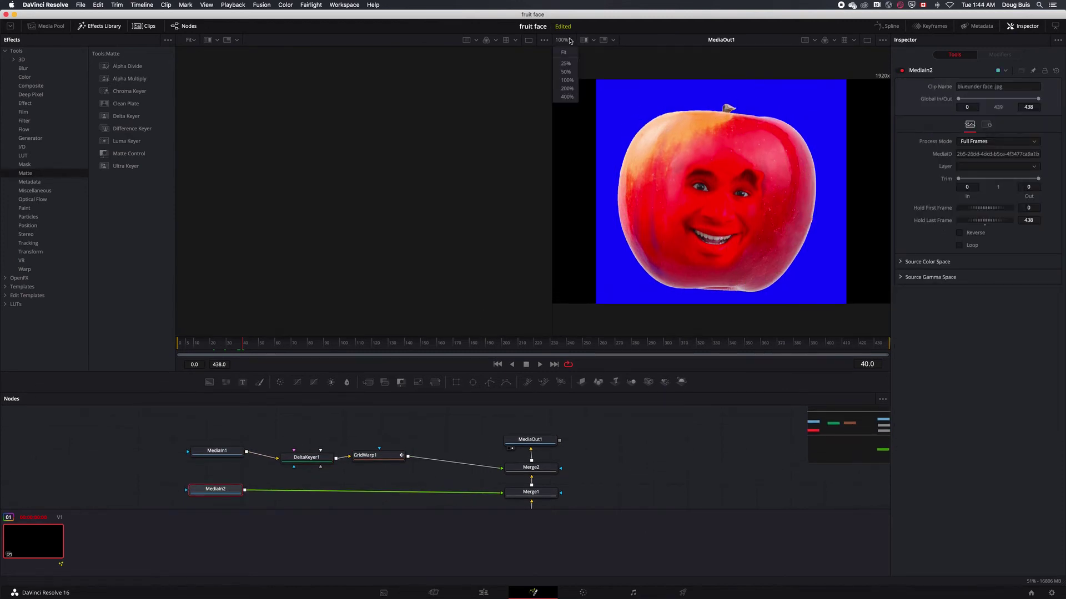
pyautogui.hotkey('ctrl', '=')
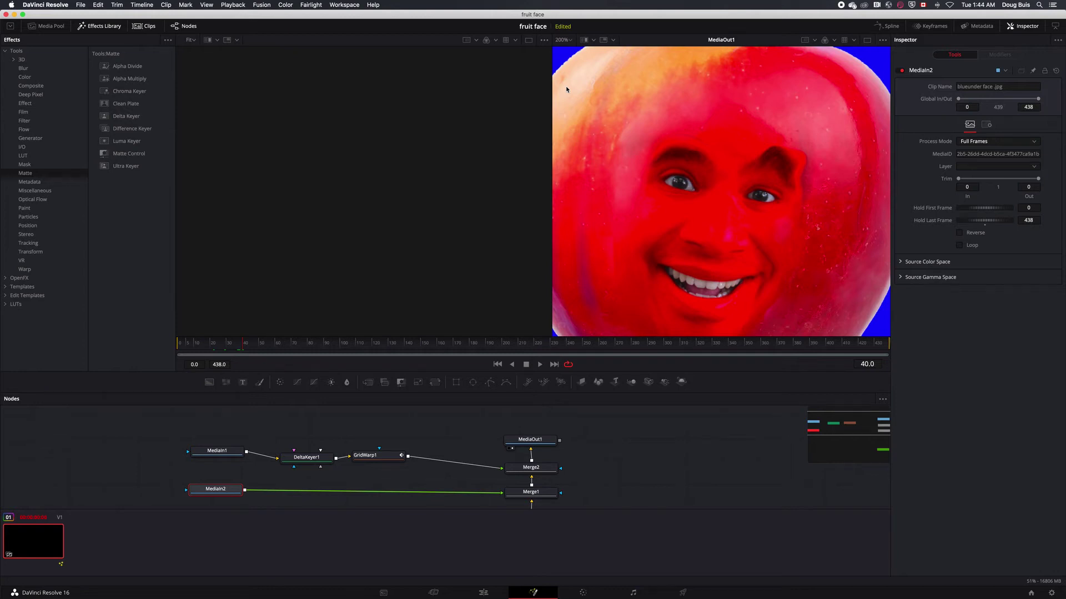
pyautogui.click(370, 458)
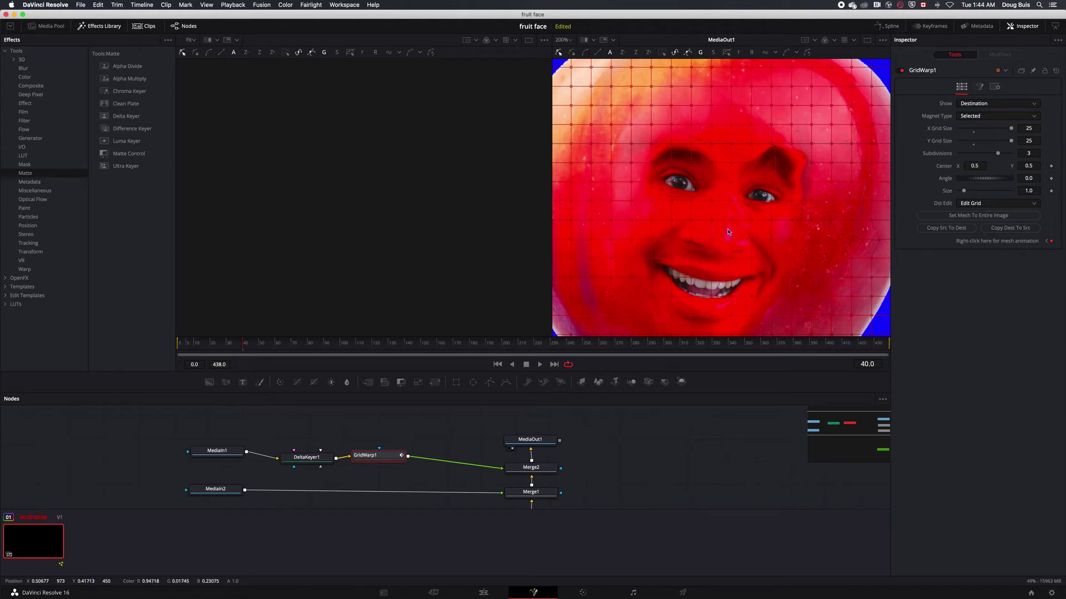
pyautogui.moveTo(703, 222); pyautogui.dragTo(734, 246)
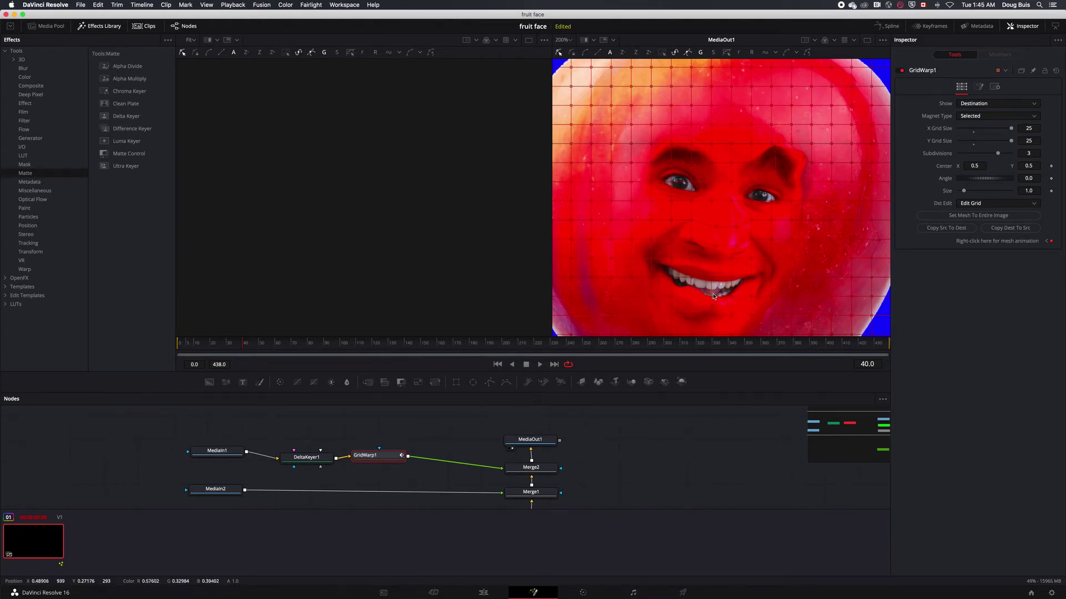
pyautogui.moveTo(669, 281); pyautogui.dragTo(733, 284)
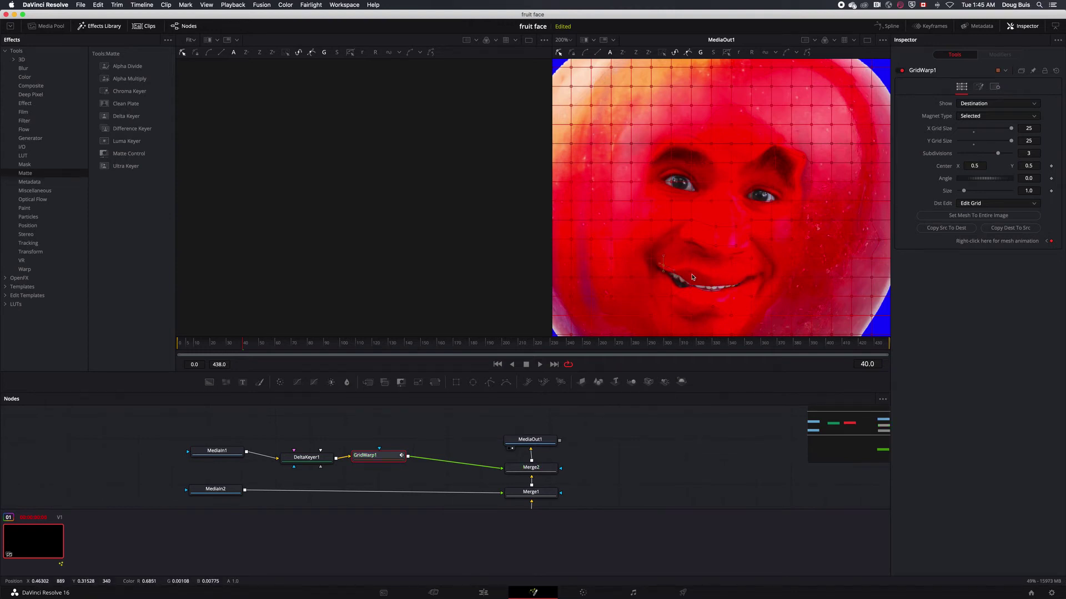
pyautogui.moveTo(676, 290); pyautogui.dragTo(675, 285)
pyautogui.click(673, 185)
# Review the warp animation from frame 0 and reset the mesh to its undistorted shape at frame 76
pyautogui.click(208, 347)
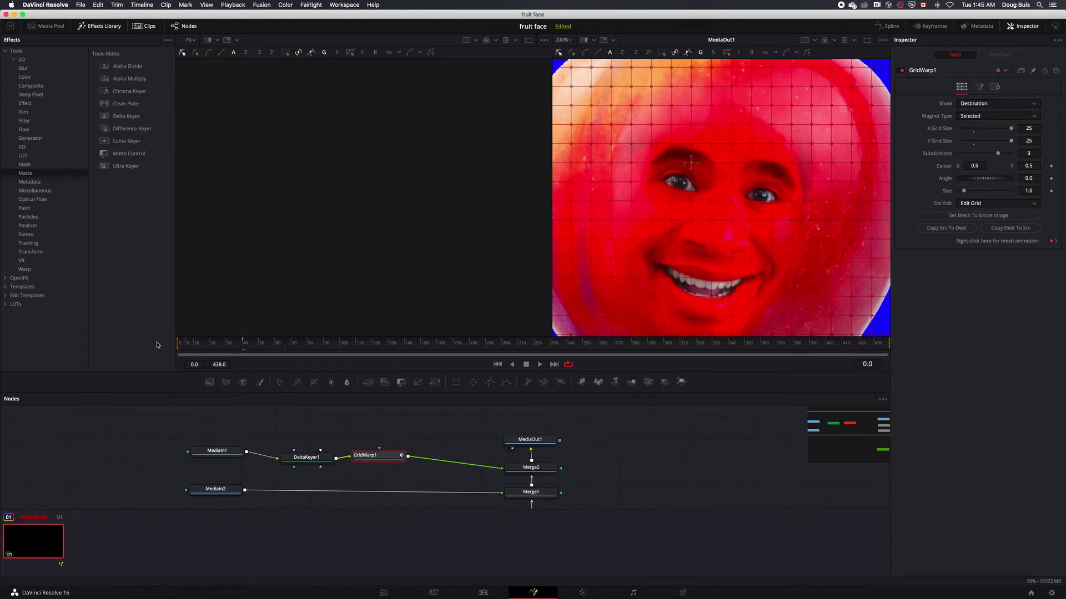
pyautogui.moveTo(220, 348); pyautogui.dragTo(301, 351)
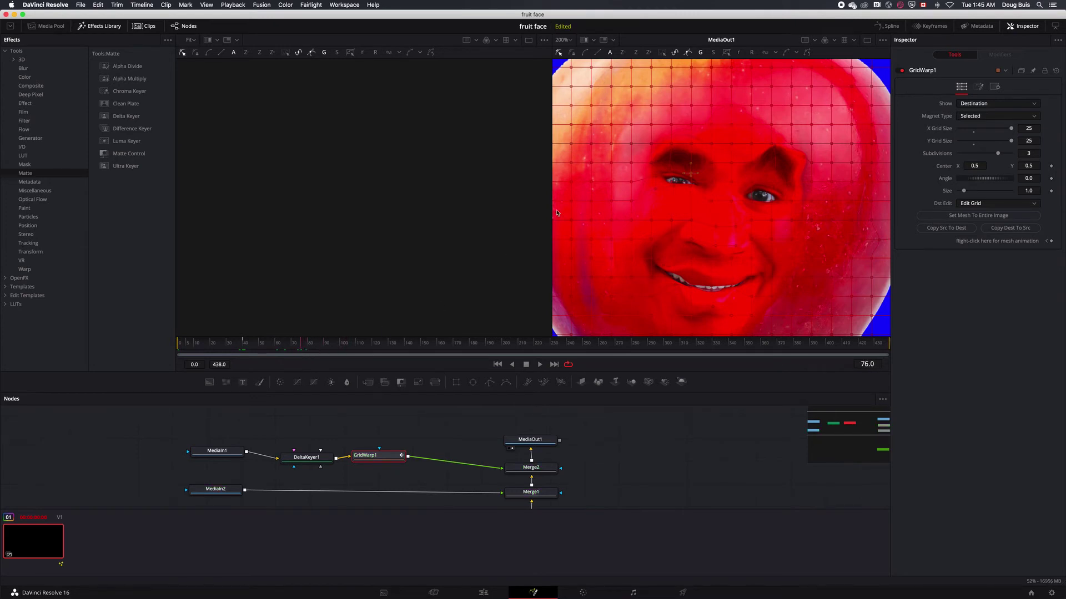
pyautogui.click(752, 52)
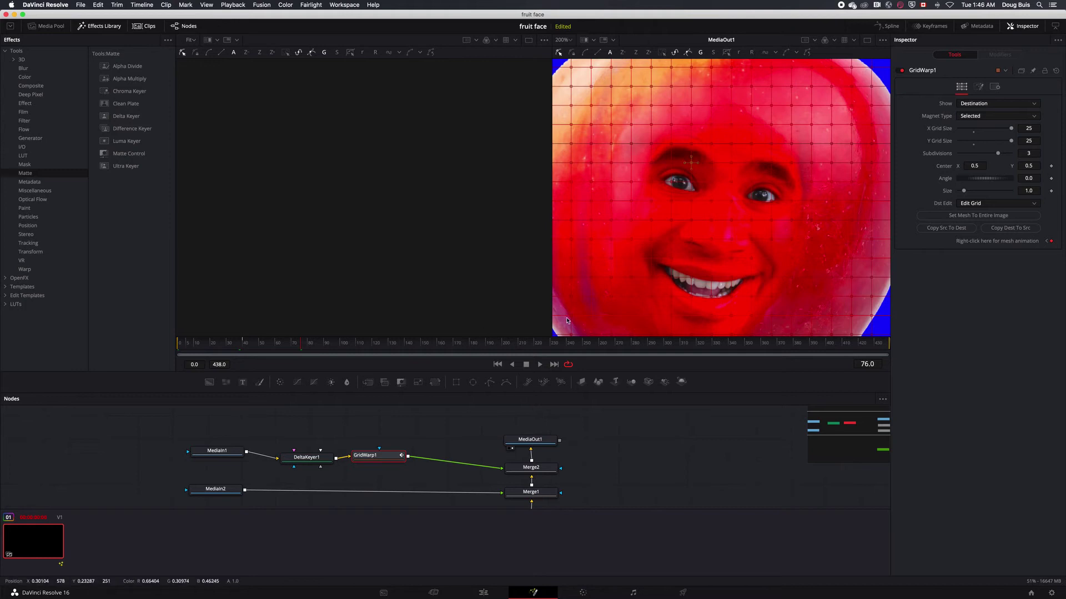
# At frame 84, set Magnet Type to Magnetic, distance 0.165 and strength 0.417, and warp the mesh across the apple's skin
pyautogui.moveTo(299, 347); pyautogui.dragTo(317, 346)
pyautogui.click(1035, 116)
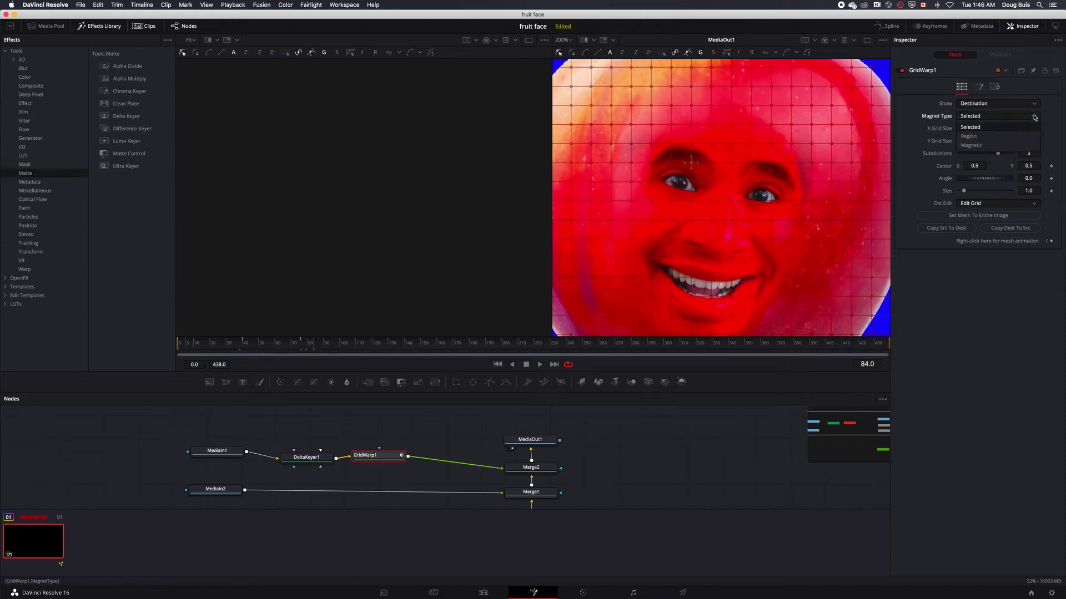
pyautogui.click(1001, 150)
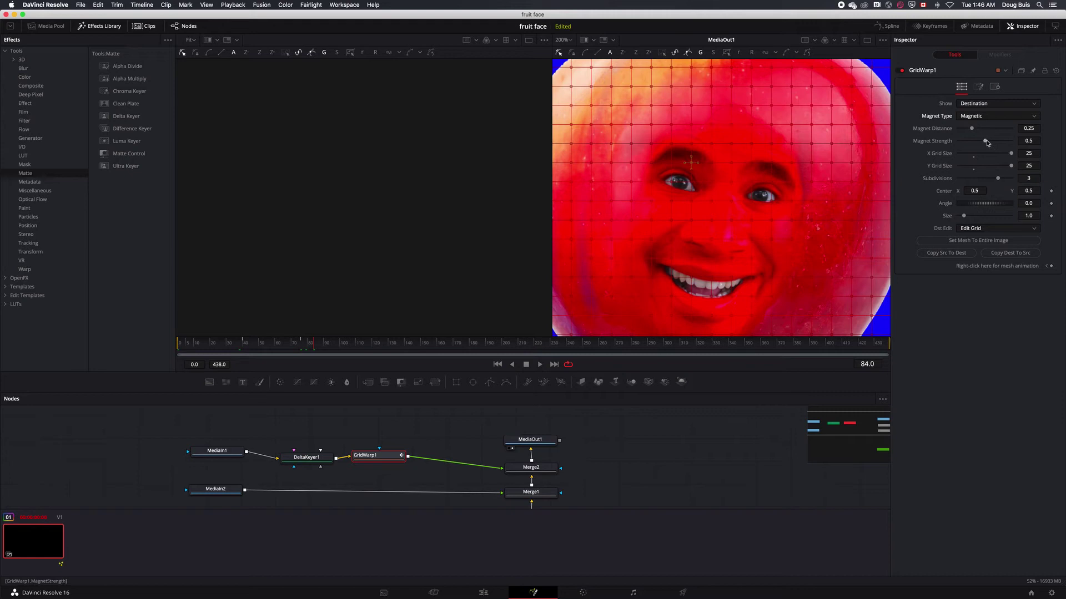
pyautogui.moveTo(987, 143); pyautogui.dragTo(967, 129)
pyautogui.moveTo(603, 85); pyautogui.dragTo(617, 193)
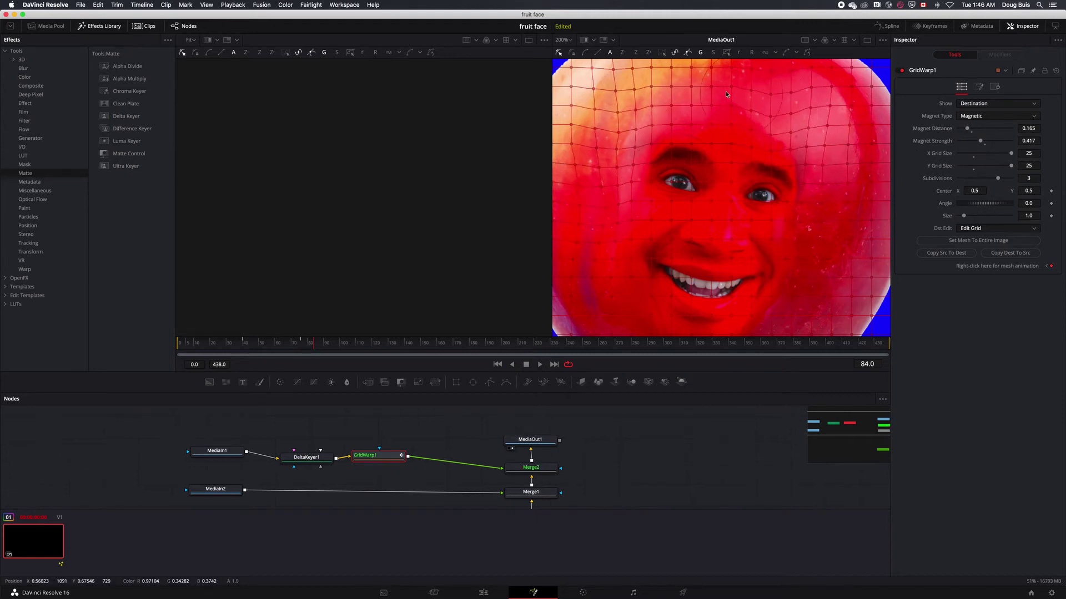
pyautogui.moveTo(696, 109); pyautogui.dragTo(708, 117)
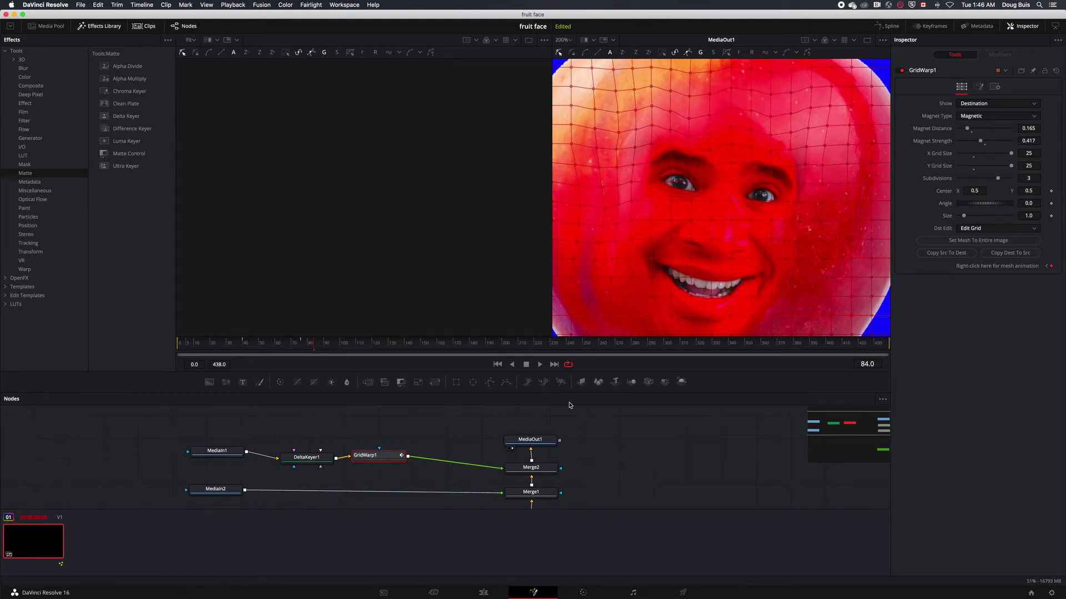
# Insert a Grid Warp node between MediaIn2 and Merge1 and set its X and Y Grid Size to 25
pyautogui.rightClick(417, 495)
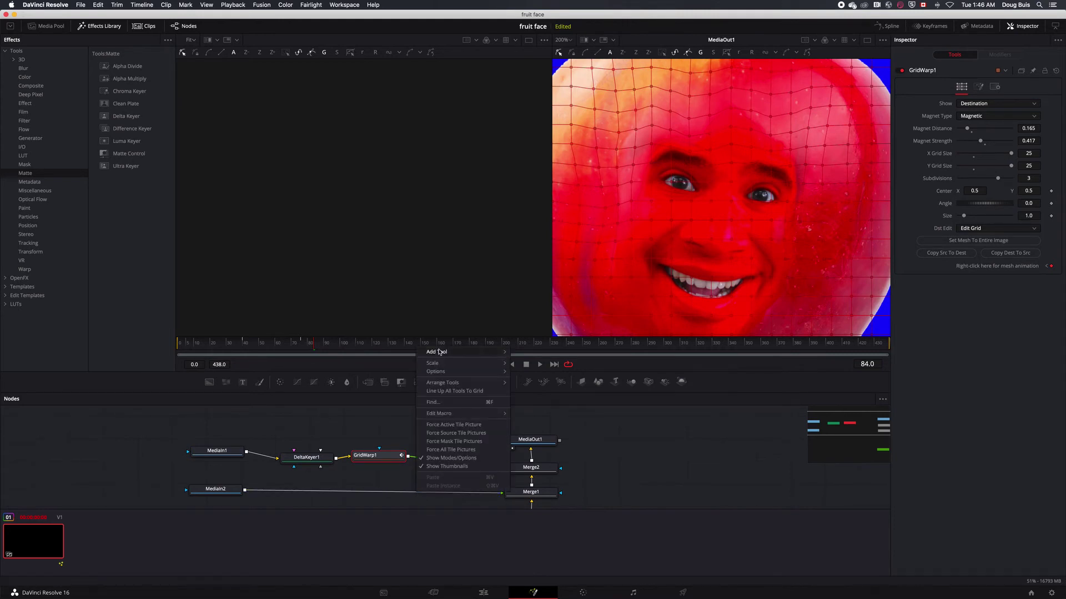
pyautogui.moveTo(439, 352)
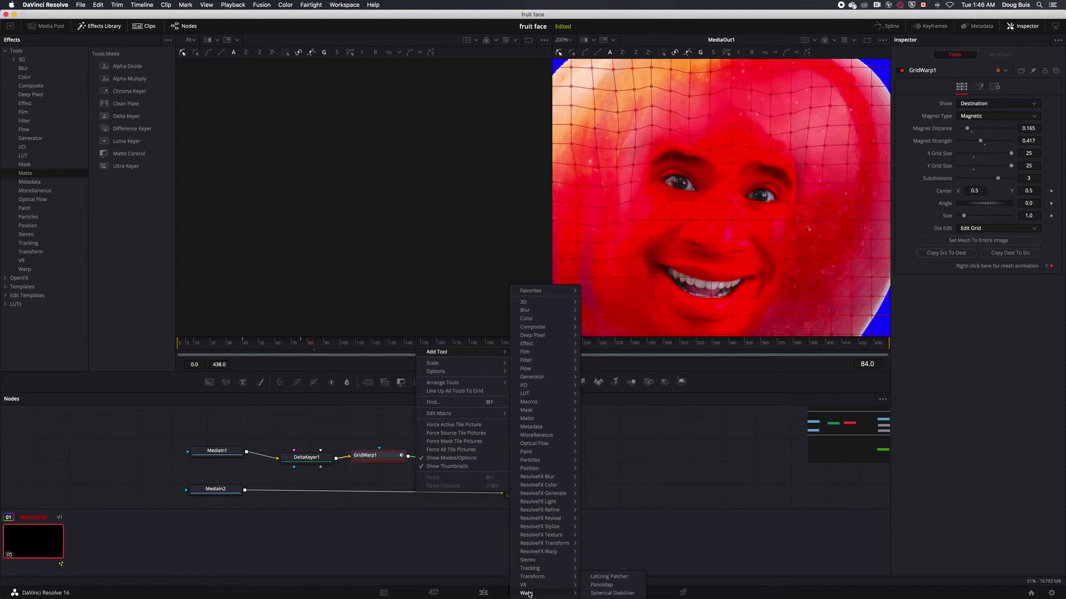
pyautogui.moveTo(530, 593)
pyautogui.click(610, 560)
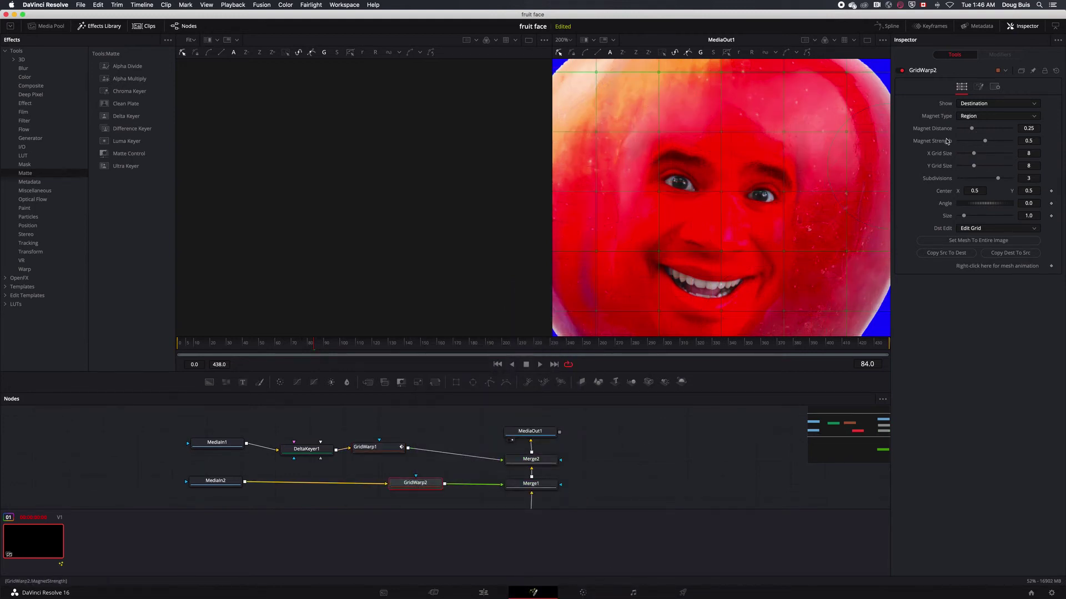
pyautogui.moveTo(974, 153); pyautogui.dragTo(1021, 170)
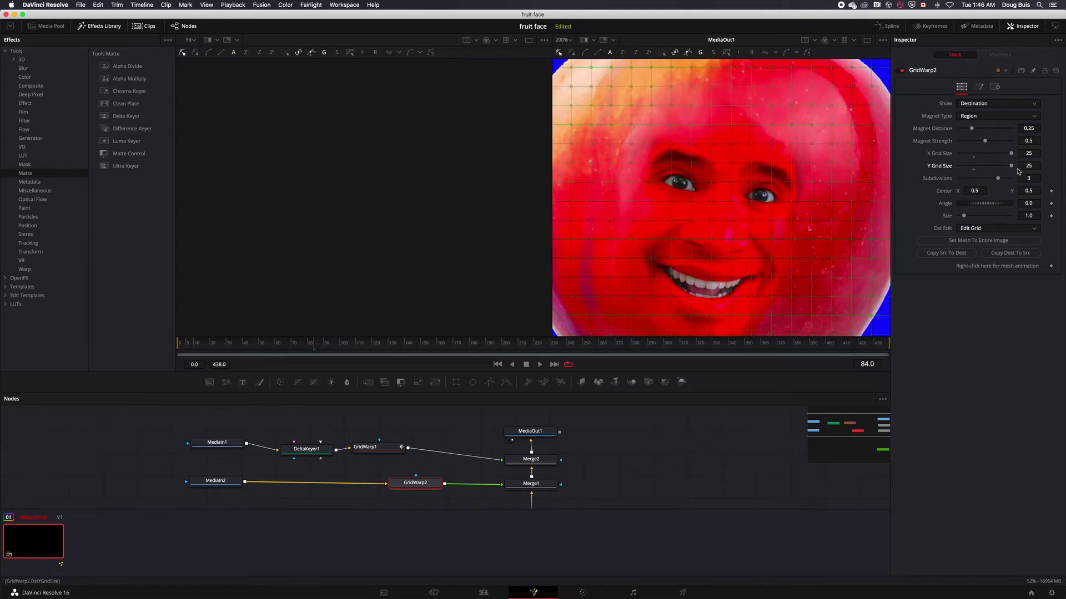
# Check the animation from frame 0 to frame 106 and lower GridWarp2's Magnet Strength to 0.291
pyautogui.moveTo(314, 344); pyautogui.dragTo(177, 345)
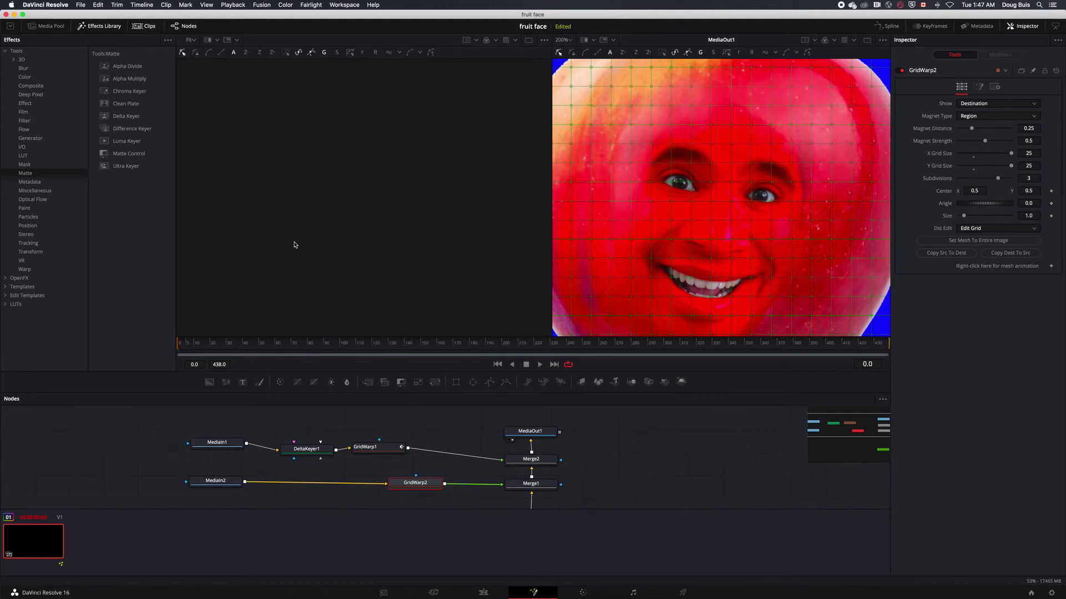
pyautogui.moveTo(178, 347); pyautogui.dragTo(351, 351)
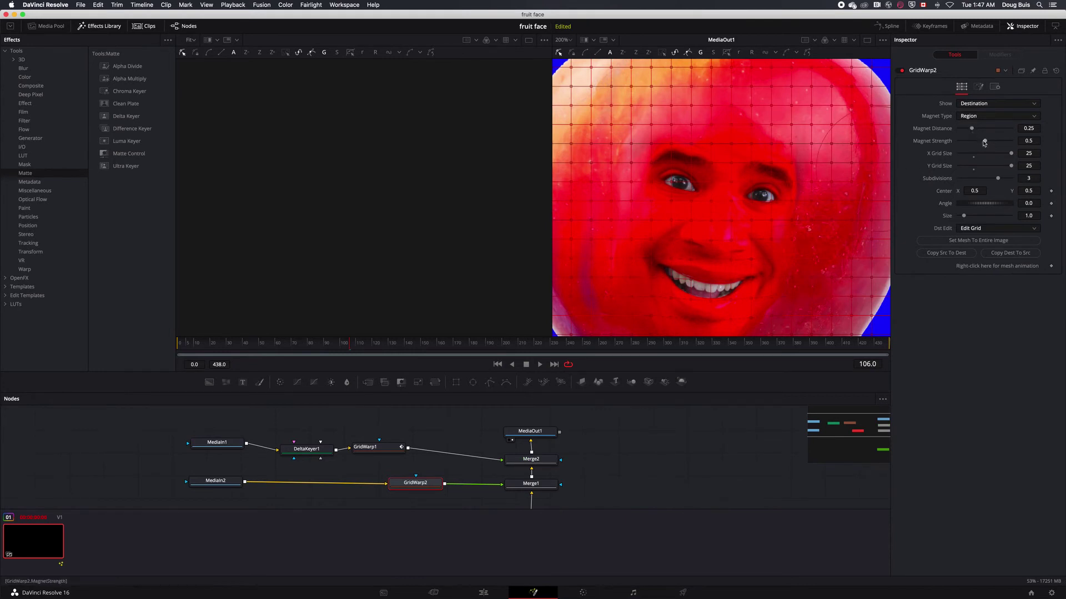
pyautogui.moveTo(983, 142); pyautogui.dragTo(979, 143)
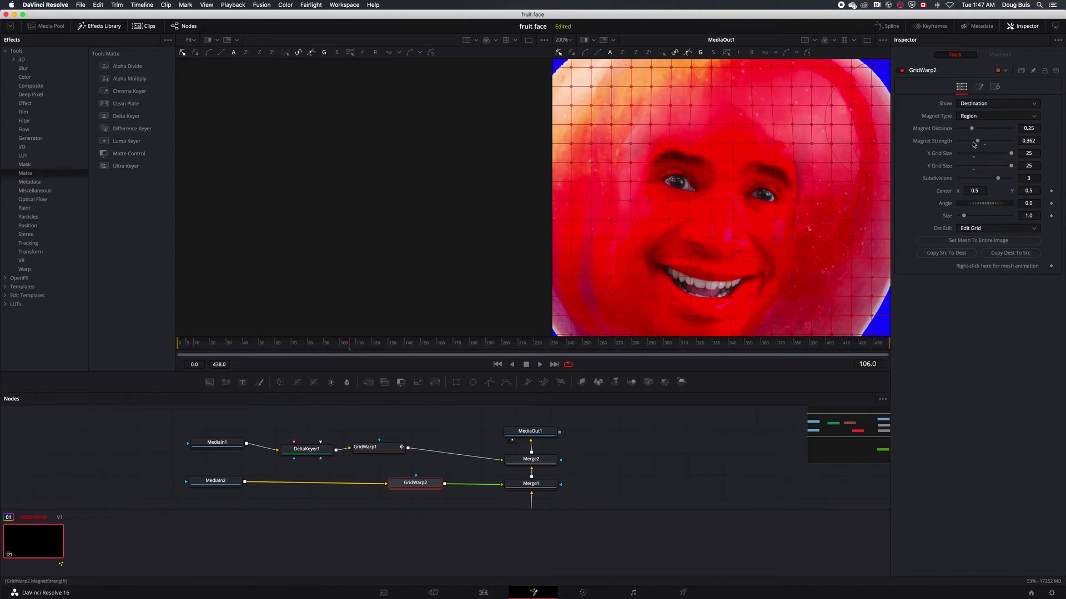
# Warp the mouth in GridWarp1's mesh at frame 161, with Magnet Distance reduced to 0.087
pyautogui.click(365, 447)
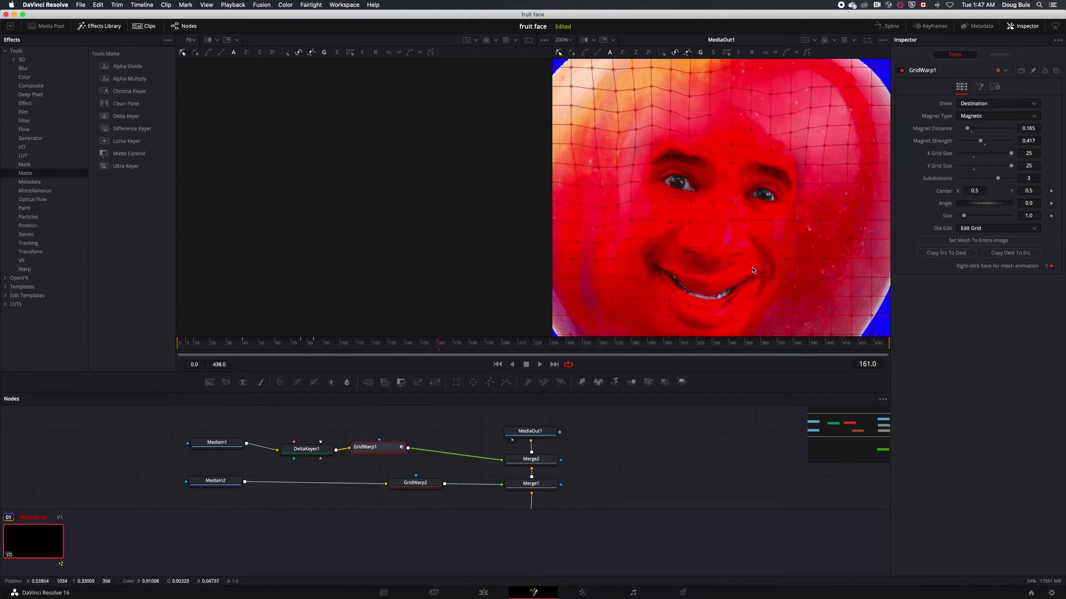
pyautogui.moveTo(706, 300); pyautogui.dragTo(690, 319)
pyautogui.moveTo(966, 128); pyautogui.dragTo(963, 129)
pyautogui.moveTo(709, 278); pyautogui.dragTo(737, 279)
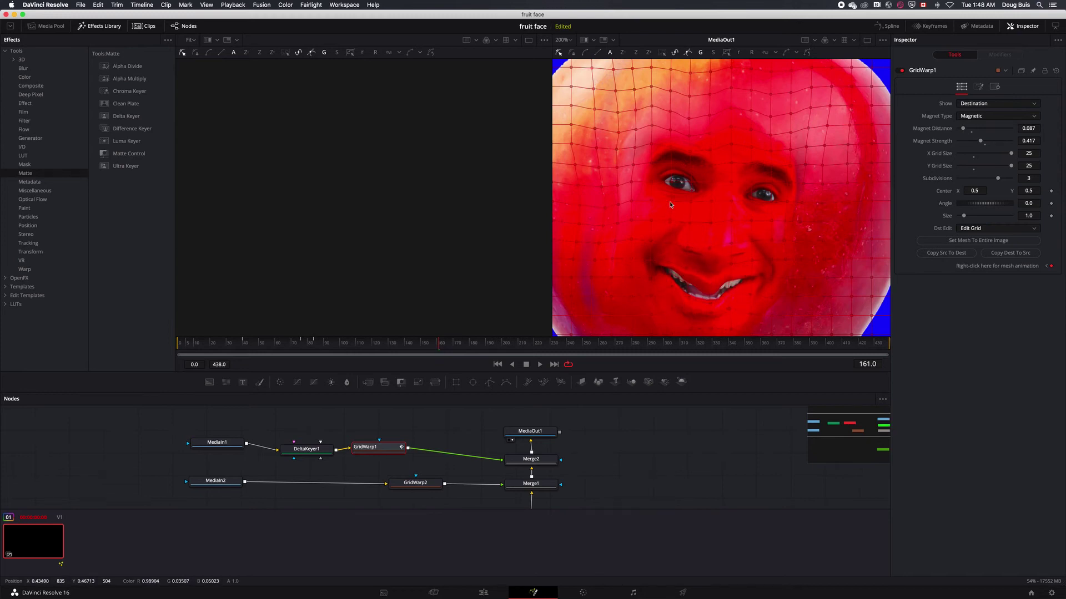
# At frame 215, warp GridWarp1's mesh at the mouth and stretch the right-hand eyebrow outward, and reset the mesh to its undistorted shape near frame 295
pyautogui.click(457, 343)
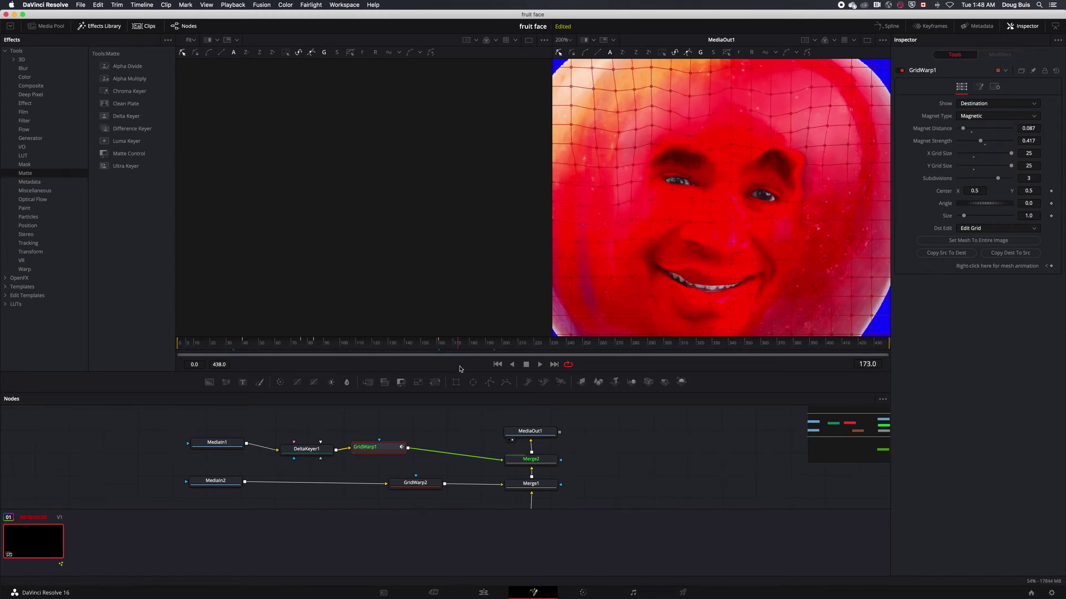
pyautogui.click(523, 343)
pyautogui.moveTo(707, 261); pyautogui.dragTo(706, 292)
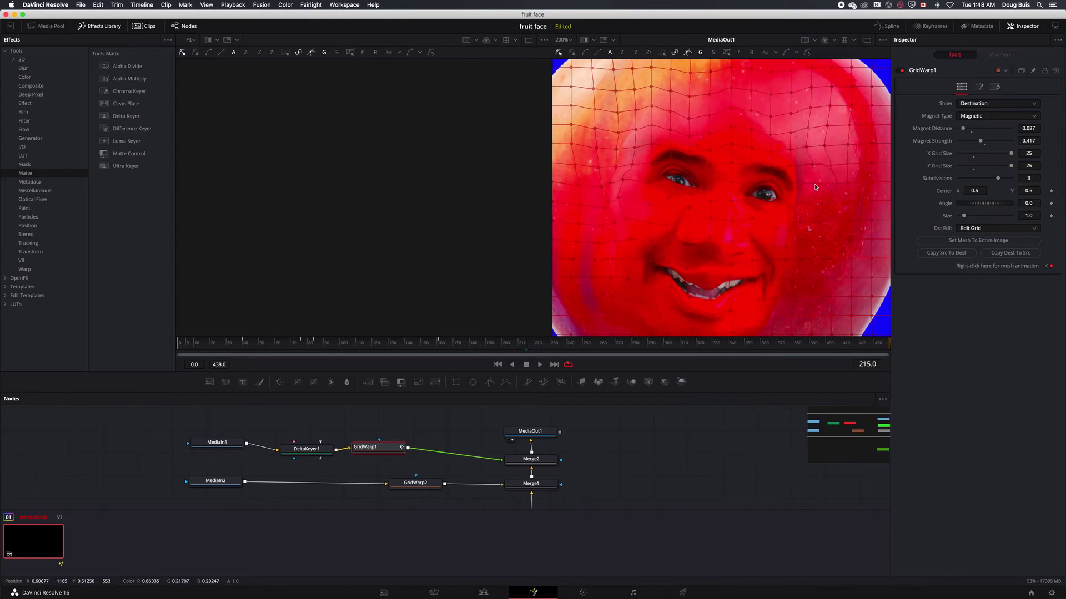
pyautogui.moveTo(814, 186); pyautogui.dragTo(831, 186)
pyautogui.moveTo(797, 142); pyautogui.dragTo(819, 134)
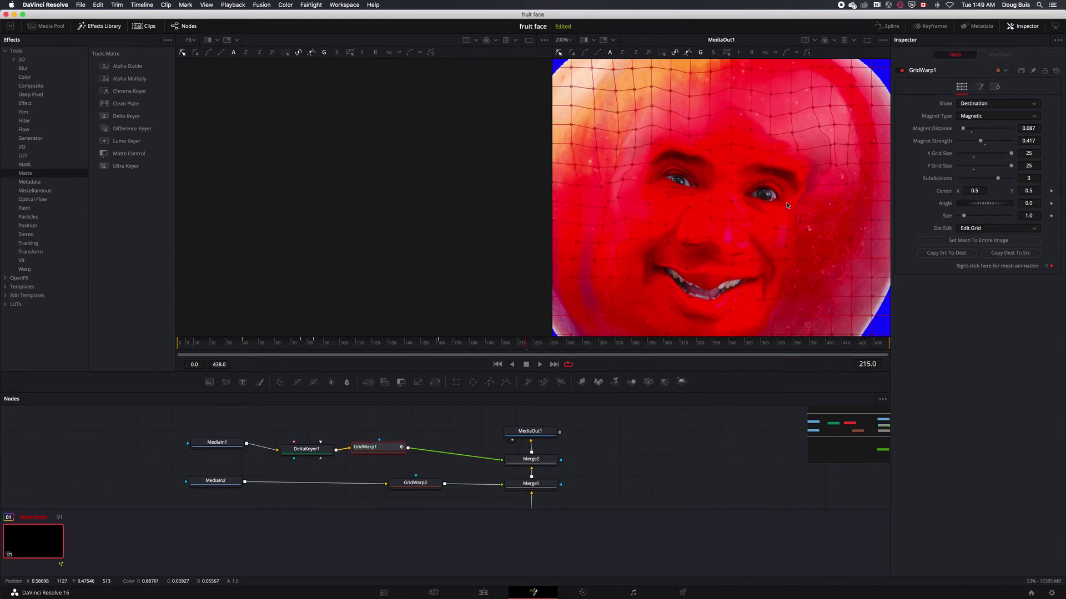
pyautogui.press('space')
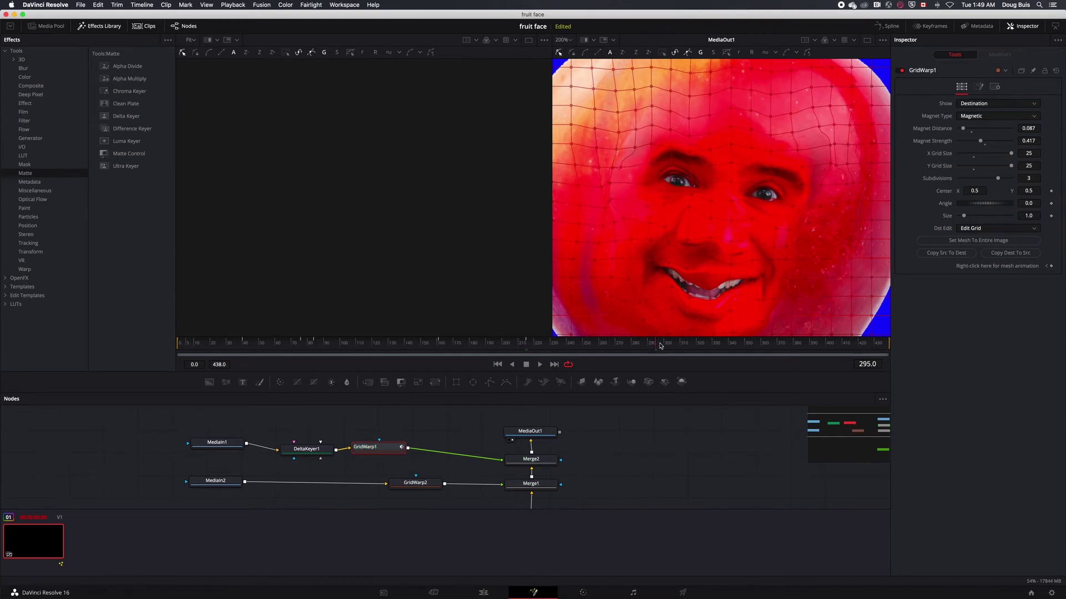
pyautogui.click(751, 53)
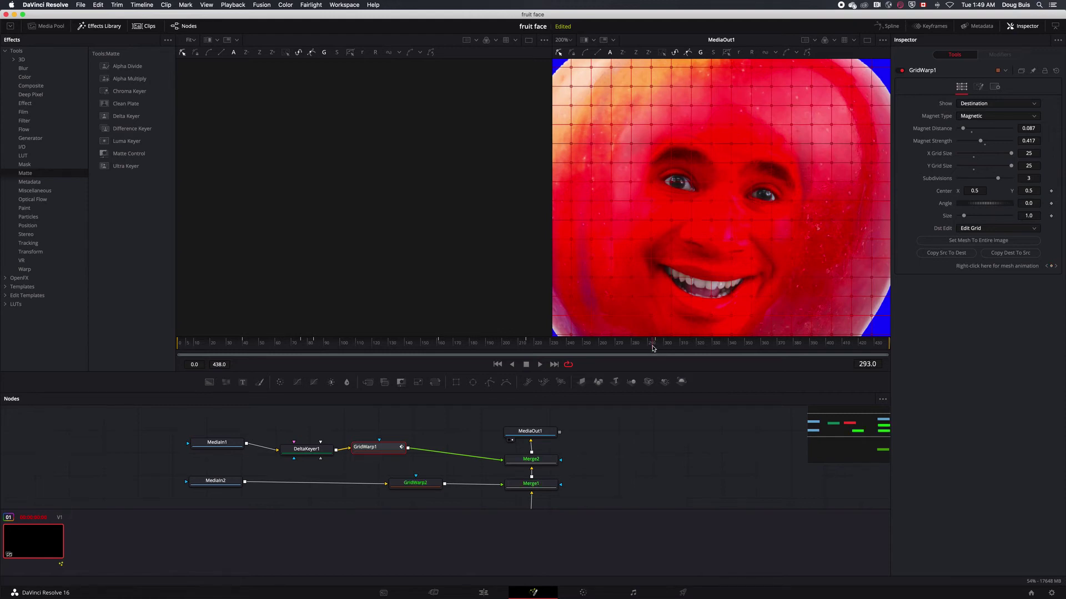
# At frame 338, set GridWarp1's Magnet Type to Selected and raise the mesh points around both eyebrows
pyautogui.moveTo(655, 348); pyautogui.dragTo(726, 346)
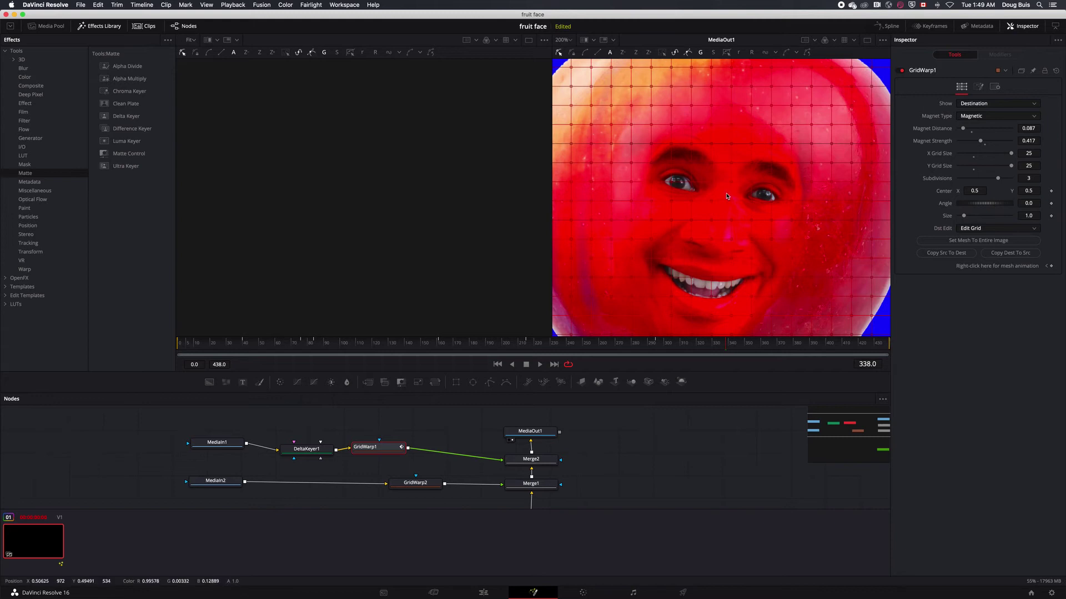
pyautogui.click(972, 116)
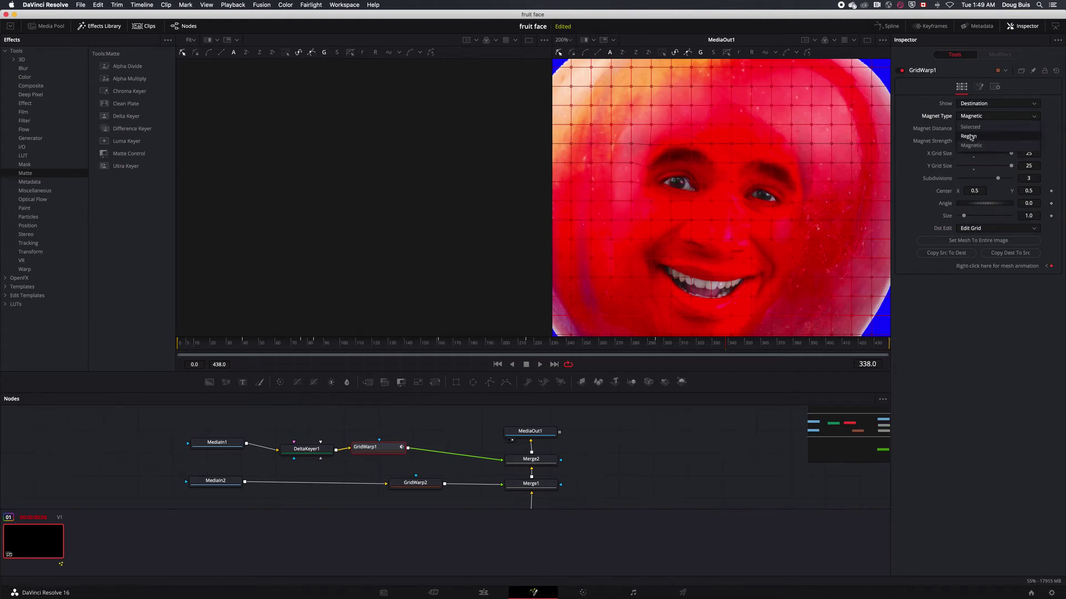
pyautogui.click(971, 127)
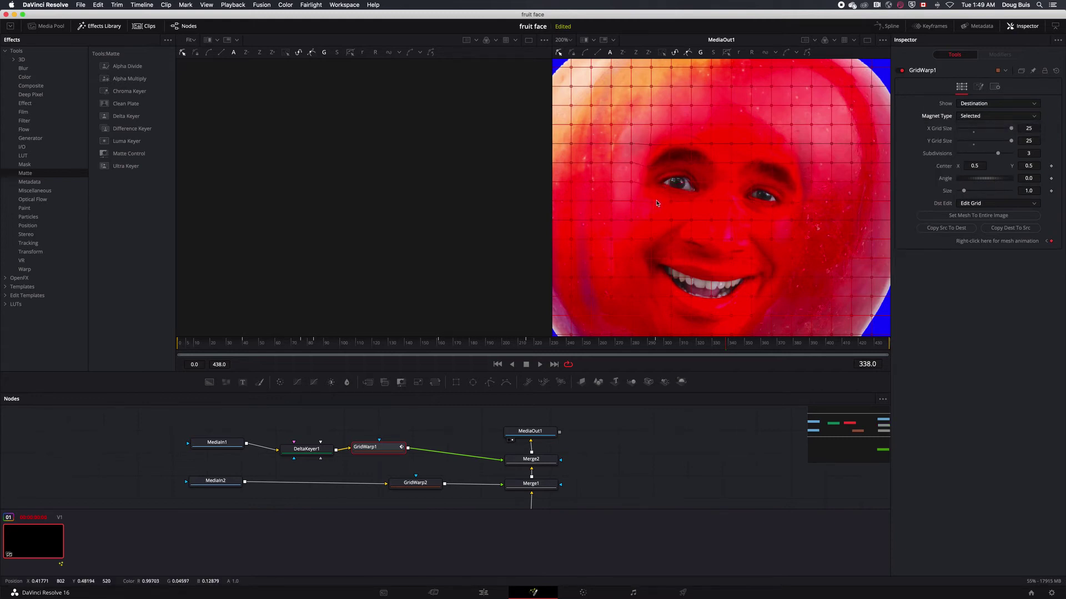
pyautogui.moveTo(644, 190); pyautogui.dragTo(643, 190)
pyautogui.press('Up')
pyautogui.press('Up')
pyautogui.press('Up')
pyautogui.press('Up')
pyautogui.moveTo(772, 165); pyautogui.dragTo(772, 147)
# Reshape GridWarp1's mesh around the nose, chin and mouth between frames 338 and 356
pyautogui.moveTo(701, 214); pyautogui.dragTo(737, 247)
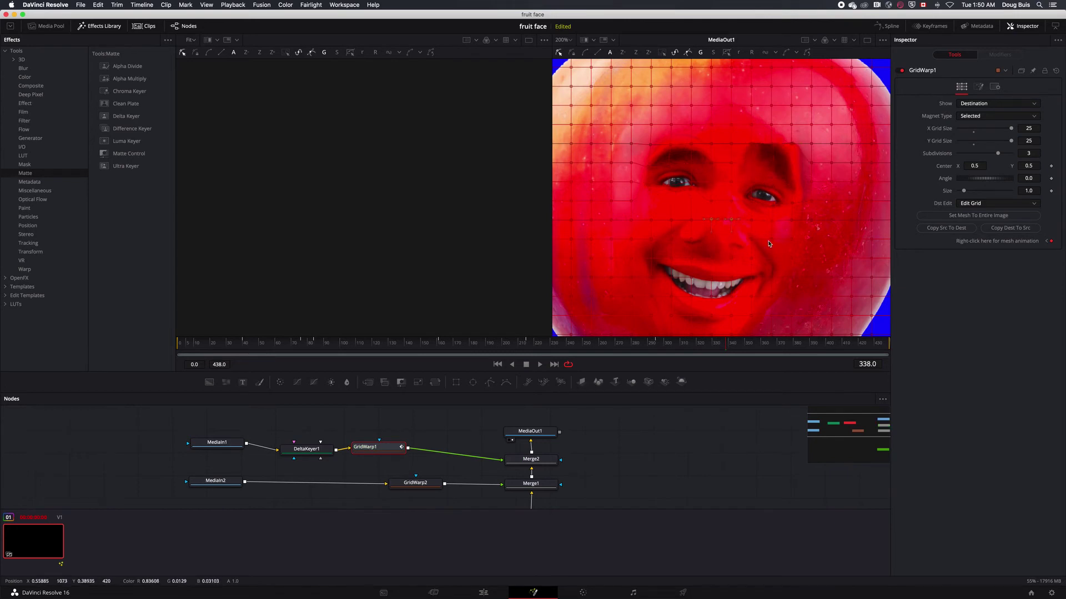
pyautogui.moveTo(710, 323); pyautogui.dragTo(707, 326)
pyautogui.moveTo(761, 301); pyautogui.dragTo(710, 302)
pyautogui.moveTo(772, 261); pyautogui.dragTo(671, 272)
# Set GridWarp2's Magnet Type to Selected and make GridWarp1 the active node again
pyautogui.click(416, 483)
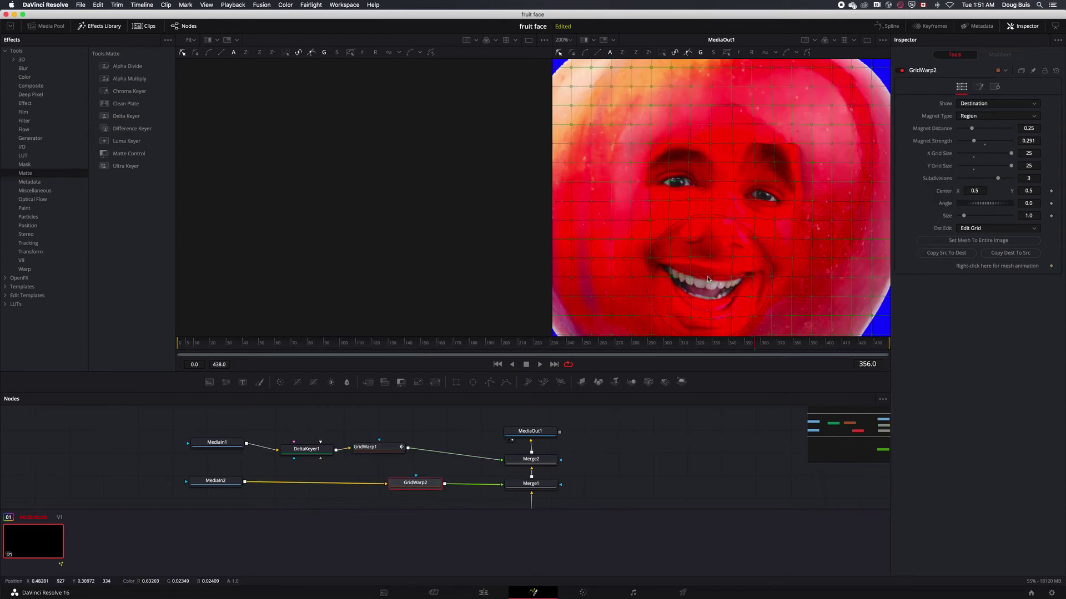
pyautogui.click(1034, 116)
pyautogui.click(970, 127)
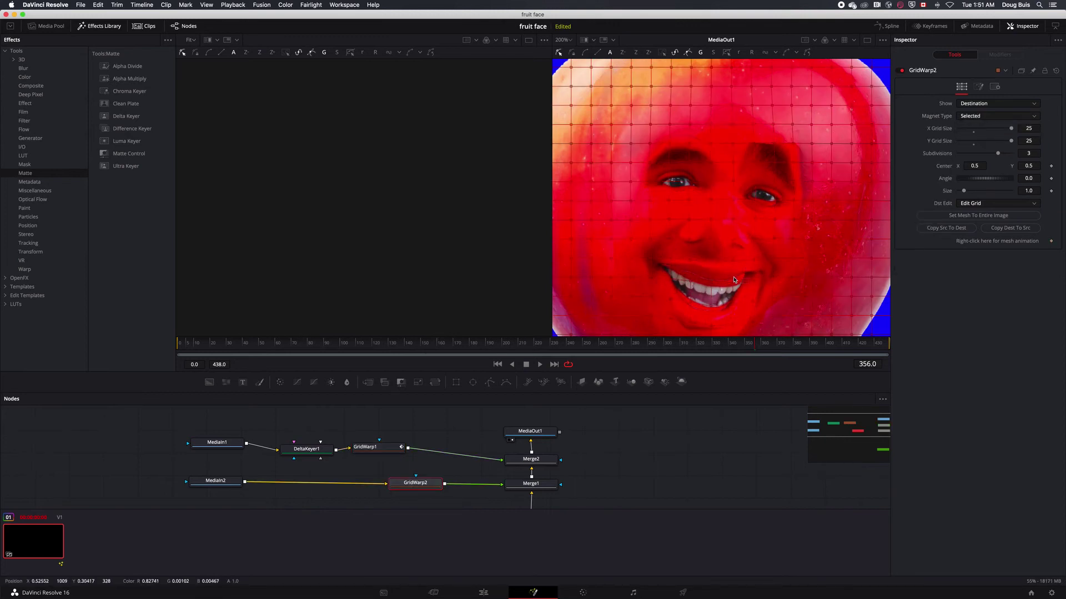
pyautogui.click(370, 447)
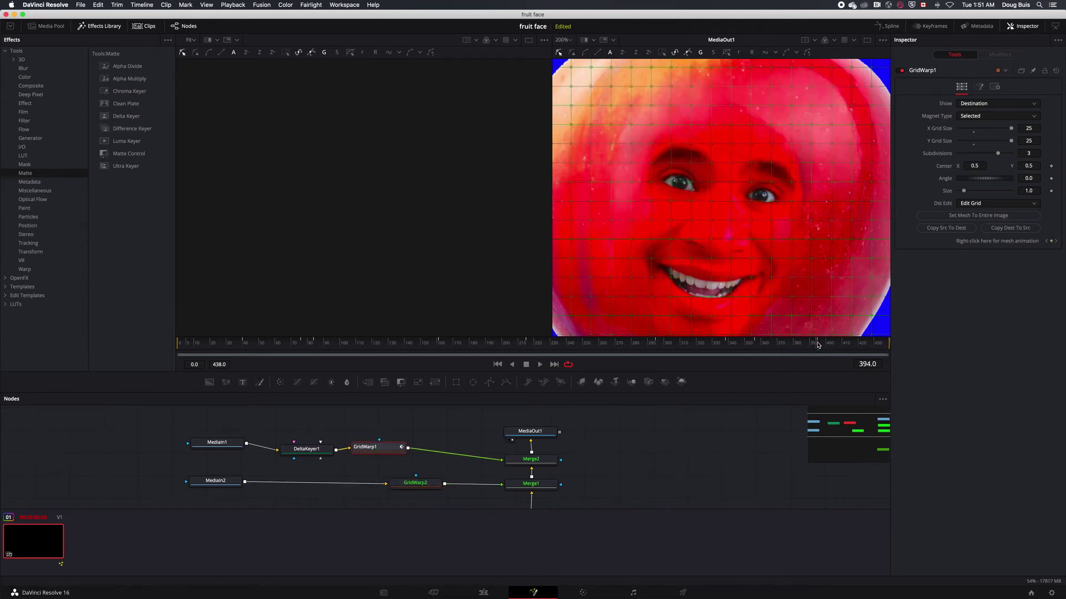
# Review the facial animation across the timeline and show the whole apple at 100% viewer zoom
pyautogui.moveTo(815, 345); pyautogui.dragTo(314, 344)
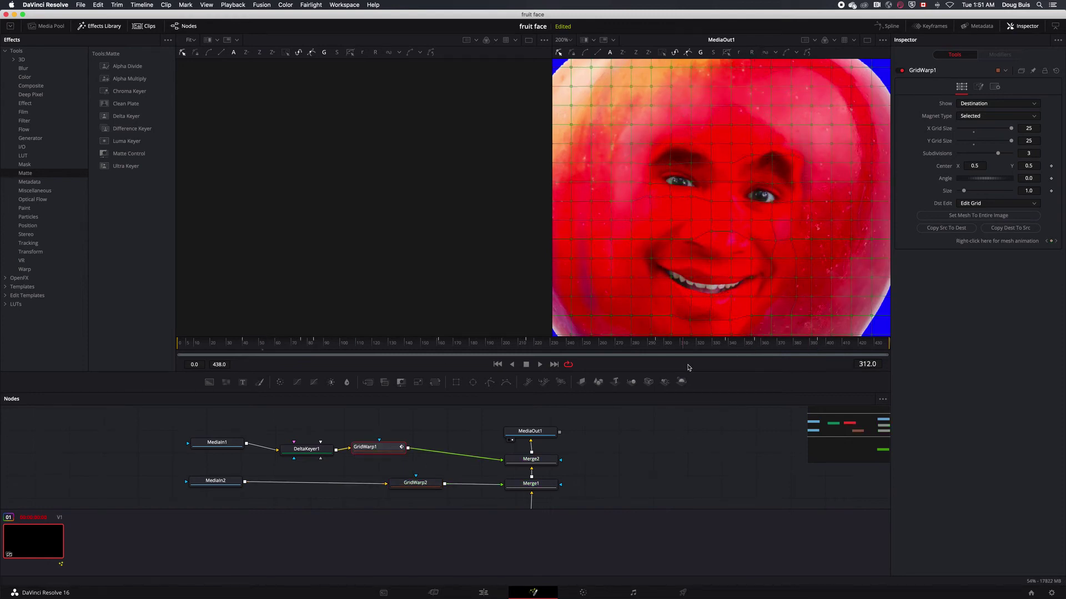
pyautogui.click(699, 343)
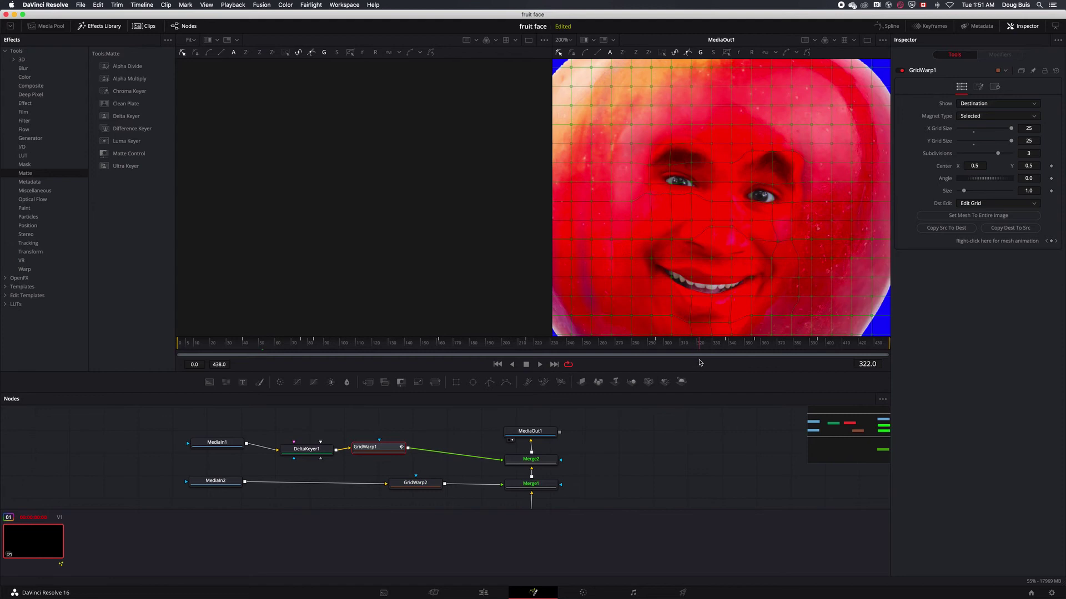
pyautogui.click(572, 40)
pyautogui.click(567, 83)
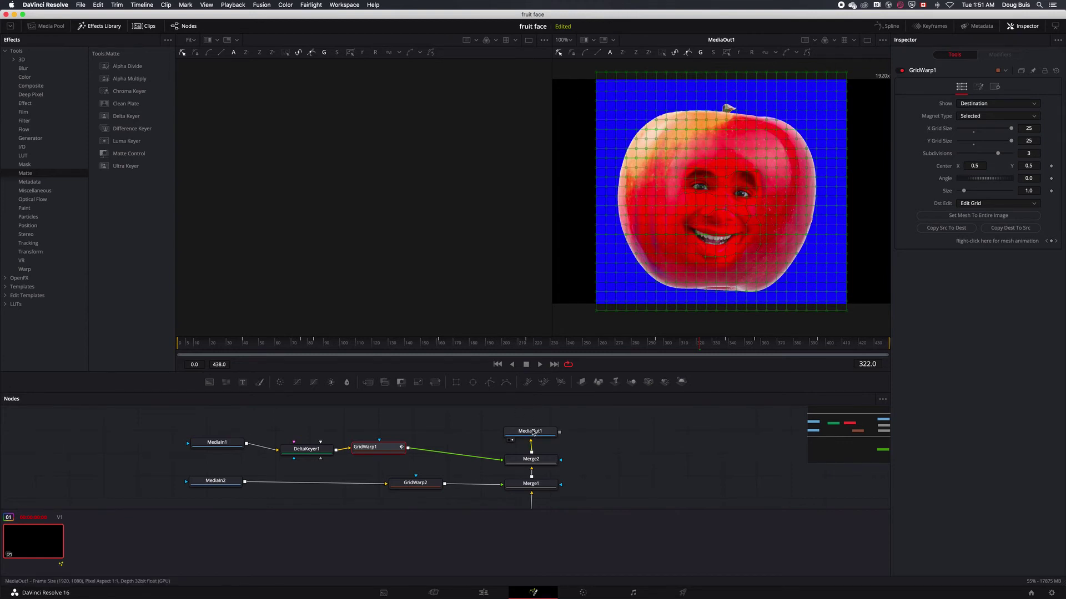
# Move MediaOut1 higher, insert a Merge node between Merge2 and MediaOut1, and feed a new Text node into that merge's foreground
pyautogui.moveTo(533, 433); pyautogui.dragTo(531, 413)
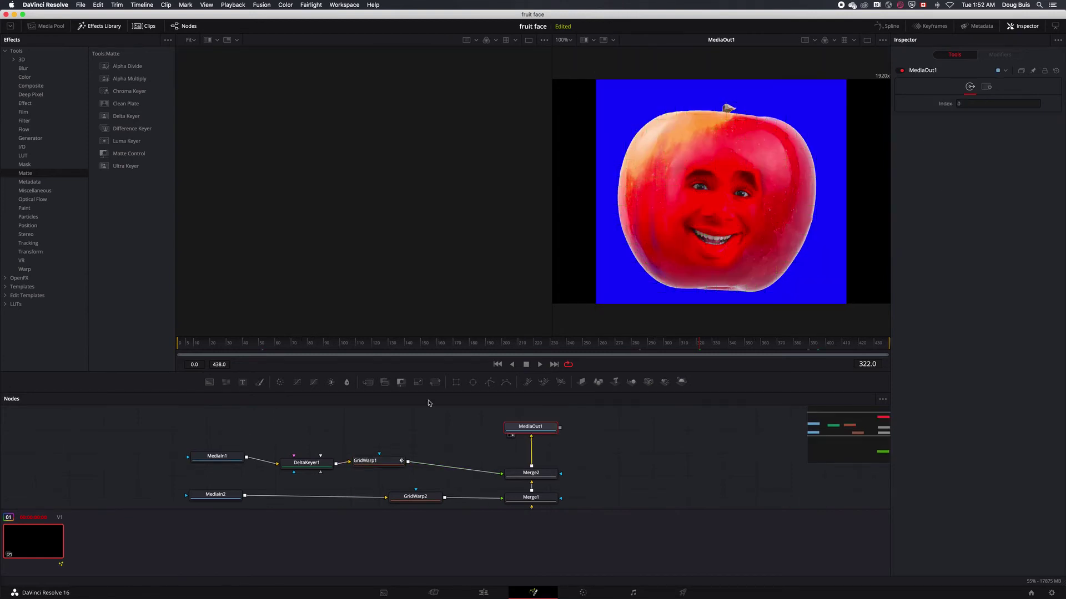
pyautogui.moveTo(366, 382); pyautogui.dragTo(525, 457)
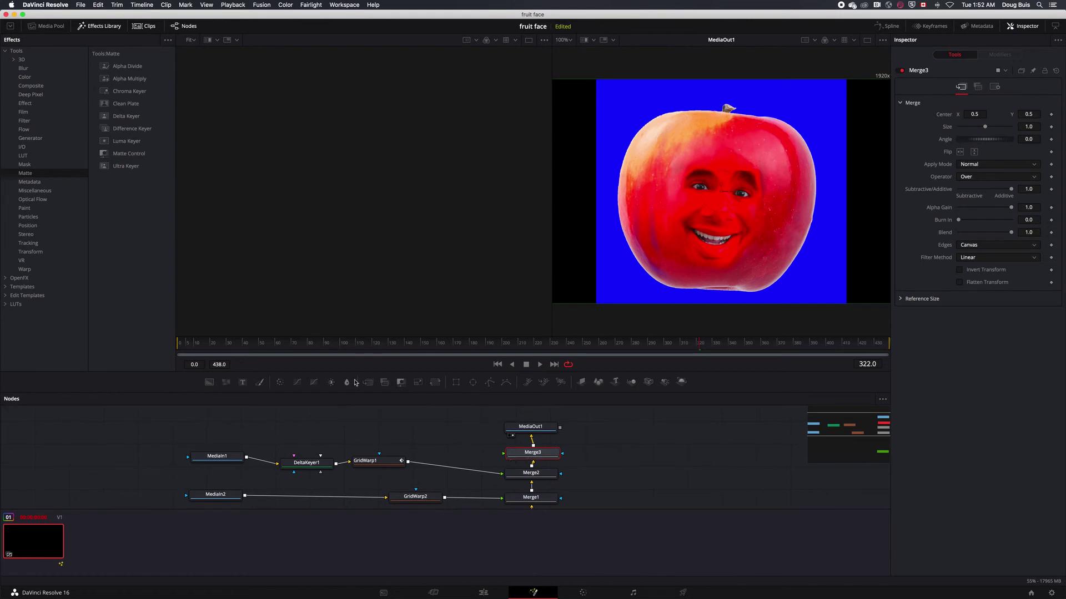
pyautogui.moveTo(243, 381); pyautogui.dragTo(503, 457)
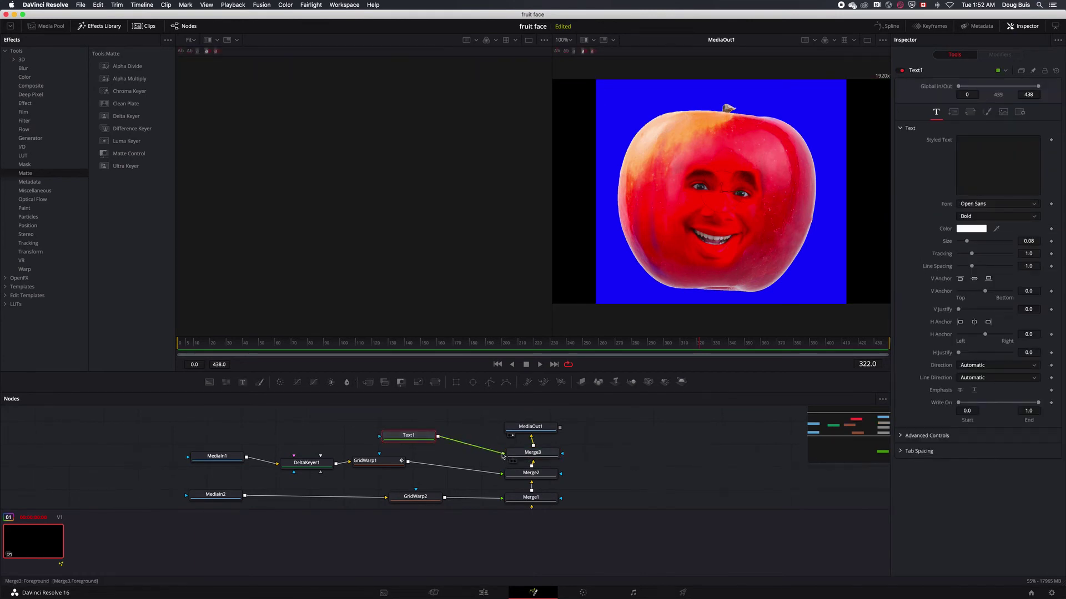
# Enter "Apple face" as Text1's styled text and place it above the apple by setting Merge3's Center Y to 0.941
pyautogui.click(968, 146)
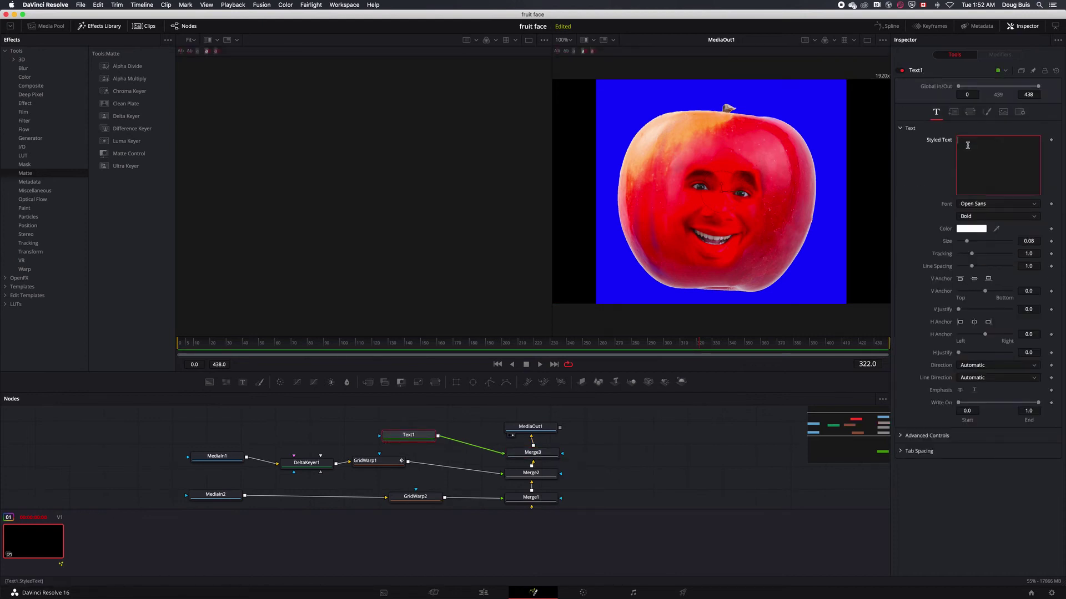
pyautogui.write('Apple face')
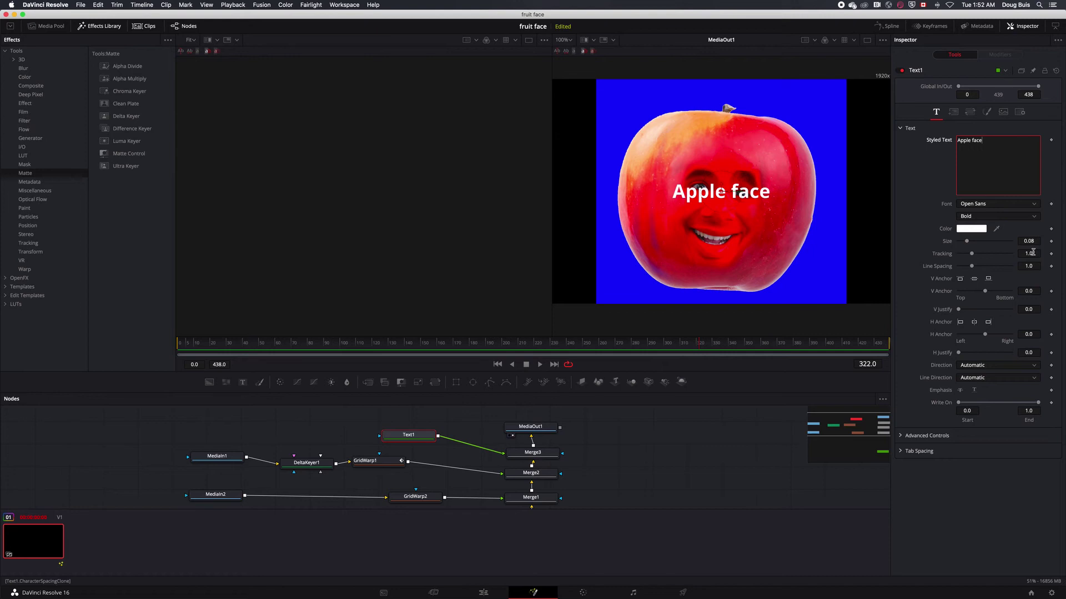
pyautogui.click(532, 452)
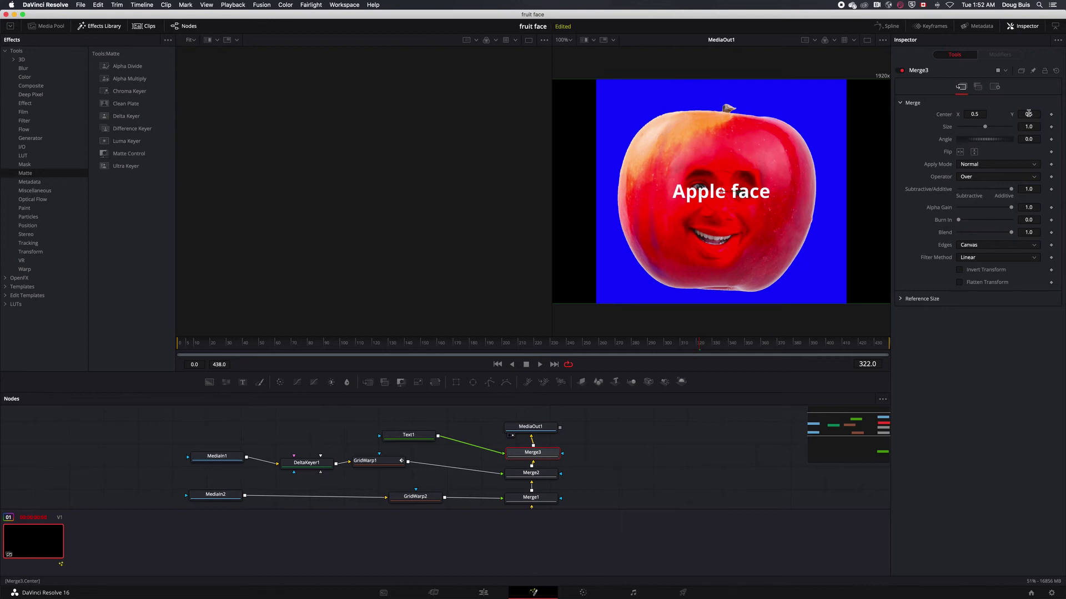
pyautogui.moveTo(1028, 114); pyautogui.dragTo(1031, 115)
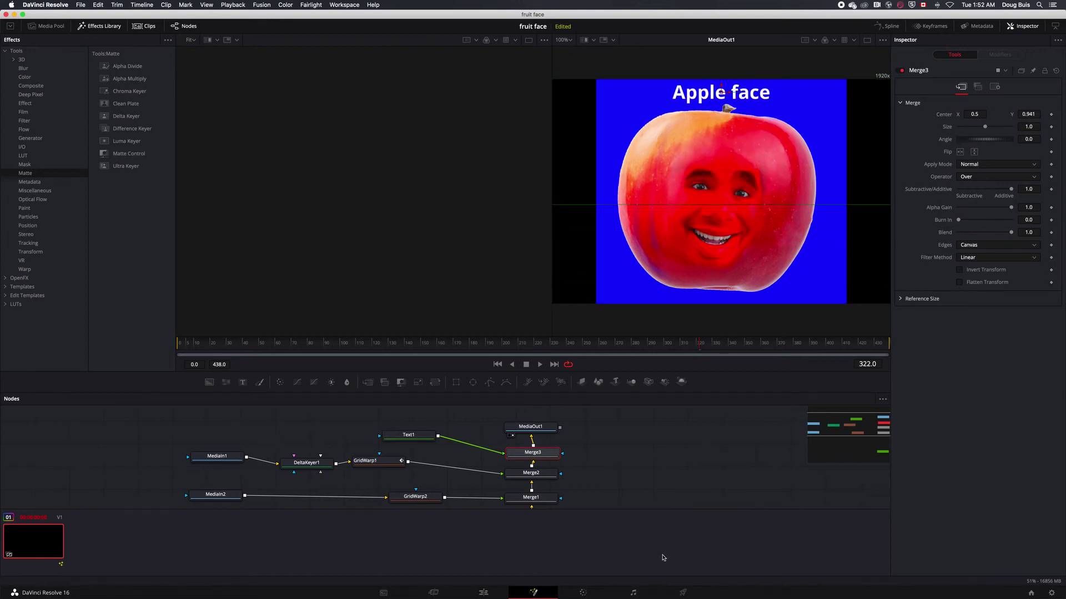
# Switch to the Edit page and review the finished Fusion Composition clip along the timeline
pyautogui.click(483, 592)
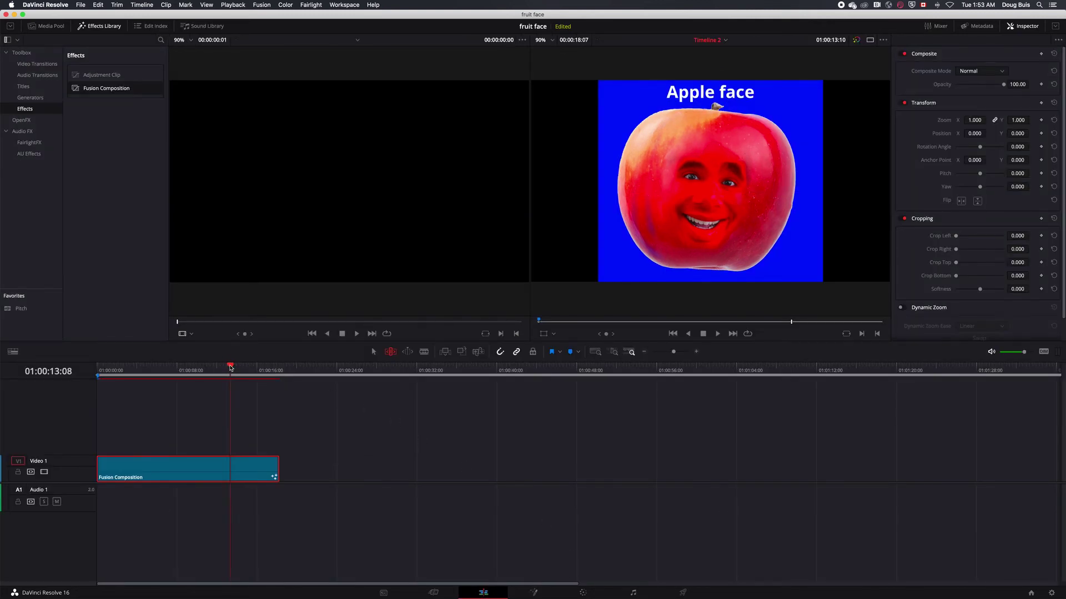
pyautogui.moveTo(230, 367); pyautogui.dragTo(226, 398)
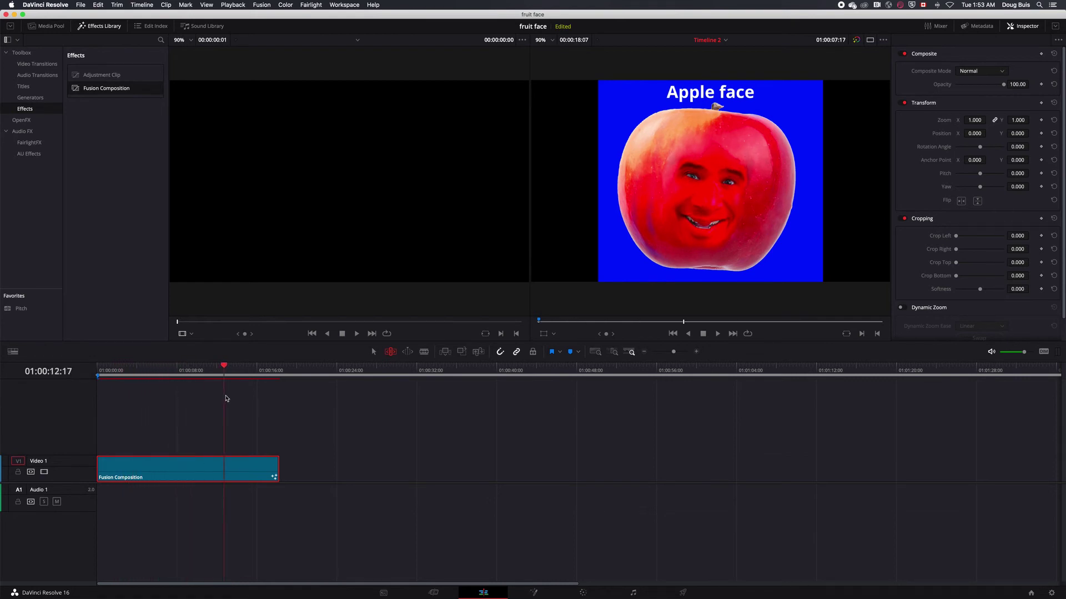
pyautogui.press('Home')
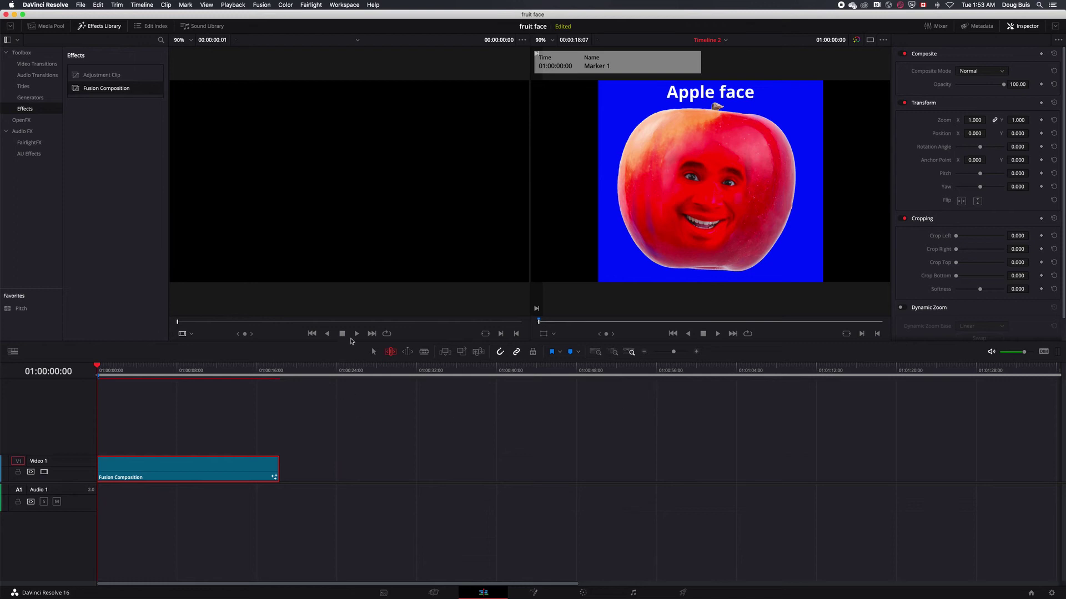
pyautogui.press('End')
# Go to the Deliver page and set up an H.264 Master export named "appleface" in MP4 format
pyautogui.click(683, 593)
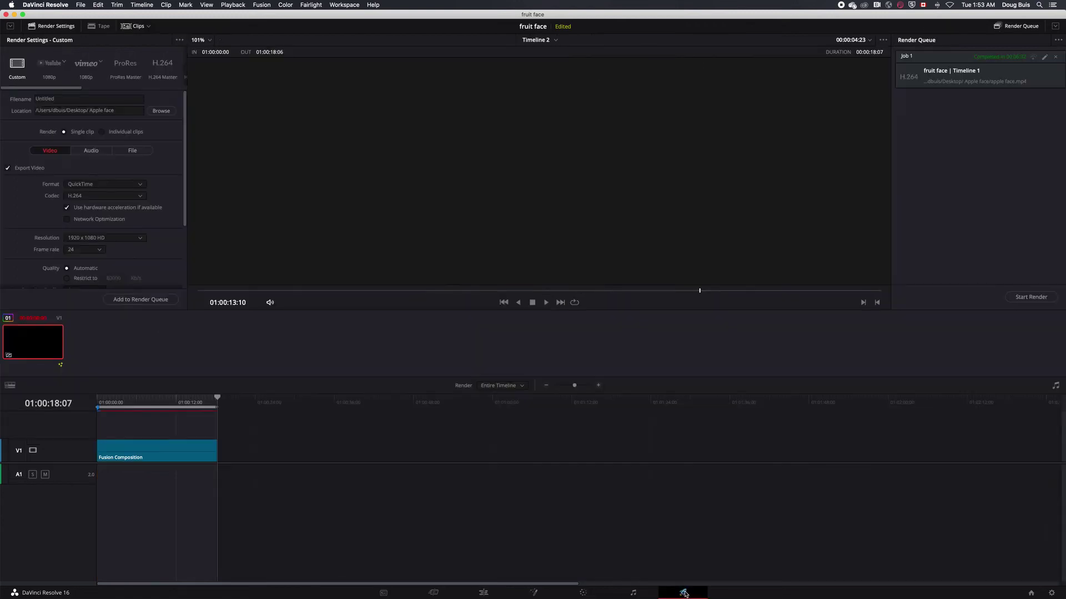
pyautogui.click(163, 65)
pyautogui.click(63, 100)
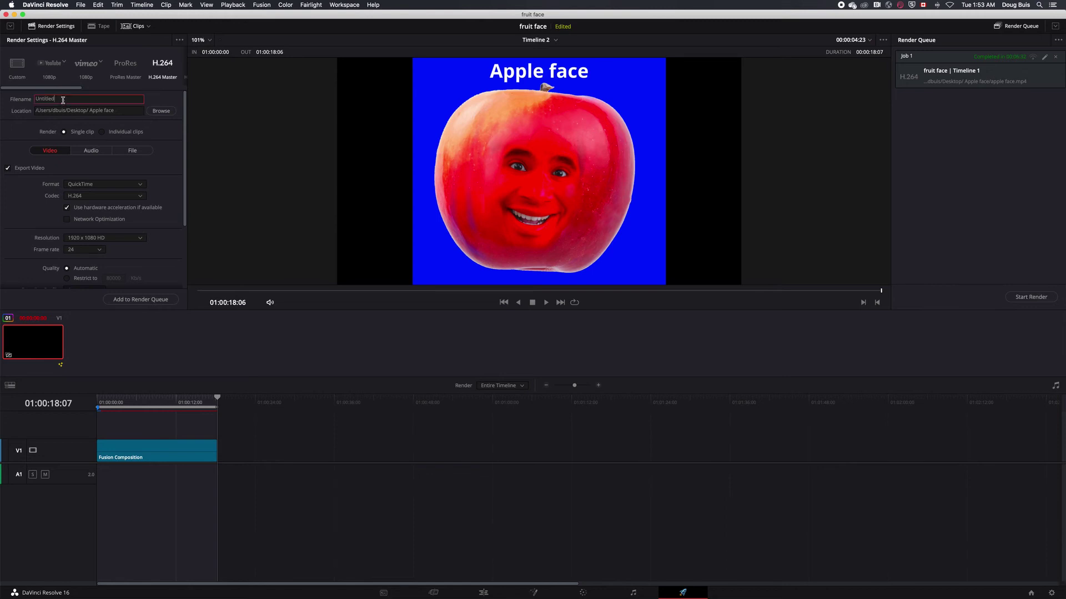
pyautogui.write('appleface')
pyautogui.click(56, 153)
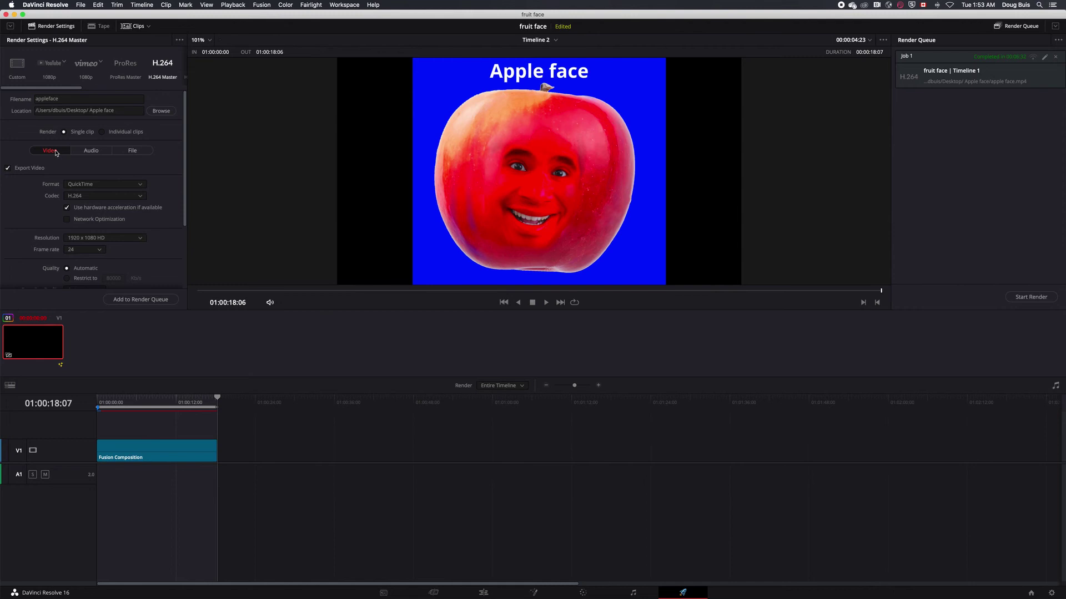
pyautogui.click(140, 186)
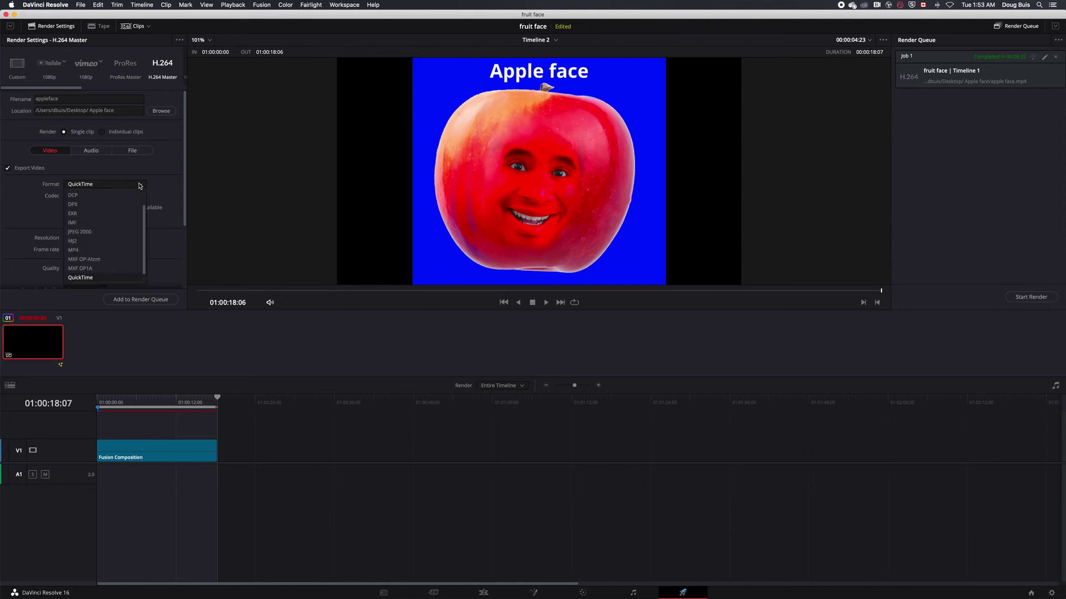
pyautogui.click(91, 251)
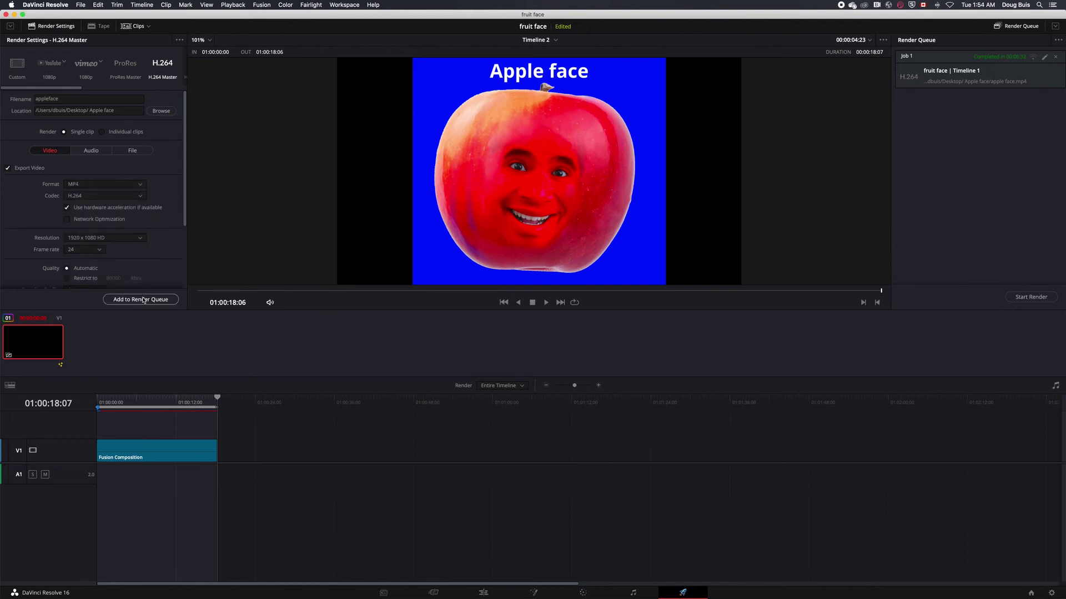
# Set the render destination to the Apple face 2 folder, add the job to the render queue and render it
pyautogui.click(161, 111)
pyautogui.click(257, 327)
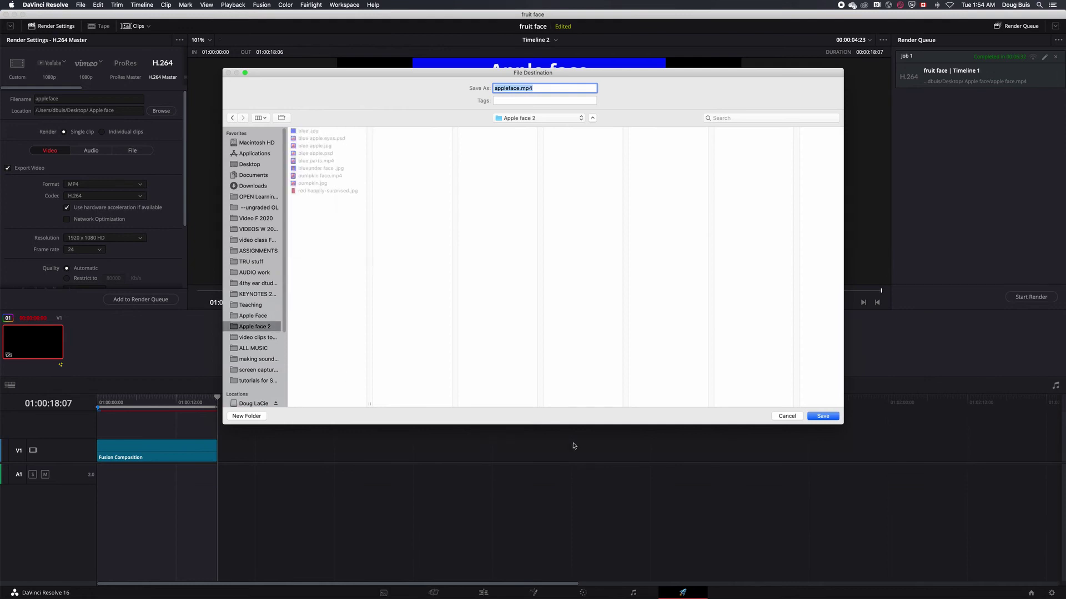
pyautogui.click(138, 300)
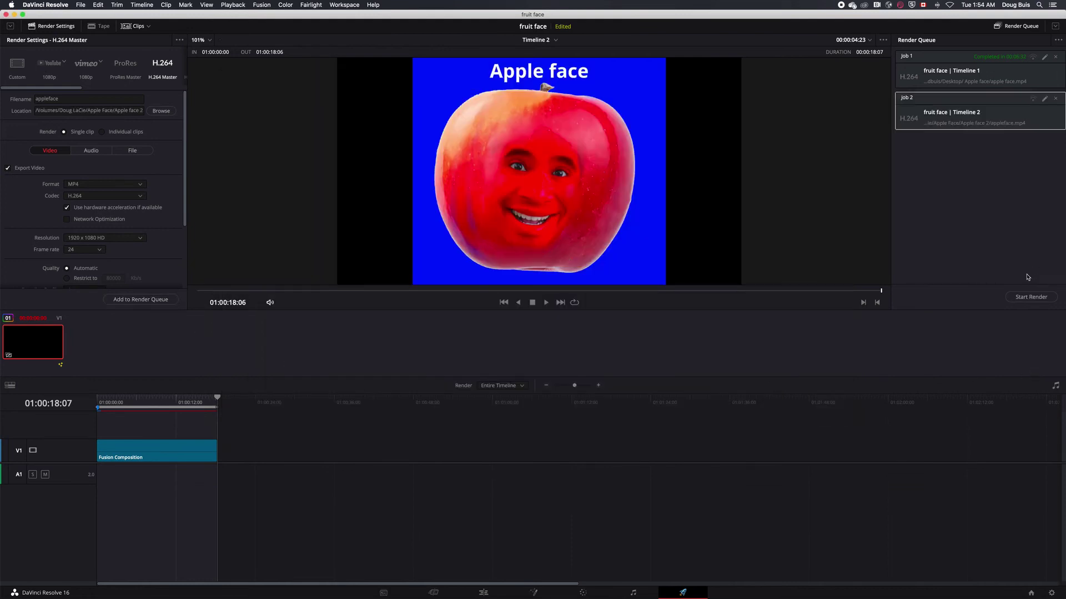
pyautogui.click(1029, 298)
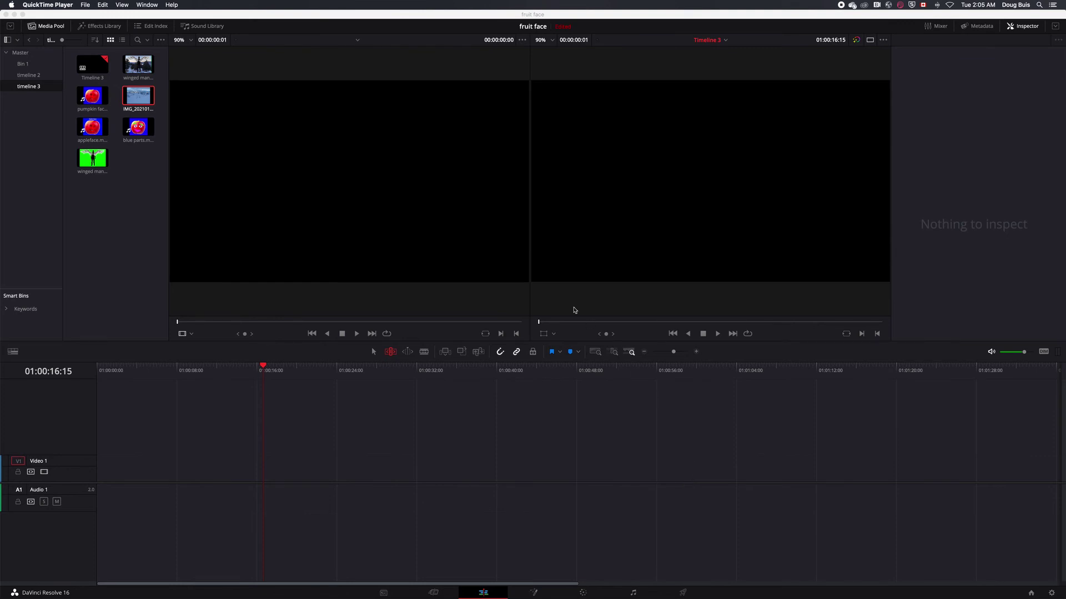
# Preview the pumpkin face, appleface, blue parts and winged man green_2 clips in the source viewer
pyautogui.doubleClick(92, 95)
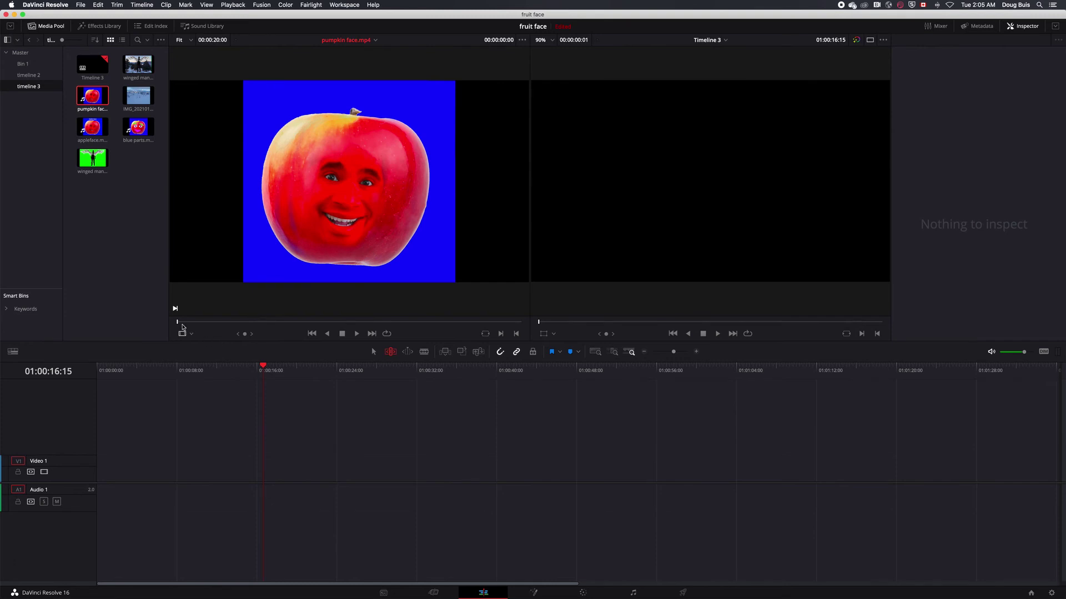
pyautogui.click(91, 126)
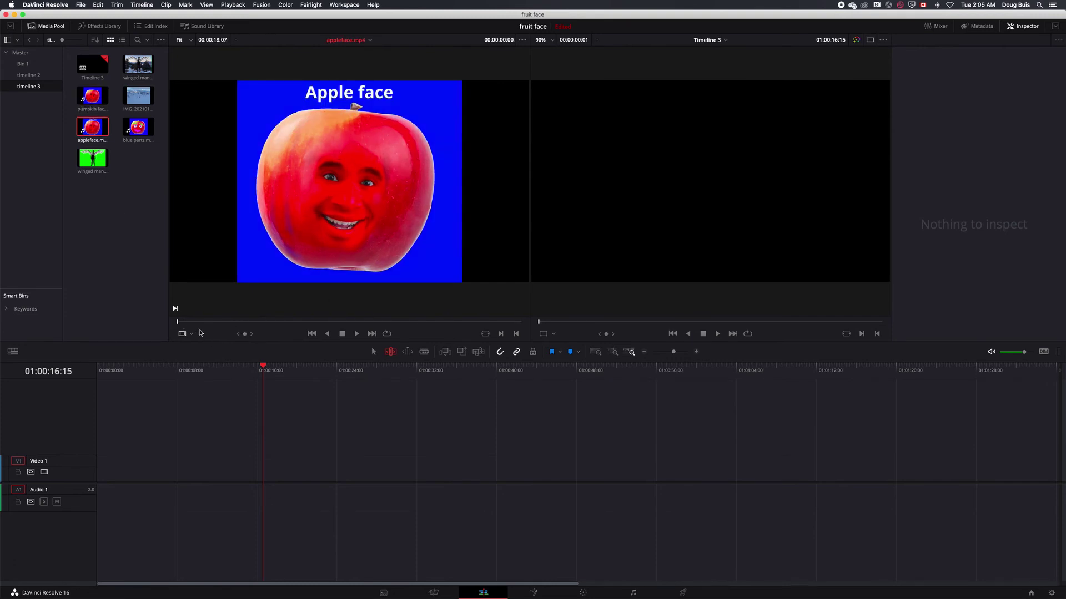
pyautogui.press('Right')
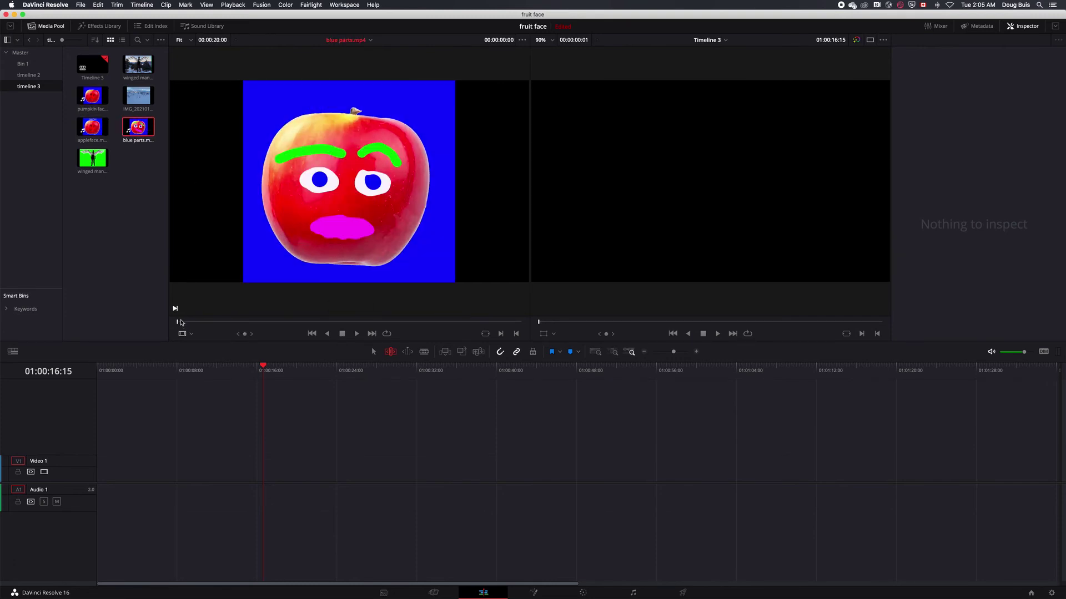
pyautogui.moveTo(191, 323)
pyautogui.mouseDown()
pyautogui.moveTo(550, 358)
pyautogui.moveTo(179, 323)
pyautogui.mouseUp()
pyautogui.click(104, 161)
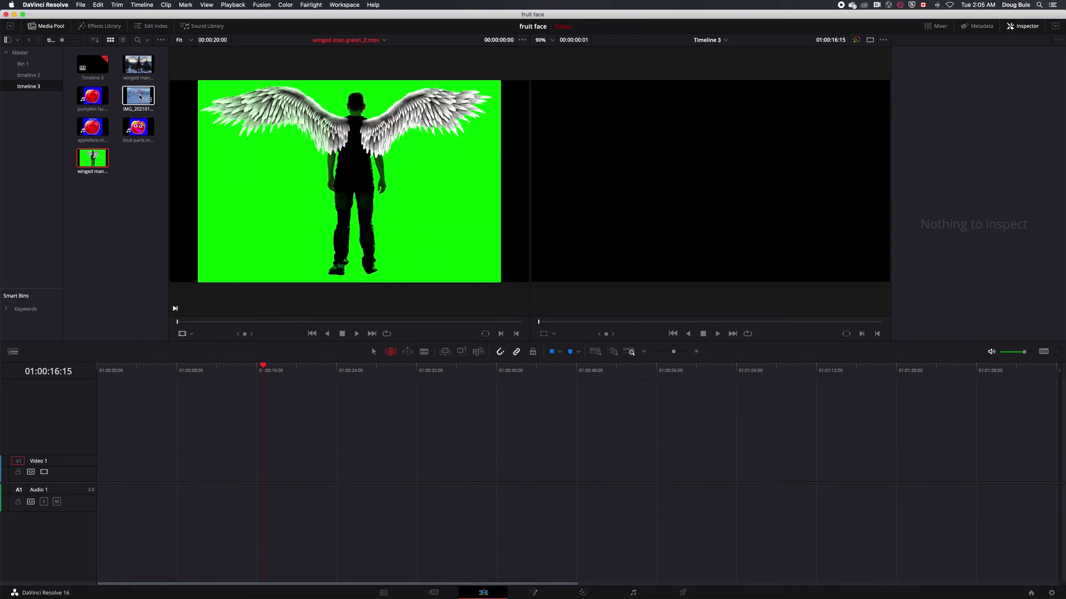
# Place the snow landscape image on Video 1, extended to 00:00:51:18, and appleface.mp4 above it at the timeline start
pyautogui.moveTo(139, 97); pyautogui.dragTo(613, 477)
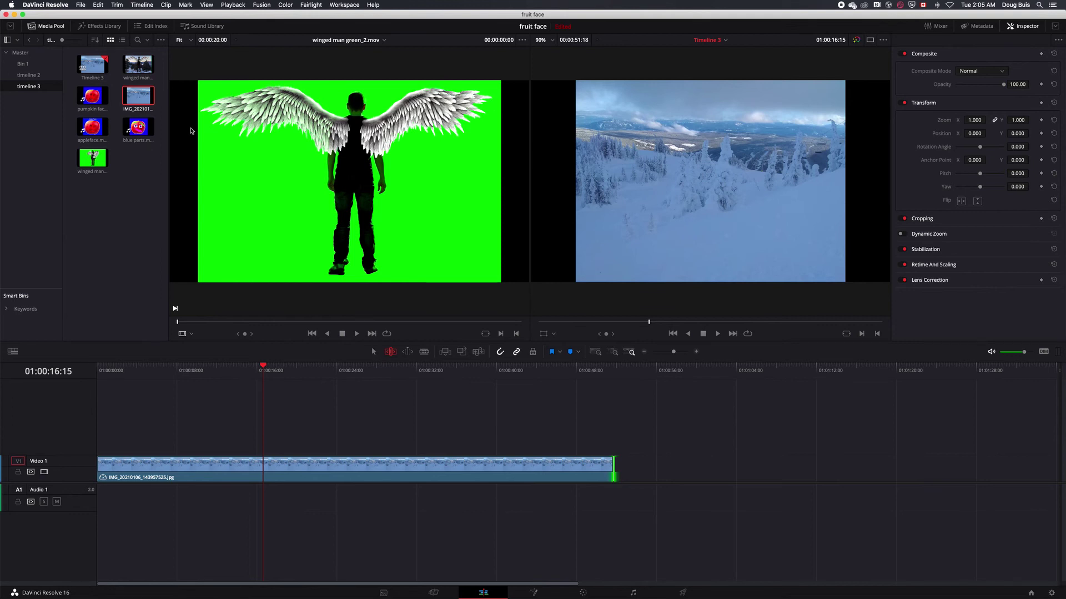
pyautogui.moveTo(92, 127); pyautogui.dragTo(103, 435)
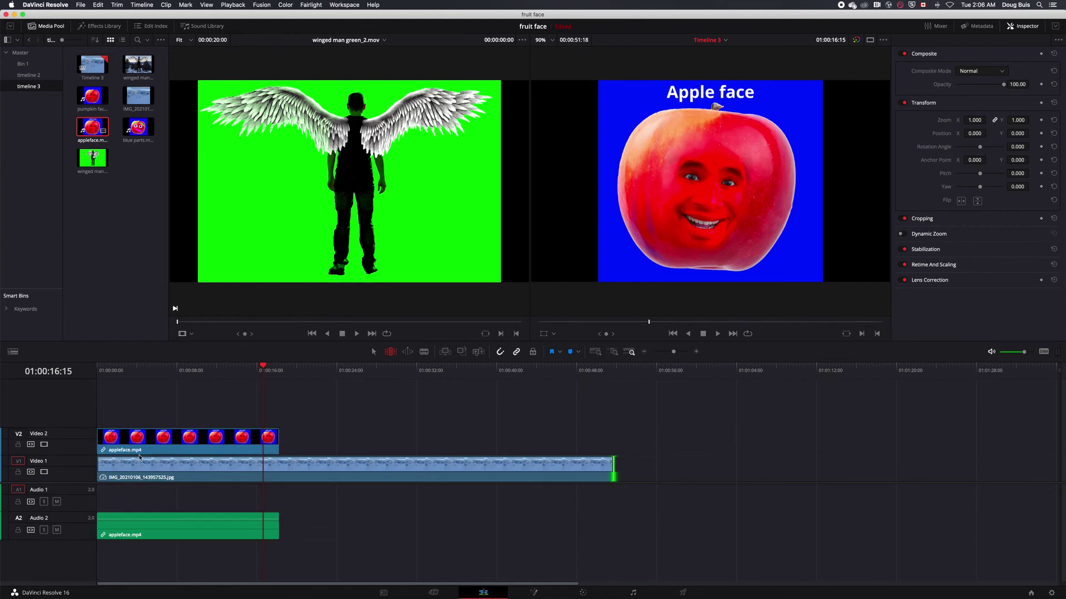
# Unlink and delete appleface.mp4's audio, and crop its video by 384.000 on the left and 434.133 on the right
pyautogui.moveTo(185, 531); pyautogui.dragTo(207, 502)
pyautogui.click(321, 554)
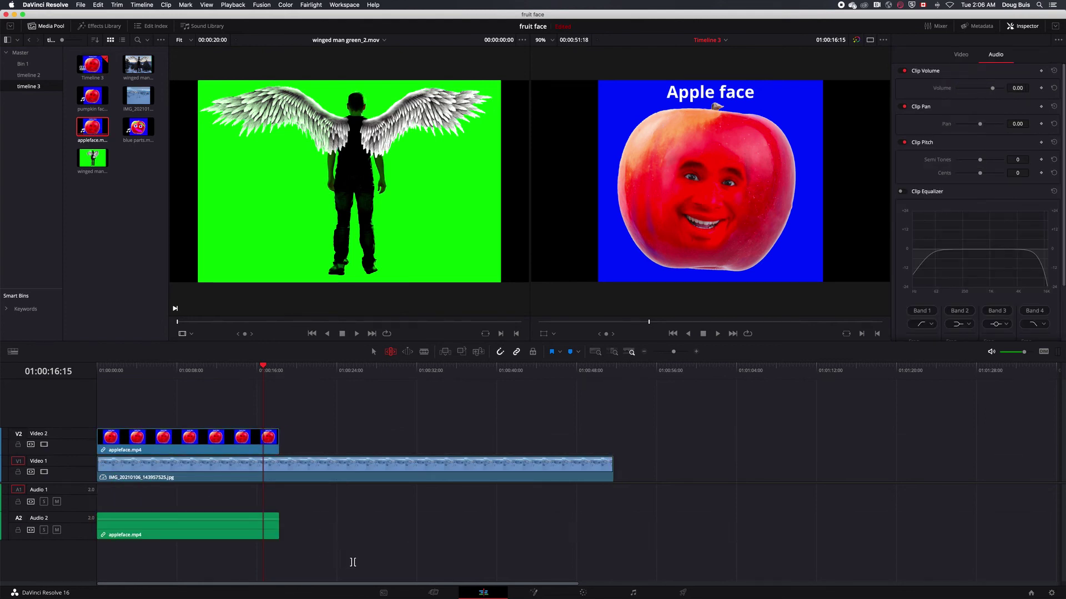
pyautogui.click(516, 352)
pyautogui.moveTo(320, 543); pyautogui.dragTo(259, 523)
pyautogui.click(205, 530)
pyautogui.press('BackSpace')
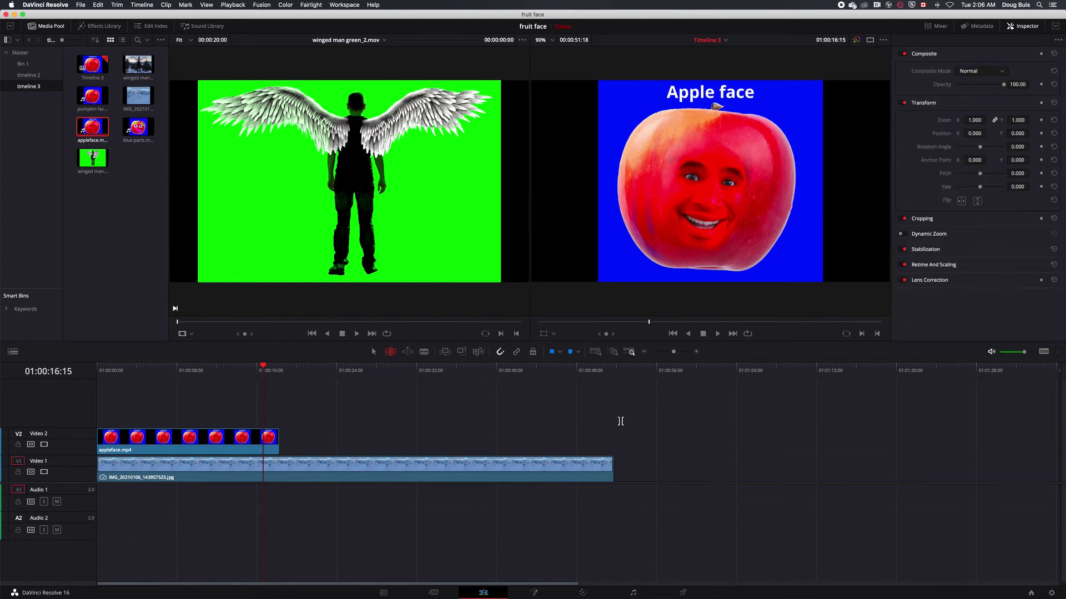
pyautogui.click(921, 220)
pyautogui.moveTo(957, 237); pyautogui.dragTo(967, 250)
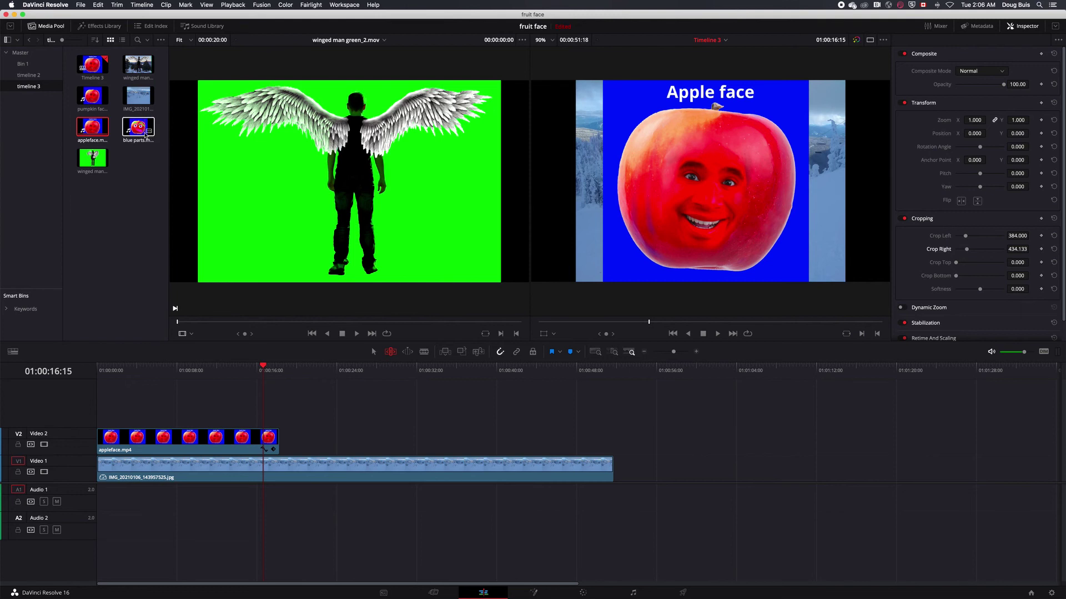
# Add blue parts.mp4 directly after appleface.mp4 on Video 2 and crop its left and right sides by 49.259
pyautogui.moveTo(140, 129); pyautogui.dragTo(281, 438)
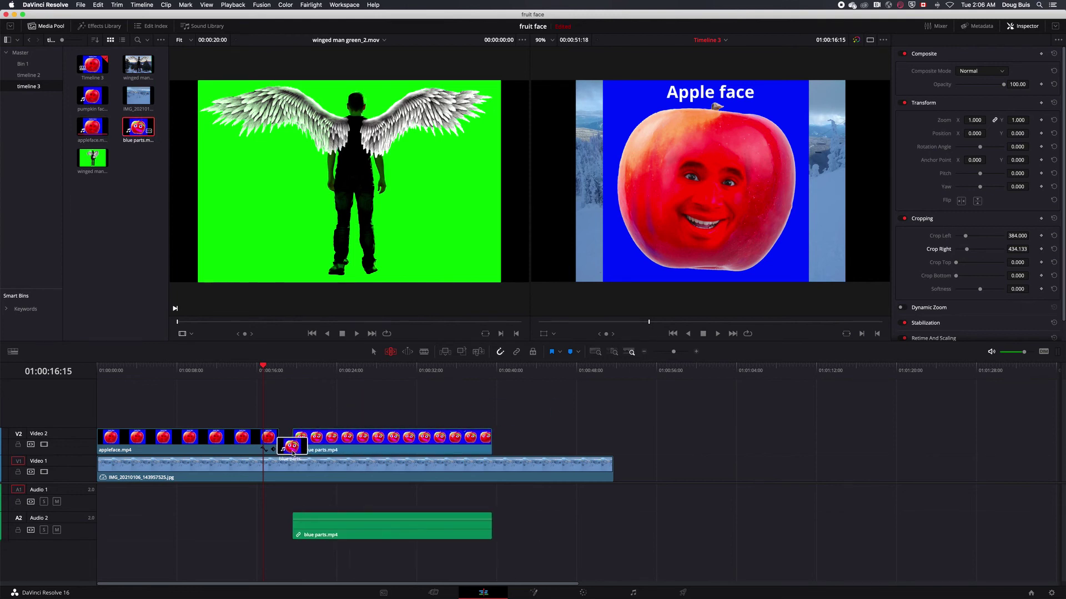
pyautogui.click(397, 367)
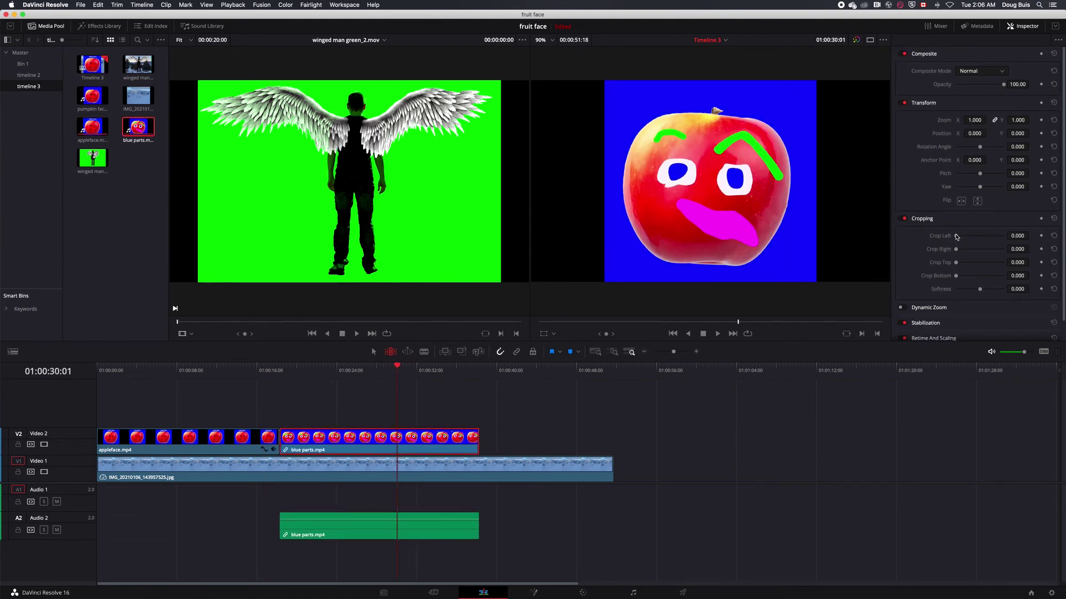
pyautogui.moveTo(956, 237); pyautogui.dragTo(957, 251)
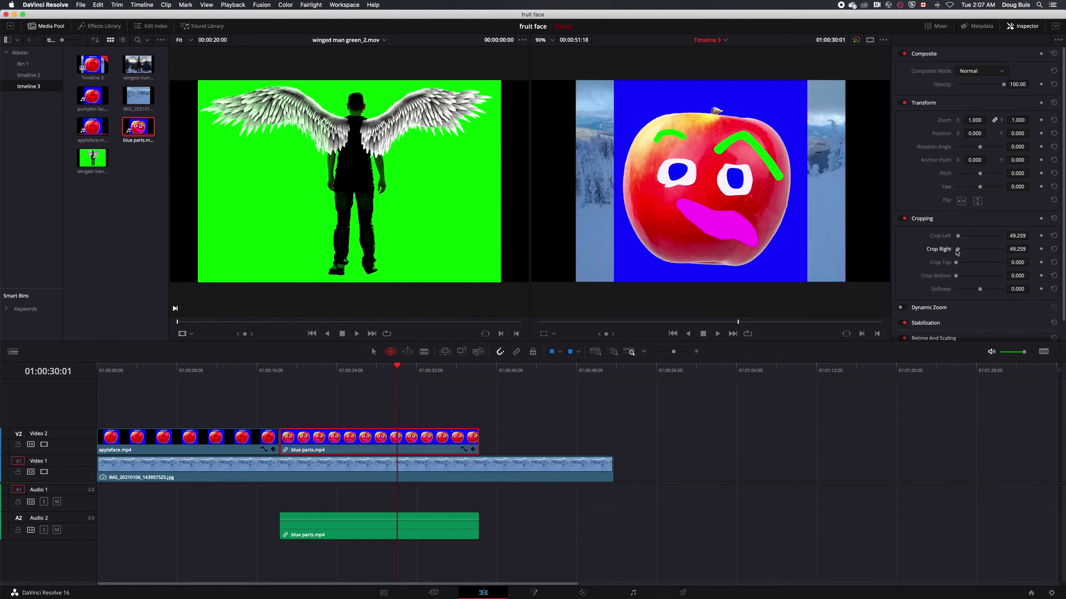
# Extend the snow background to 00:01:05:07, add pumpkin face.mp4 above it and crop that clip's left and right sides by 29.501
pyautogui.moveTo(612, 469); pyautogui.dragTo(748, 469)
pyautogui.moveTo(92, 96); pyautogui.dragTo(518, 464)
pyautogui.moveTo(551, 367); pyautogui.dragTo(199, 393)
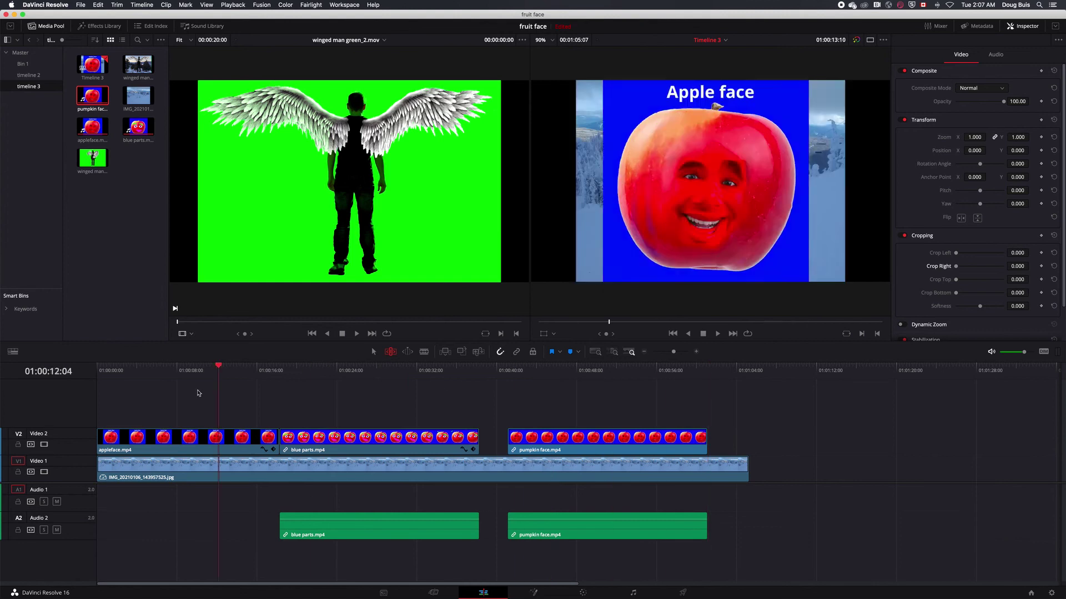
pyautogui.click(661, 367)
pyautogui.click(608, 367)
pyautogui.click(638, 439)
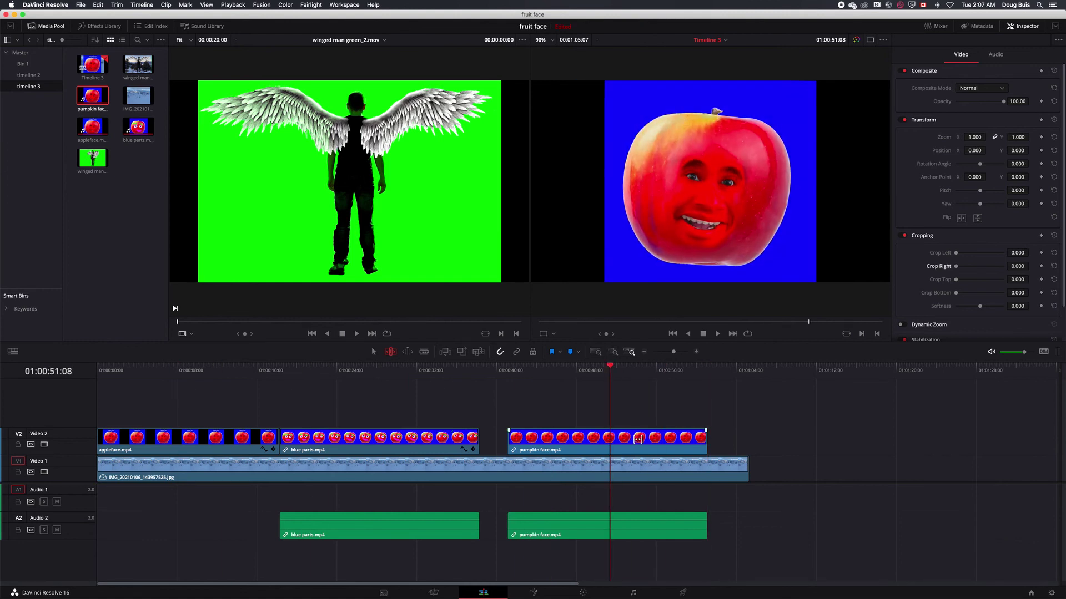
pyautogui.moveTo(955, 252); pyautogui.dragTo(958, 268)
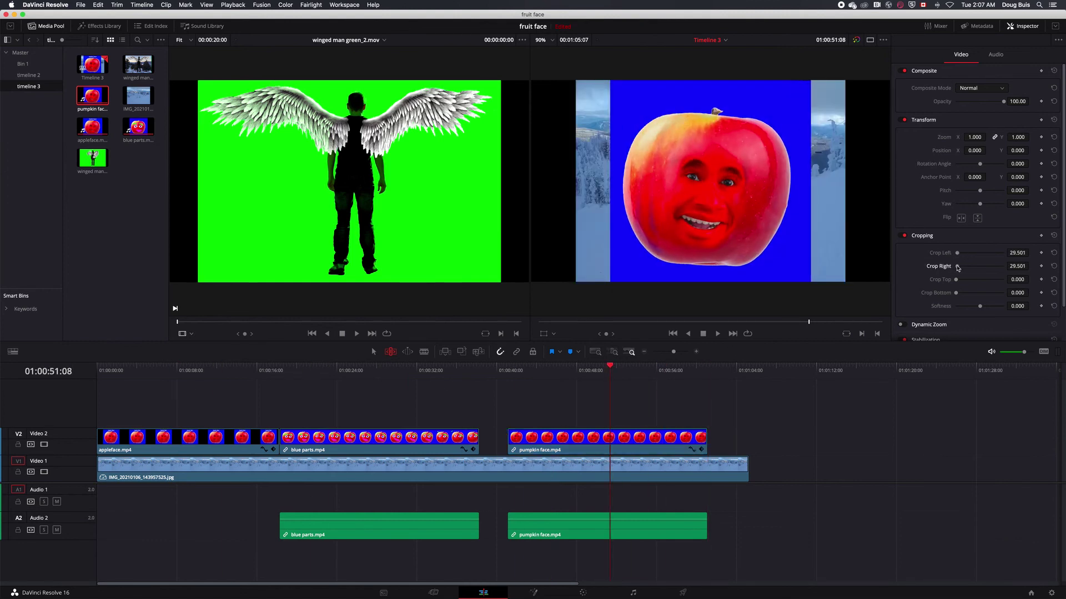
# Add winged man green_2.mov after the pumpkin face clip on Video 2 and extend the snow background to its end
pyautogui.click(595, 385)
pyautogui.moveTo(288, 156); pyautogui.dragTo(824, 439)
pyautogui.moveTo(747, 469); pyautogui.dragTo(922, 469)
pyautogui.click(821, 367)
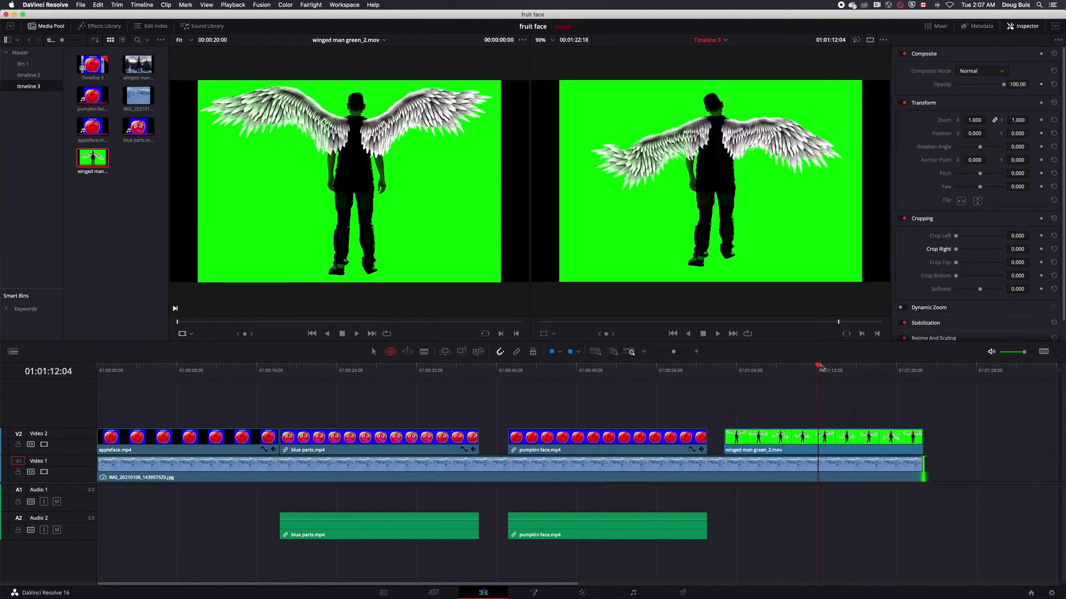
# Go to the Fusion page and add a Delta Keyer to the winged man green_2.mov clip
pyautogui.click(535, 593)
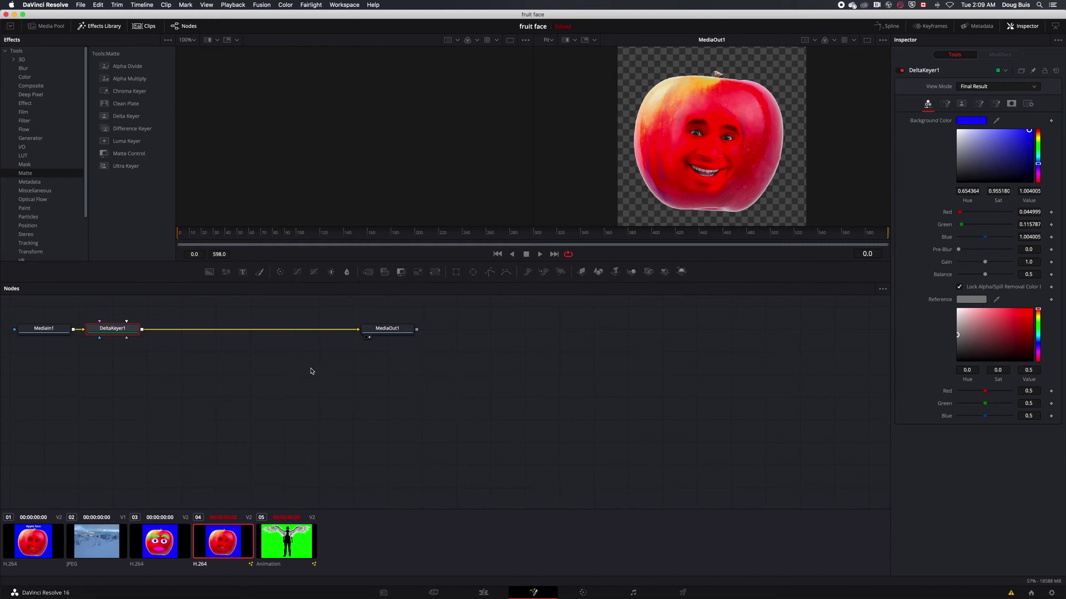
pyautogui.click(301, 548)
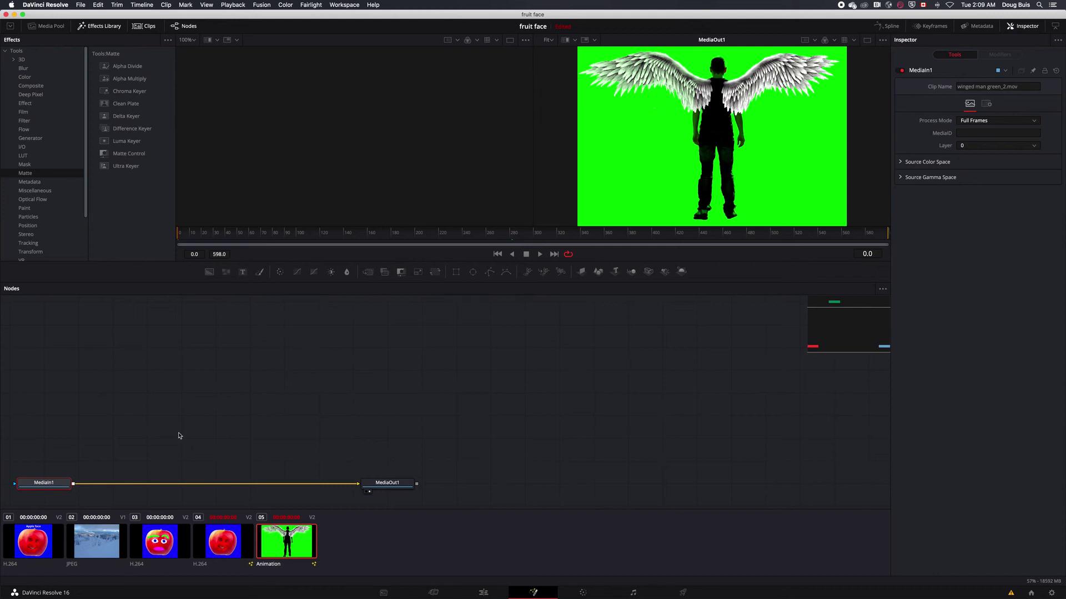
pyautogui.doubleClick(126, 116)
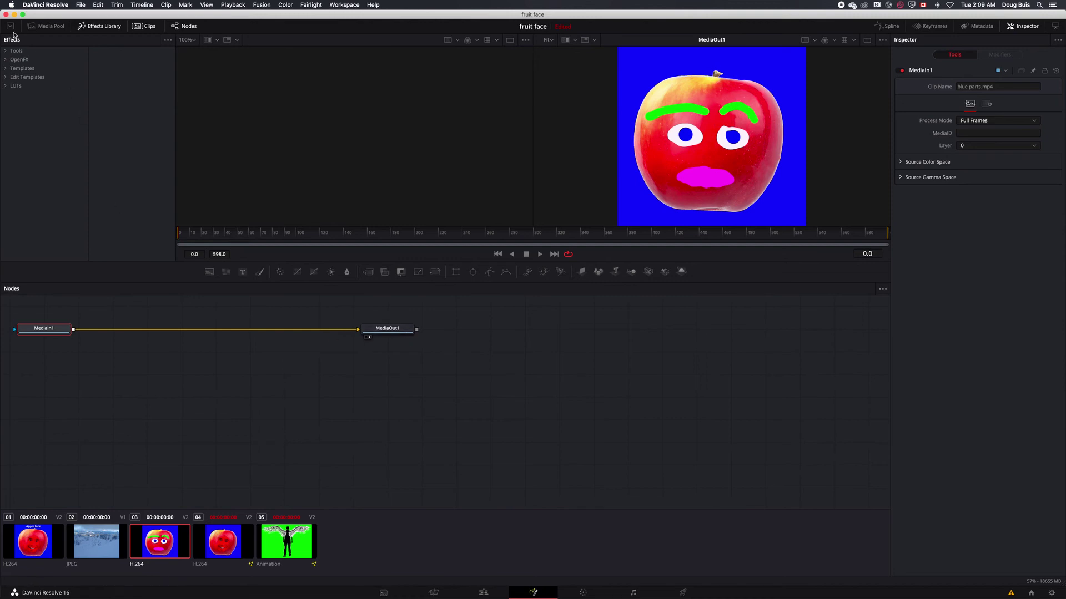
# Add a Delta Keyer to the blue parts.mp4 clip and sample its blue background as the key color
pyautogui.click(6, 51)
pyautogui.click(28, 174)
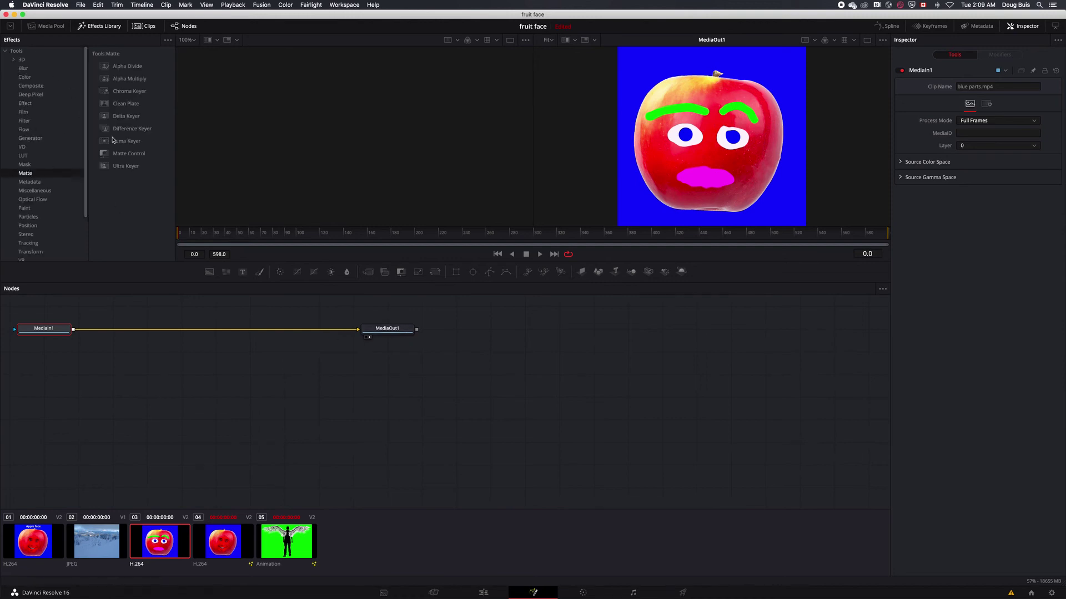
pyautogui.click(127, 116)
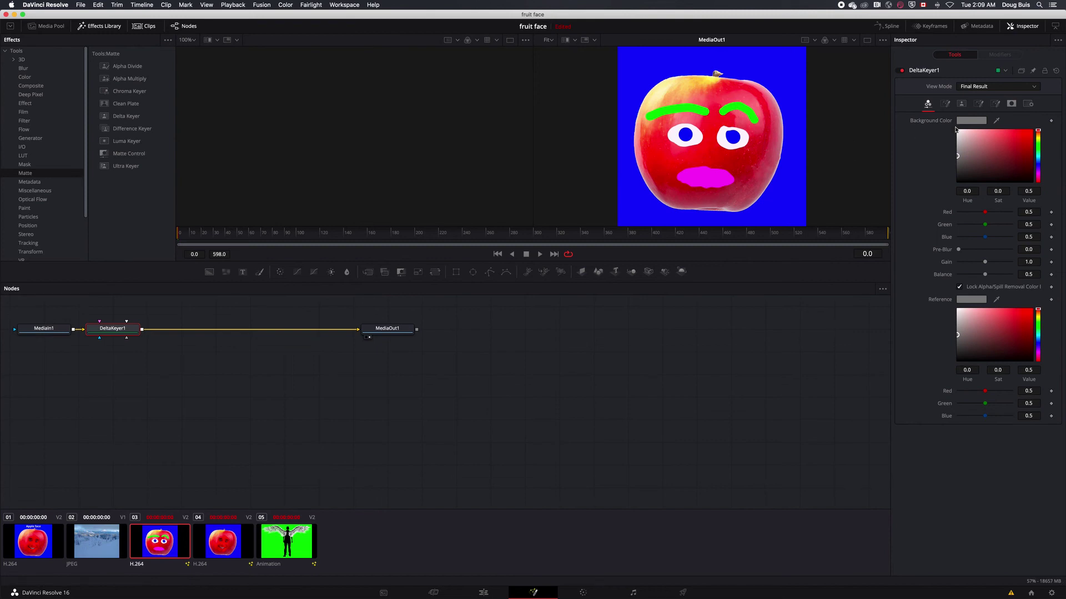
pyautogui.moveTo(996, 122); pyautogui.dragTo(760, 166)
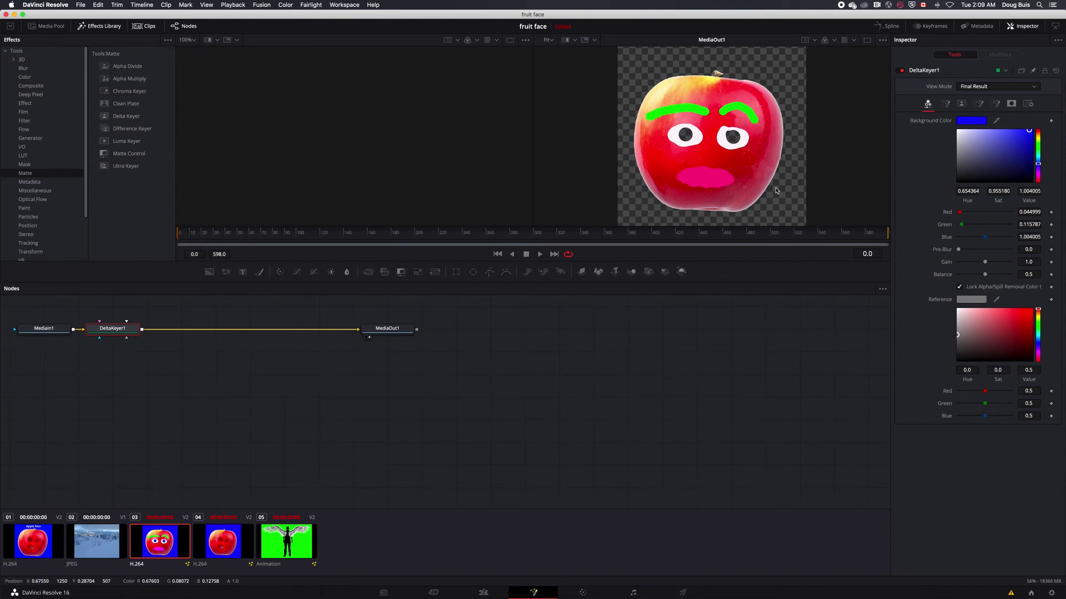
# Key out the blue background of the appleface.mp4 clip with a Delta Keyer
pyautogui.click(33, 542)
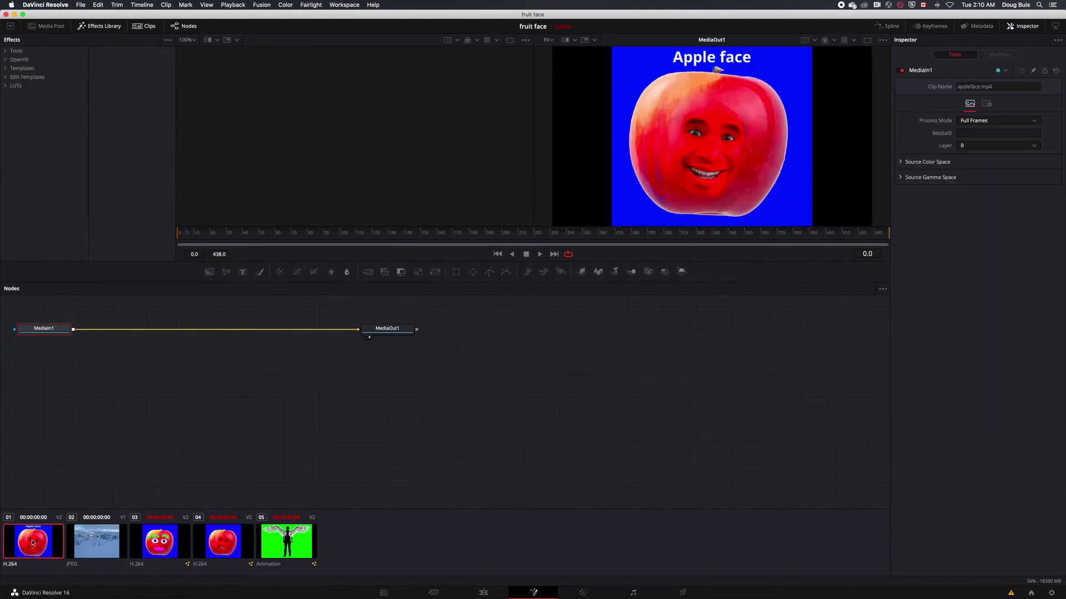
pyautogui.click(15, 51)
pyautogui.click(25, 174)
pyautogui.doubleClick(126, 116)
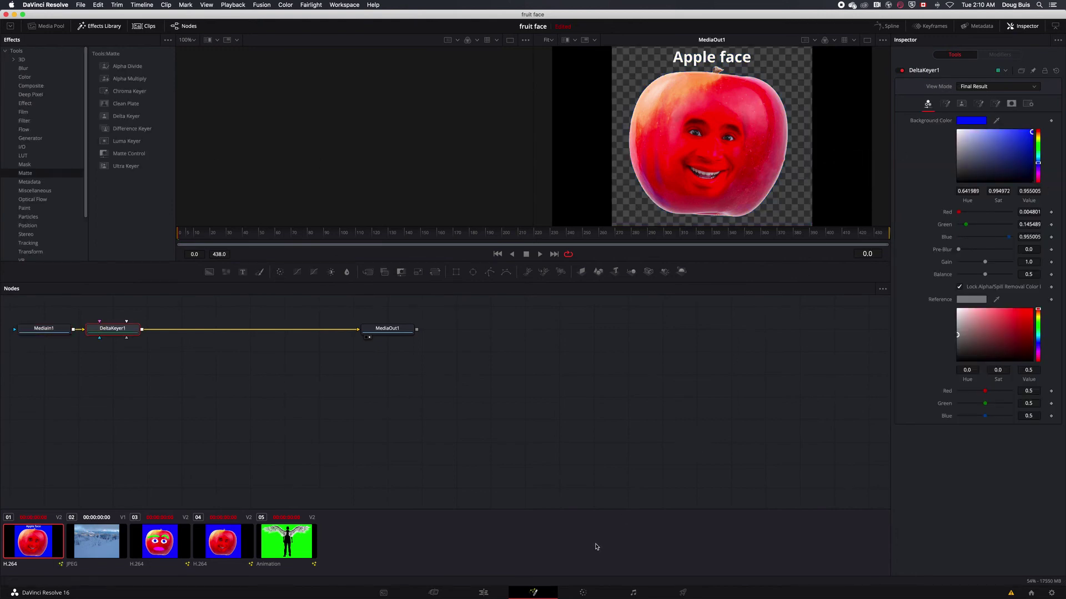
# On the Edit page, keyframe appleface.mp4's Transform at the timeline start with Zoom 0.180, Position X -494 and Position Y below the frame
pyautogui.click(484, 592)
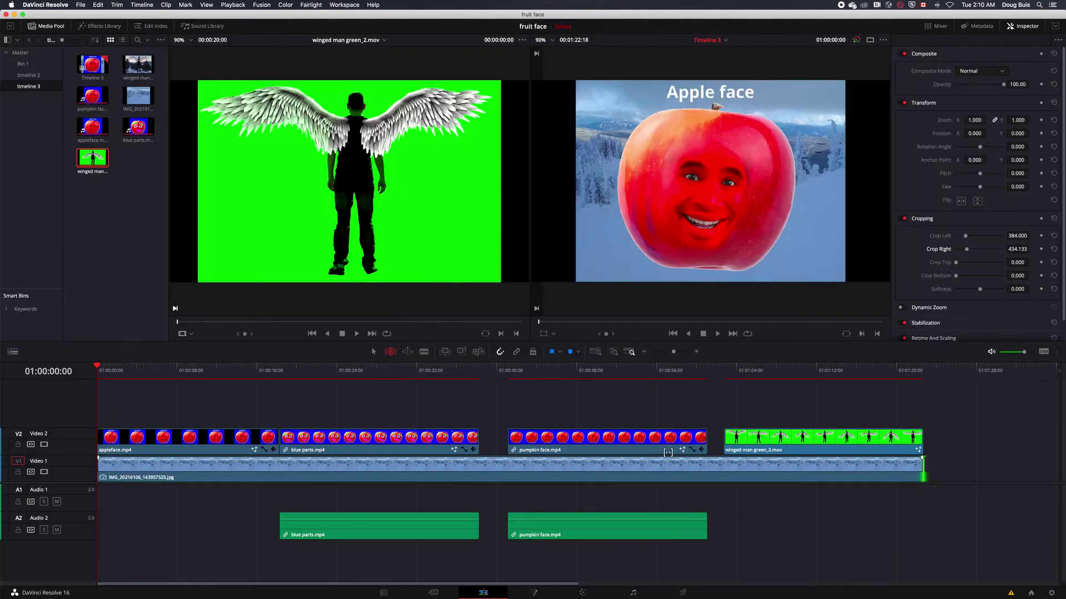
pyautogui.click(111, 372)
pyautogui.press('Home')
pyautogui.click(1042, 103)
pyautogui.moveTo(1017, 120); pyautogui.dragTo(977, 119)
pyautogui.moveTo(975, 133); pyautogui.dragTo(700, 133)
pyautogui.moveTo(1018, 133); pyautogui.dragTo(672, 133)
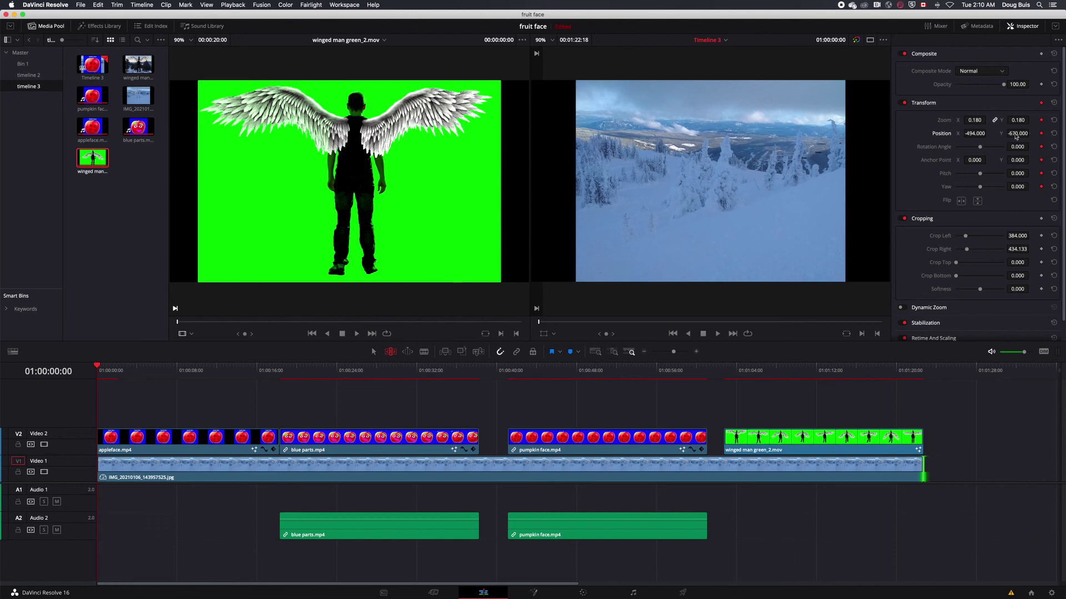
# Keyframe appleface.mp4 to Zoom 0.930, Position -107/84 at 01:00:10:10, and to Zoom 0.590, Position 624/857, Rotation -721.700 at 01:00:17:00
pyautogui.moveTo(107, 370); pyautogui.dragTo(202, 381)
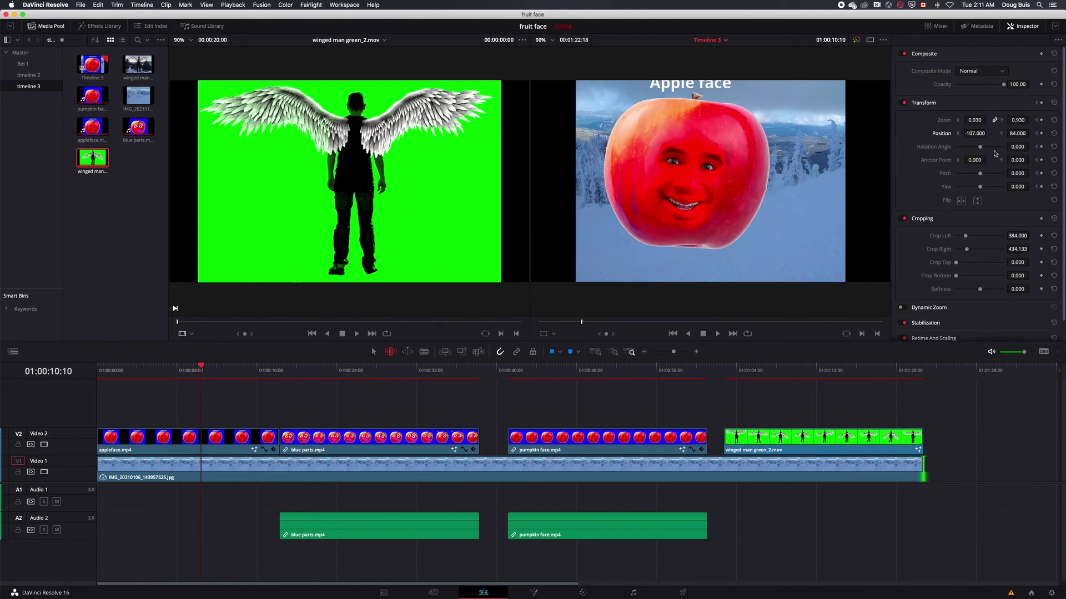
pyautogui.click(1041, 147)
pyautogui.moveTo(201, 368); pyautogui.dragTo(267, 374)
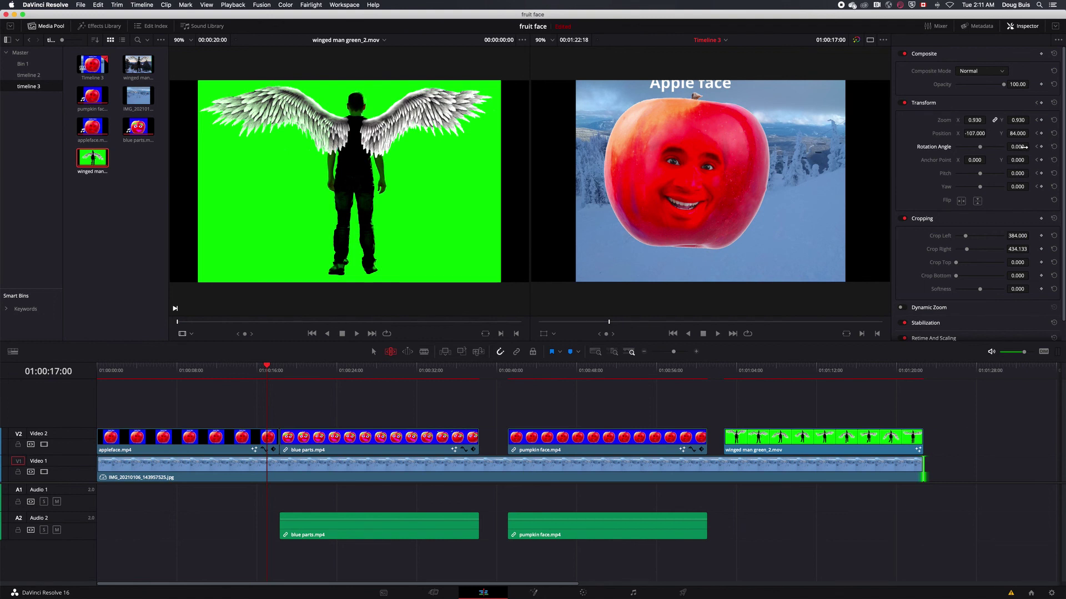
pyautogui.moveTo(1024, 147); pyautogui.dragTo(929, 146)
pyautogui.moveTo(1022, 120); pyautogui.dragTo(1048, 134)
pyautogui.moveTo(974, 133); pyautogui.dragTo(1029, 137)
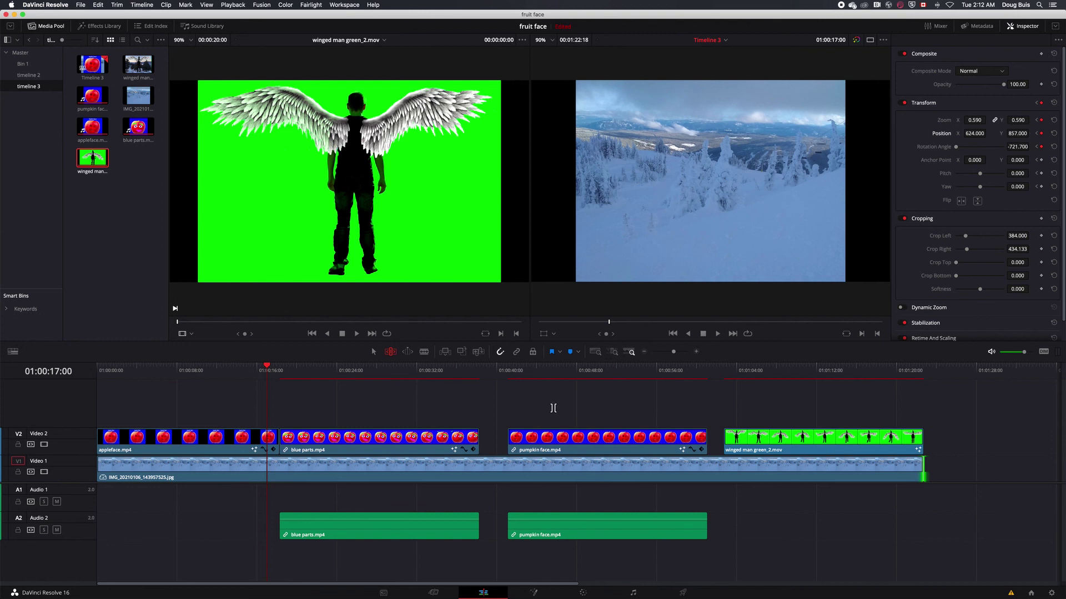
# Keyframe blue parts.mp4's Composite and Transform at 01:00:19:06 with Zoom 0.000, and grow it to Zoom 1.030 further into the clip
pyautogui.moveTo(267, 372); pyautogui.dragTo(289, 380)
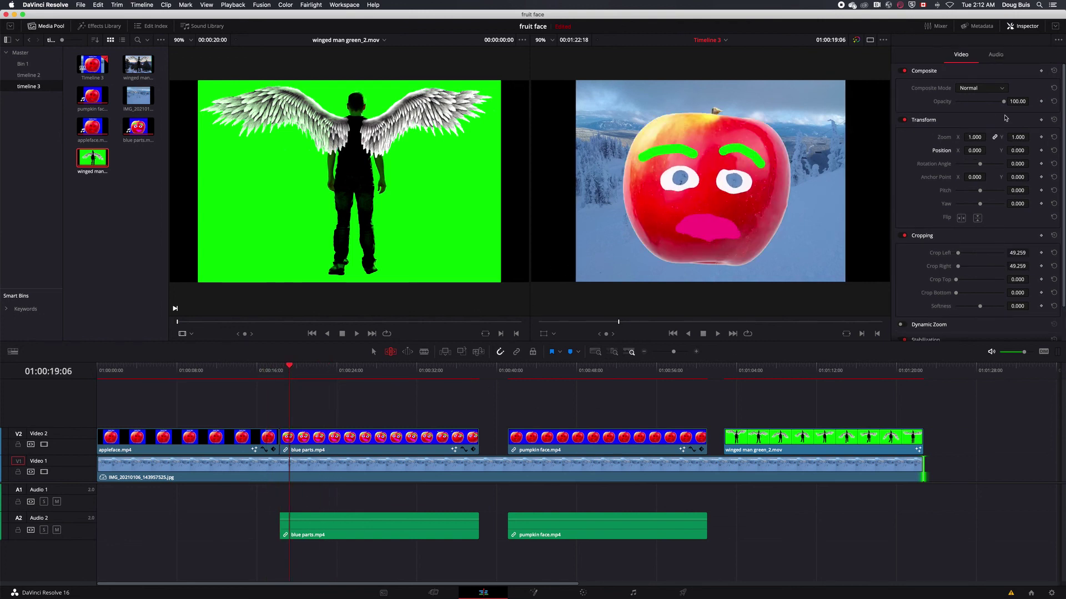
pyautogui.click(1041, 120)
pyautogui.moveTo(1019, 137); pyautogui.dragTo(943, 139)
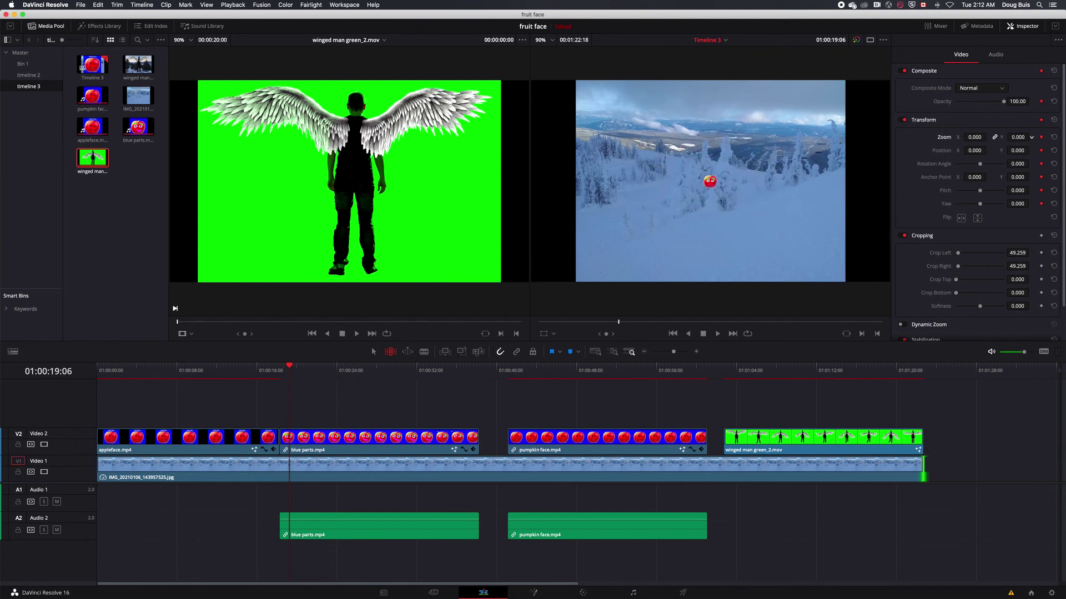
pyautogui.click(291, 367)
pyautogui.moveTo(291, 367); pyautogui.dragTo(357, 367)
# Keyframe blue parts.mp4's Opacity at 100 at 01:00:27:21 and 01:00:34:22, and fade it to 0 at 01:00:37:11
pyautogui.moveTo(420, 373); pyautogui.dragTo(470, 385)
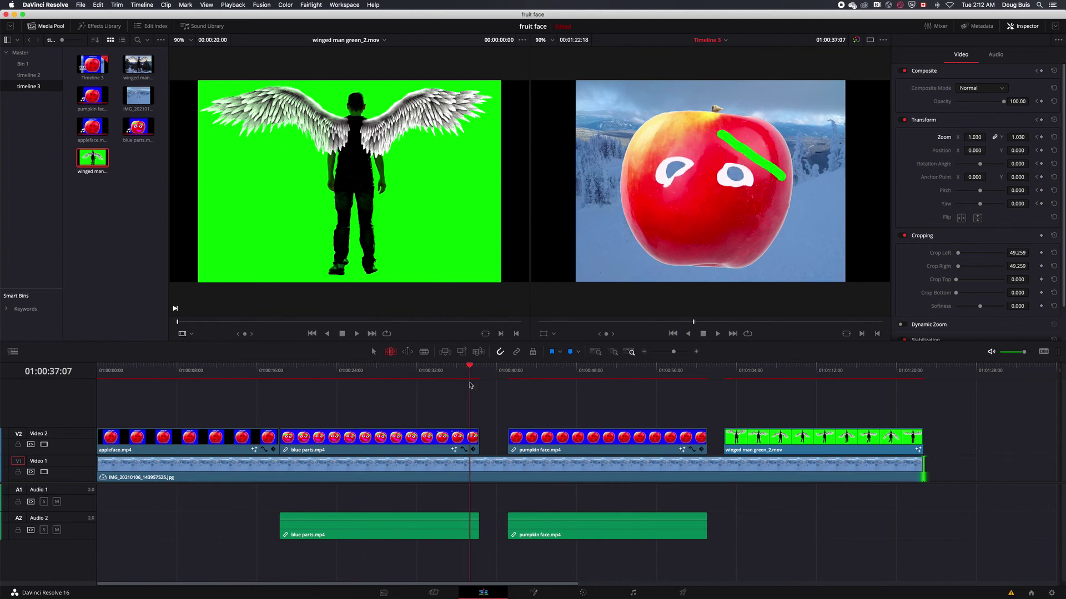
pyautogui.click(375, 371)
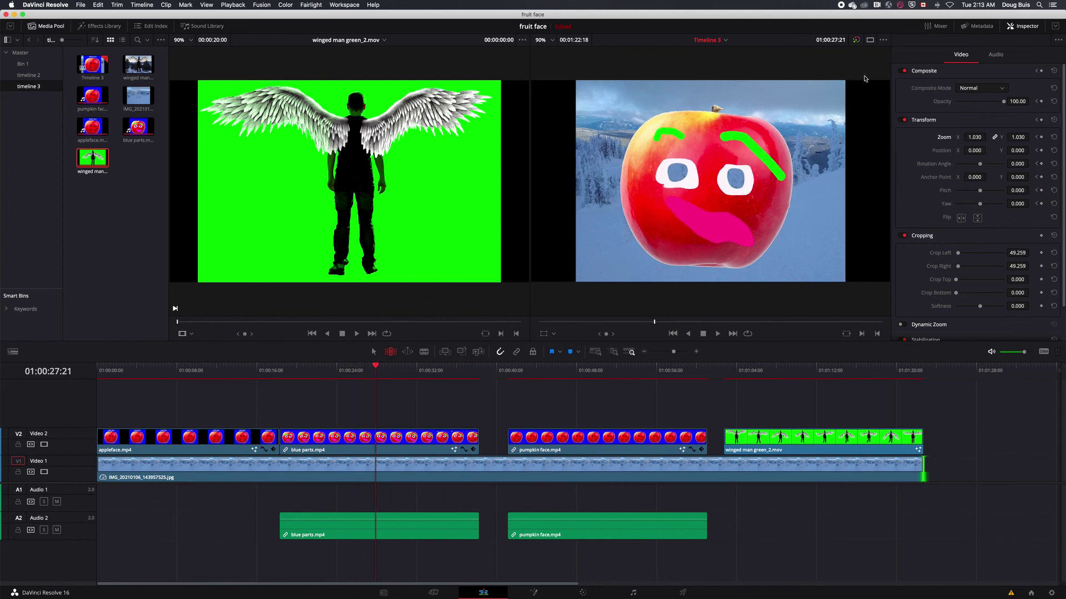
pyautogui.click(1041, 102)
pyautogui.moveTo(374, 368); pyautogui.dragTo(445, 369)
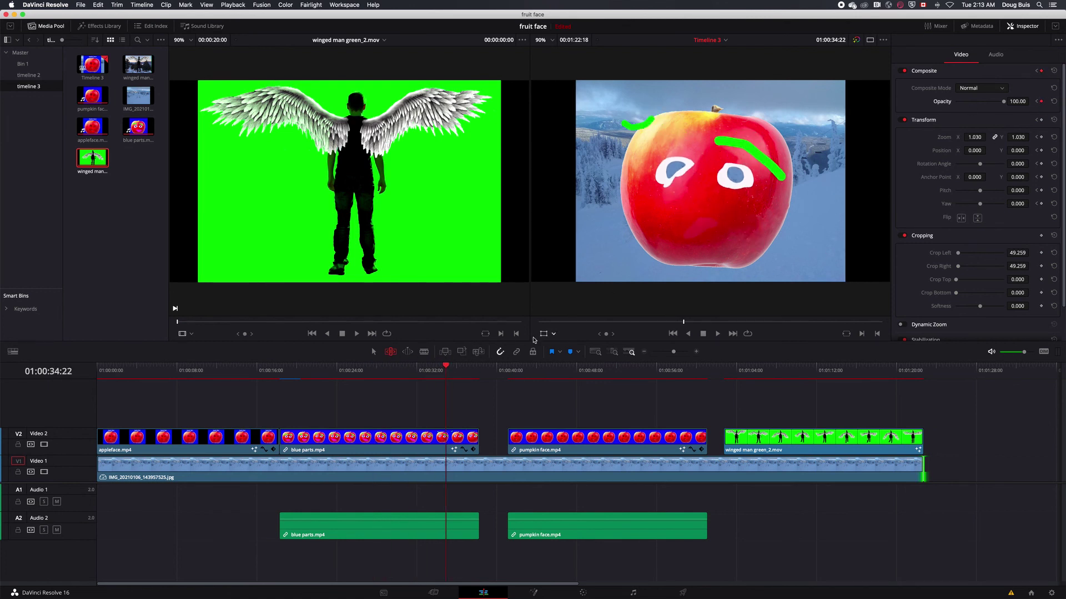
pyautogui.moveTo(447, 367); pyautogui.dragTo(472, 368)
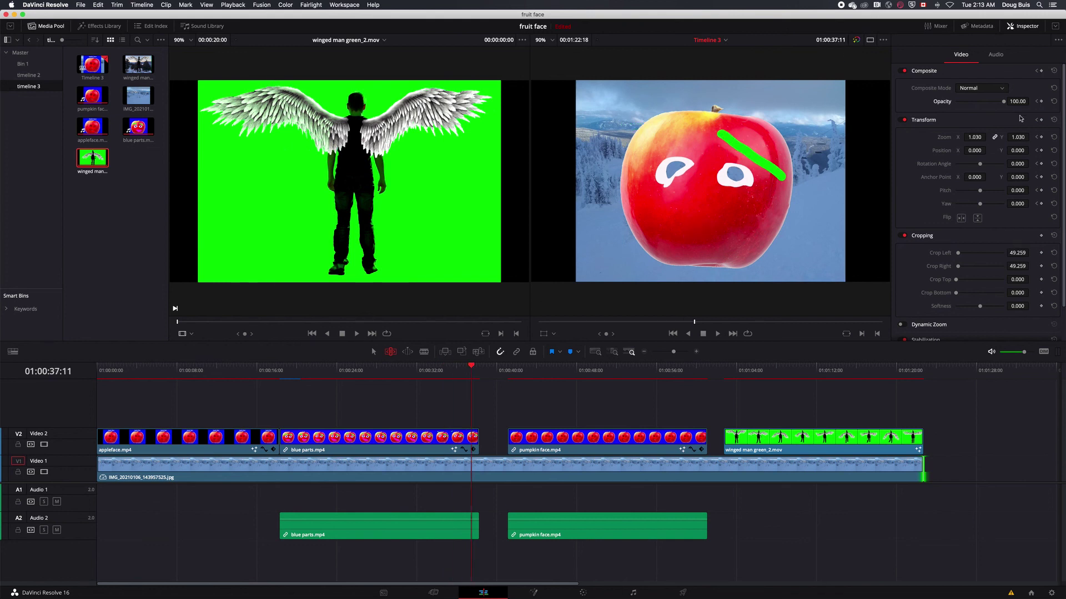
pyautogui.moveTo(1017, 101); pyautogui.dragTo(996, 101)
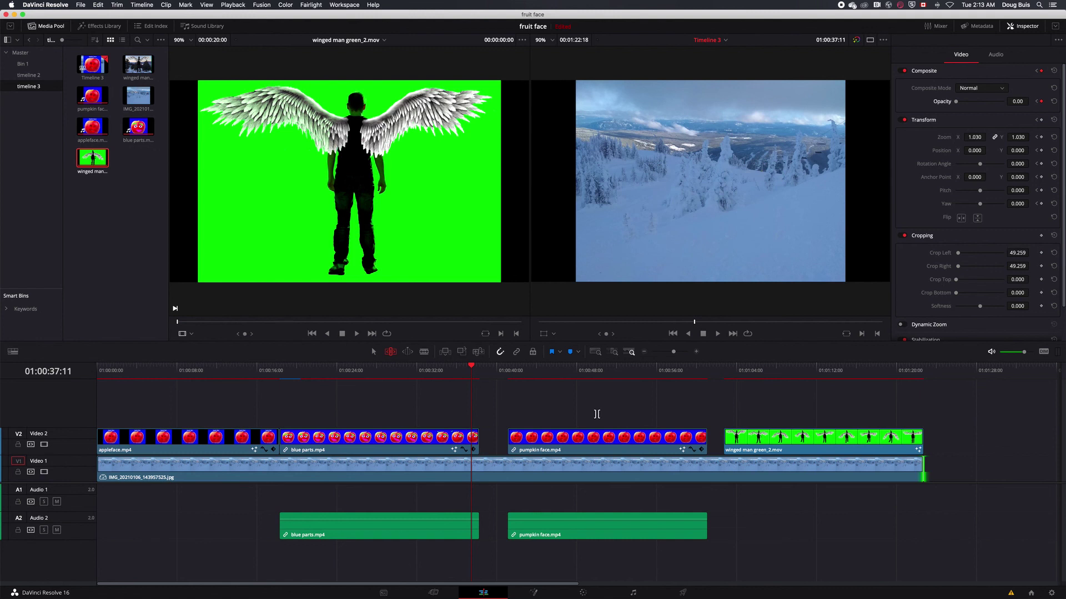
# Keyframe pumpkin face.mp4 from Opacity 0 at 01:00:42:00 to 100 about a second on, ending at Zoom 0.010 and Rotation 728.900 at 01:01:00:04
pyautogui.moveTo(471, 367); pyautogui.dragTo(517, 371)
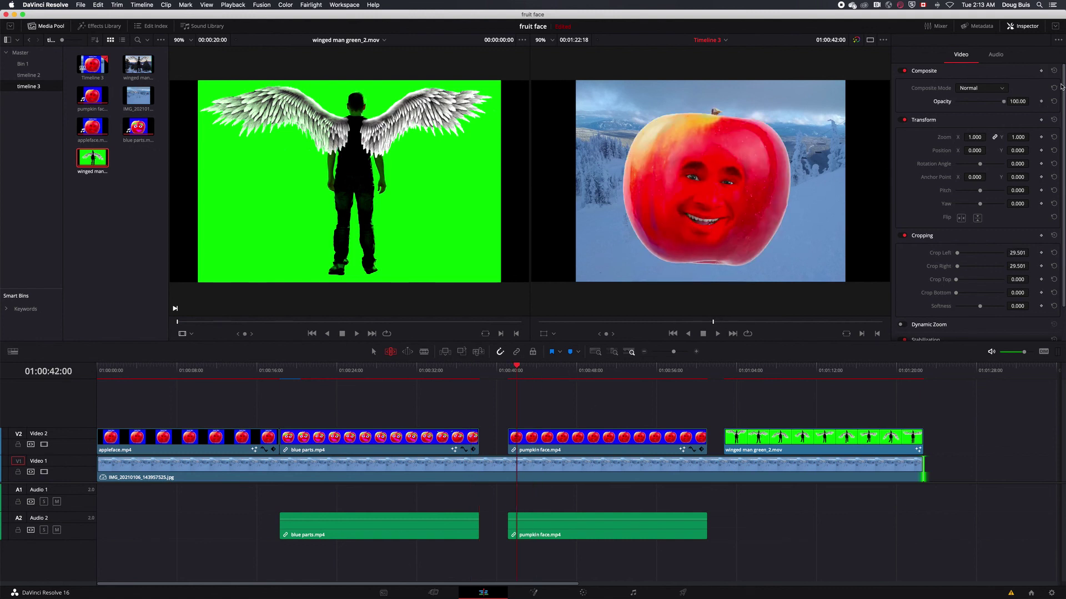
pyautogui.click(1042, 119)
pyautogui.moveTo(1004, 102); pyautogui.dragTo(954, 107)
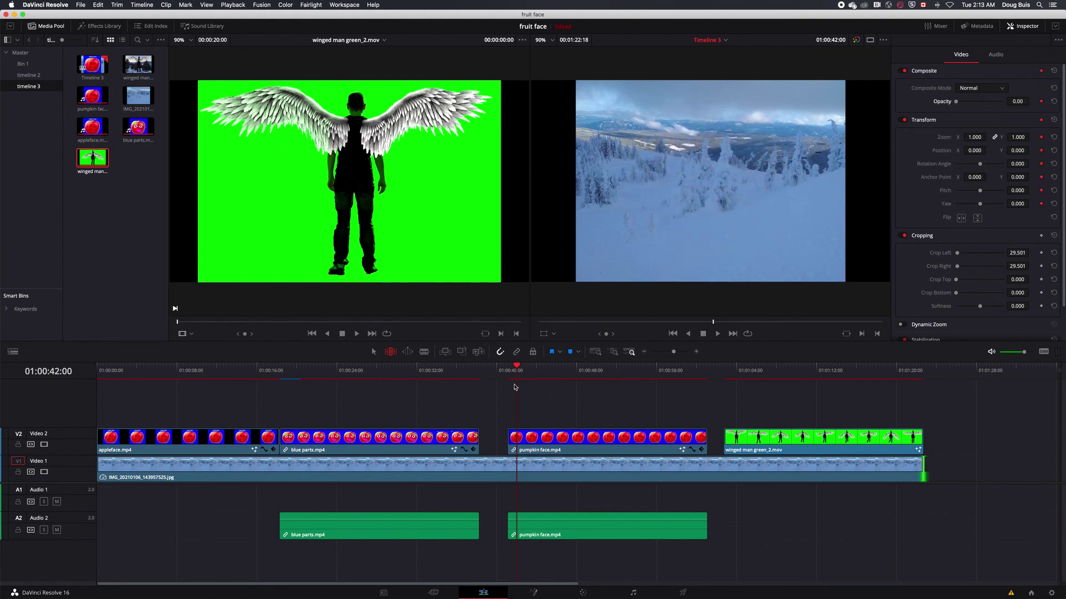
pyautogui.moveTo(518, 367); pyautogui.dragTo(526, 367)
pyautogui.moveTo(959, 103); pyautogui.dragTo(1038, 114)
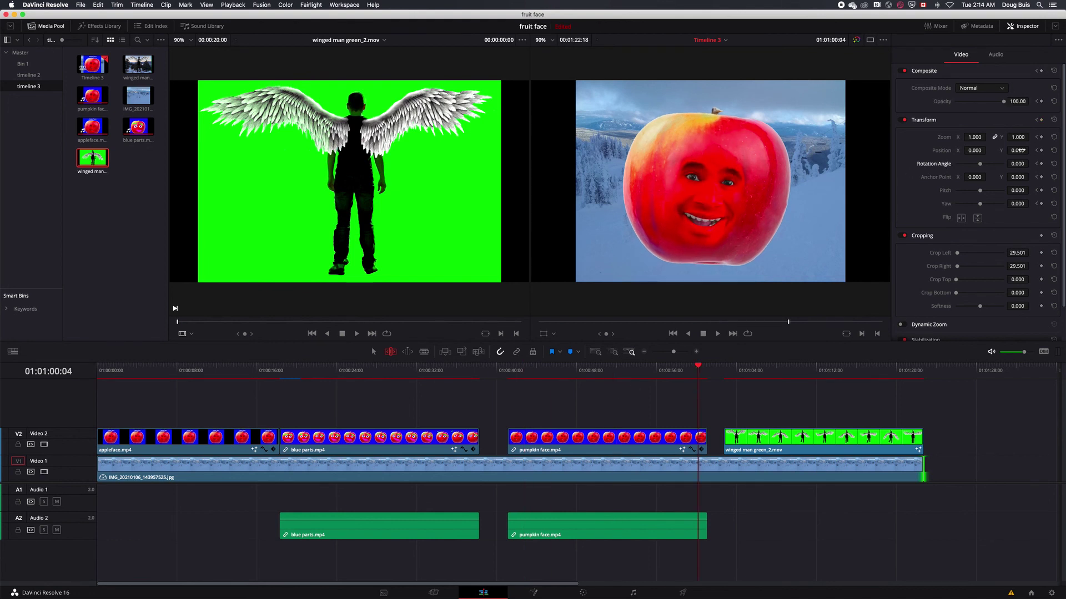
pyautogui.moveTo(1018, 163); pyautogui.dragTo(1017, 137)
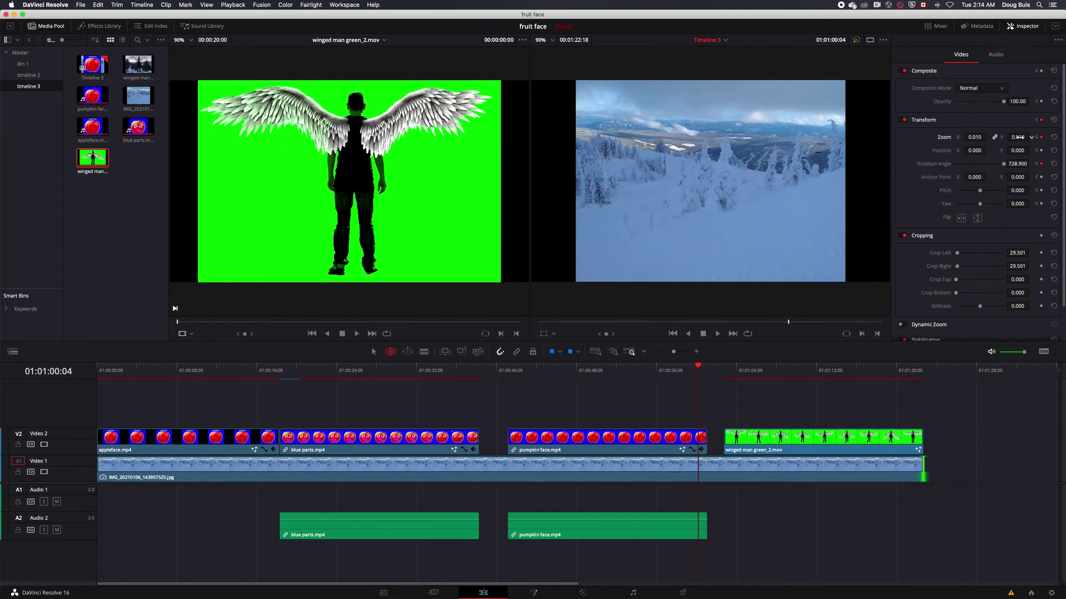
# Keyframe winged man green_2.mov's Transform at 01:01:03:16 with Zoom 0.160 and Position Y -616, below the frame
pyautogui.moveTo(695, 364); pyautogui.dragTo(734, 397)
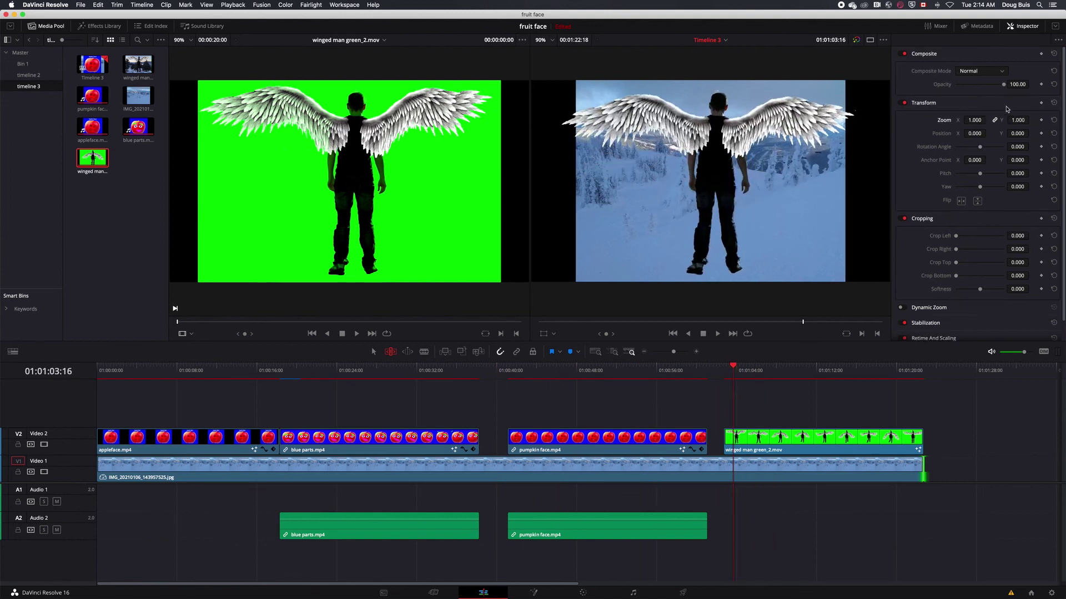
pyautogui.click(1041, 103)
pyautogui.moveTo(1017, 120); pyautogui.dragTo(977, 133)
# Keyframe the winged man to Zoom 0.570, Position Y 51 and Rotation 0 at 01:01:13:04, and to Rotation 52.700 at 01:01:14:00
pyautogui.moveTo(732, 365); pyautogui.dragTo(827, 365)
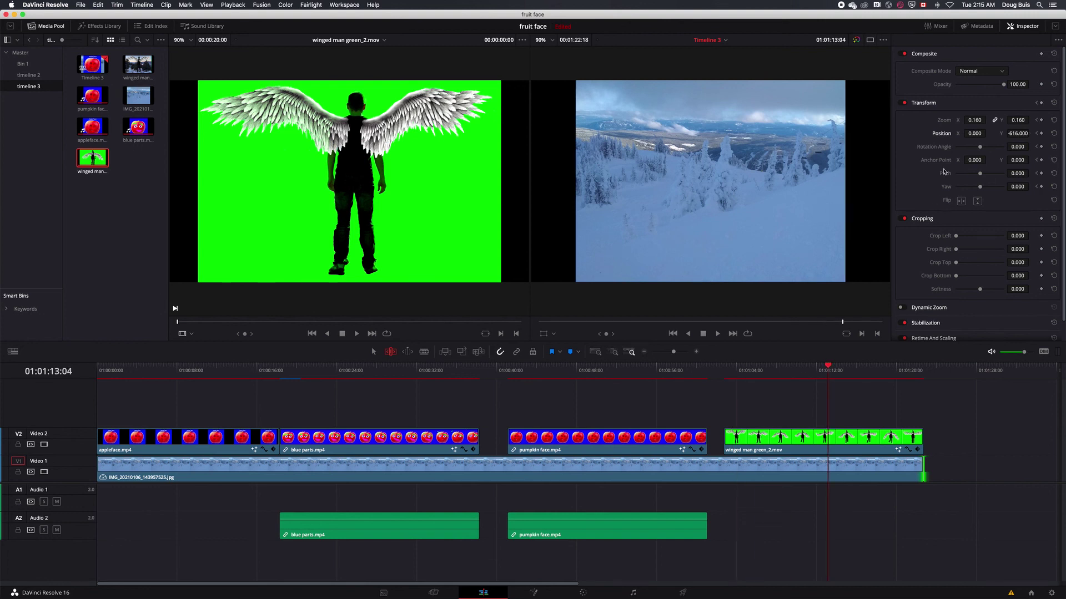
pyautogui.moveTo(1017, 133); pyautogui.dragTo(1041, 119)
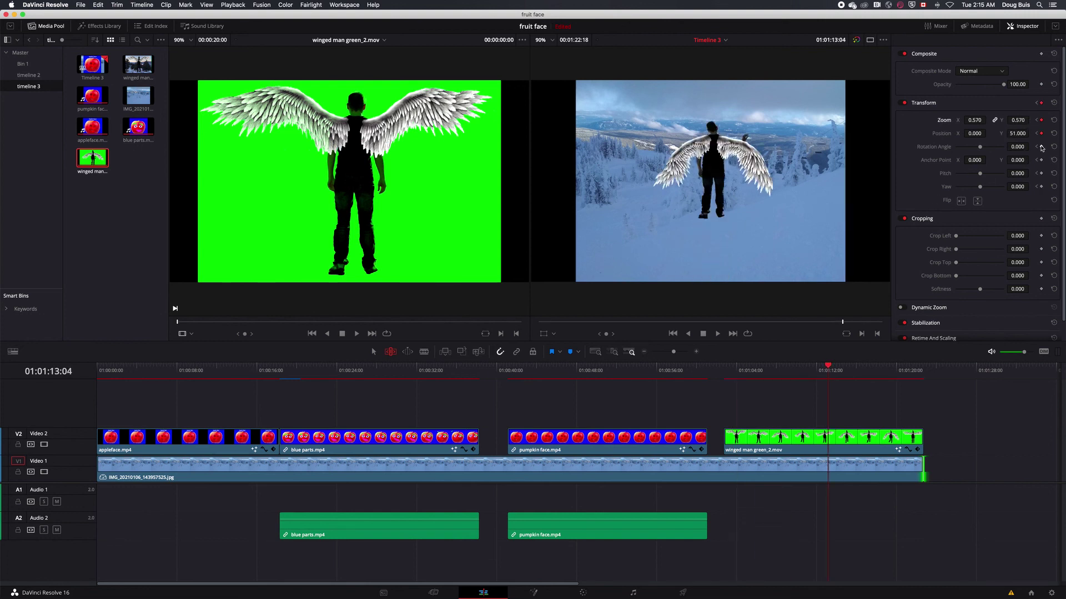
pyautogui.click(1041, 147)
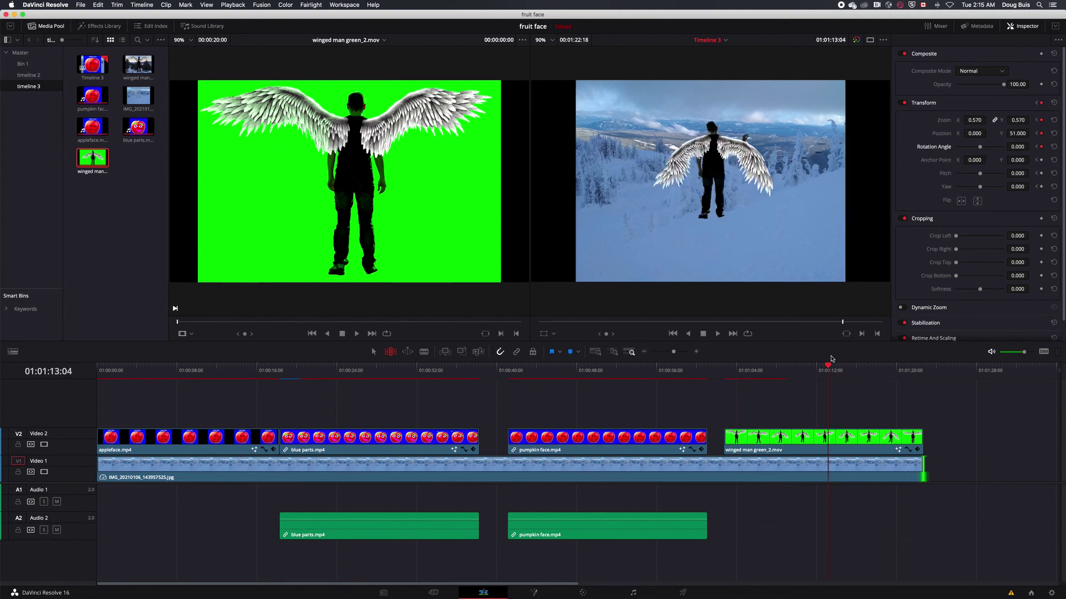
pyautogui.moveTo(828, 368); pyautogui.dragTo(836, 367)
pyautogui.moveTo(1018, 147); pyautogui.dragTo(1020, 146)
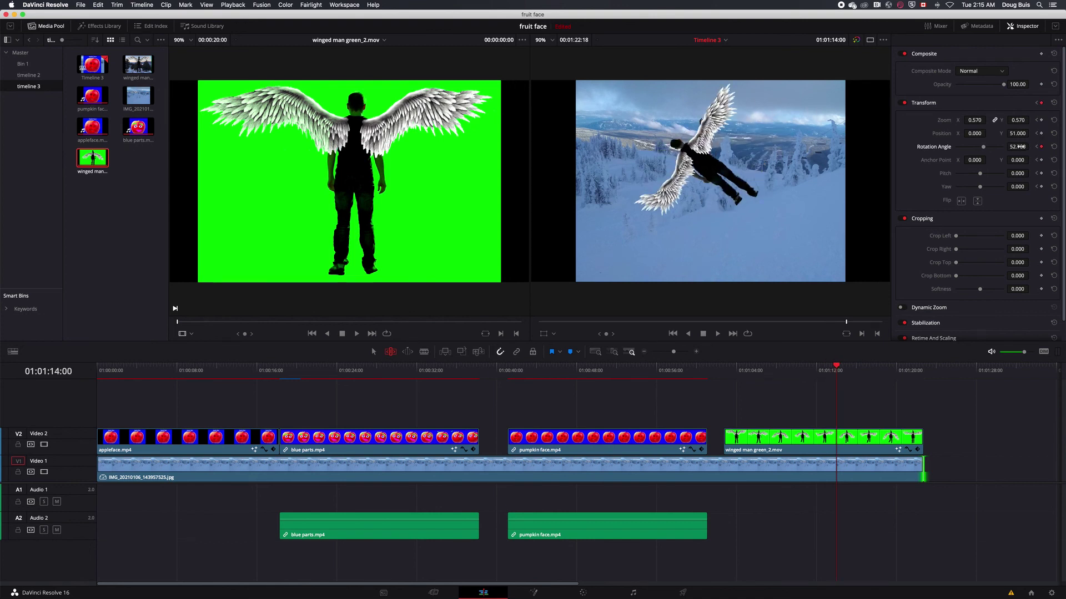
# Near the end of the winged man clip, keyframe its Position at X -607, Y 484 and adjust its Zoom
pyautogui.moveTo(836, 366); pyautogui.dragTo(905, 366)
pyautogui.moveTo(1017, 120); pyautogui.dragTo(944, 133)
pyautogui.press('End')
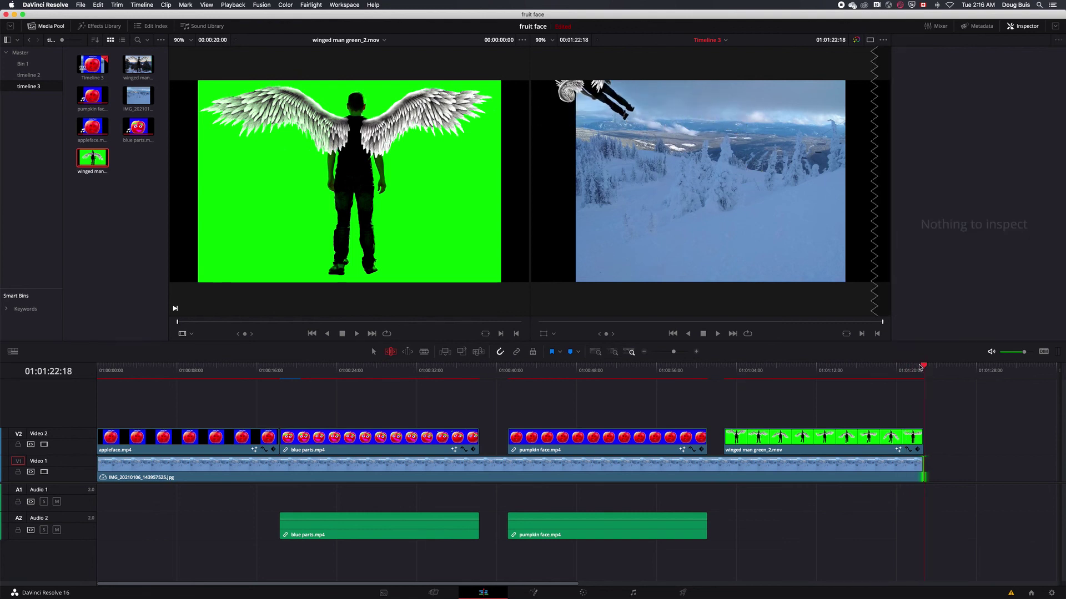
# At 01:01:21:08, set the winged man's Zoom to 0.550, Position Y to 110 and Rotation to -85.500, and change Position X at 01:01:21:23
pyautogui.moveTo(920, 367); pyautogui.dragTo(910, 366)
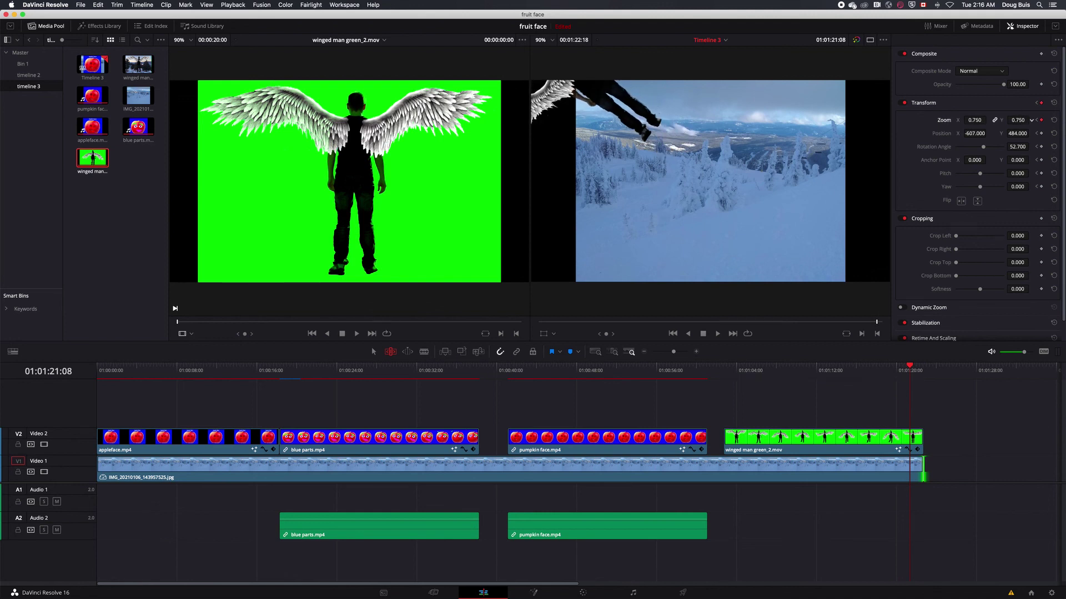
pyautogui.moveTo(1017, 120); pyautogui.dragTo(1017, 147)
pyautogui.moveTo(909, 366); pyautogui.dragTo(916, 366)
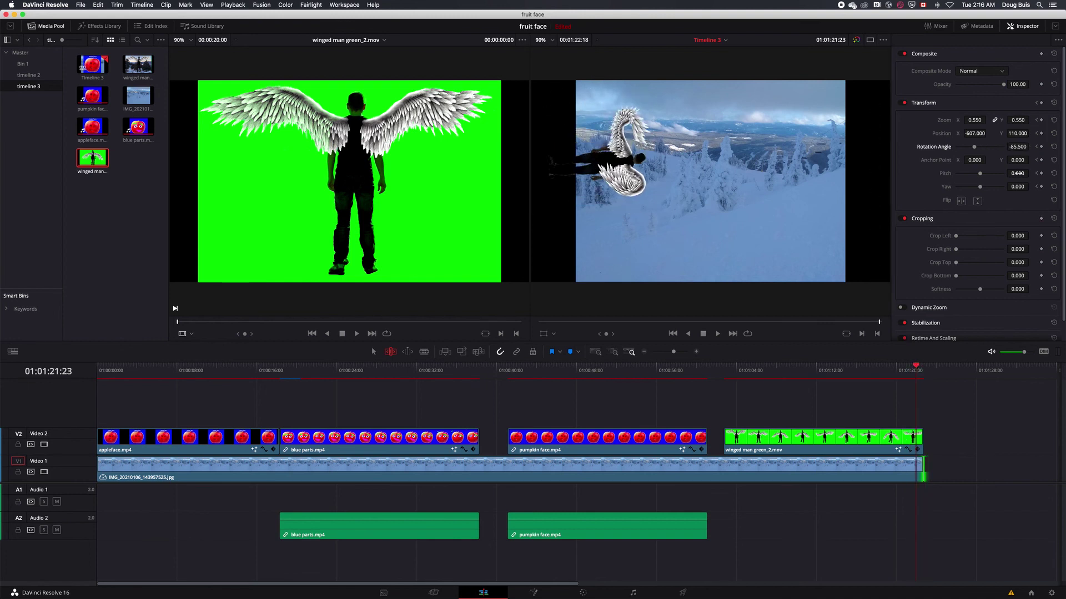
pyautogui.moveTo(978, 133); pyautogui.dragTo(978, 132)
# Play the timeline from the start and scrub on to pumpkin face.mp4 to review the animated clips
pyautogui.moveTo(915, 366); pyautogui.dragTo(84, 402)
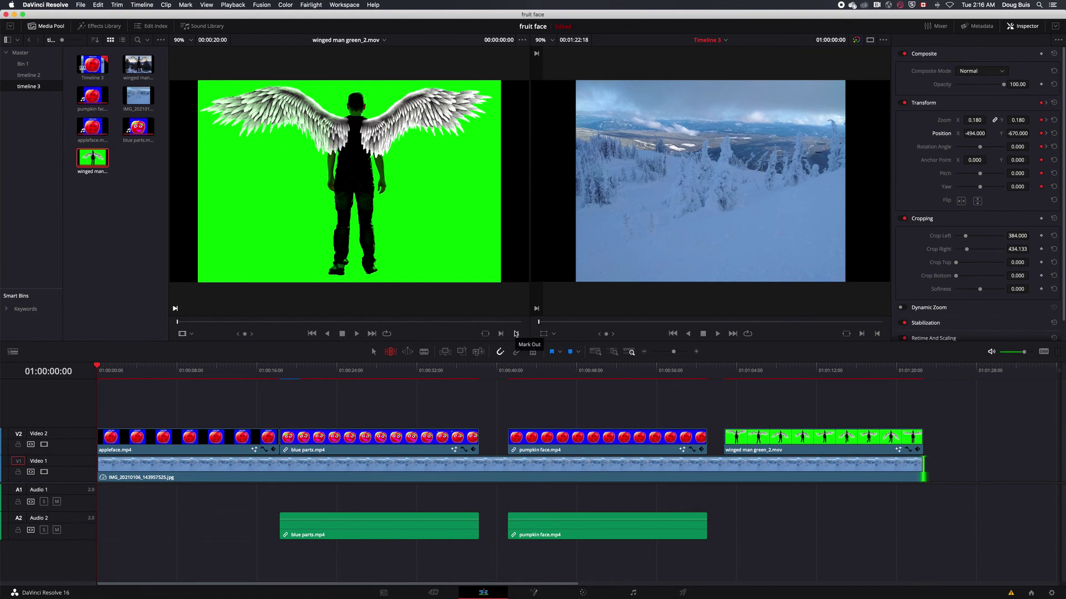
pyautogui.press('space')
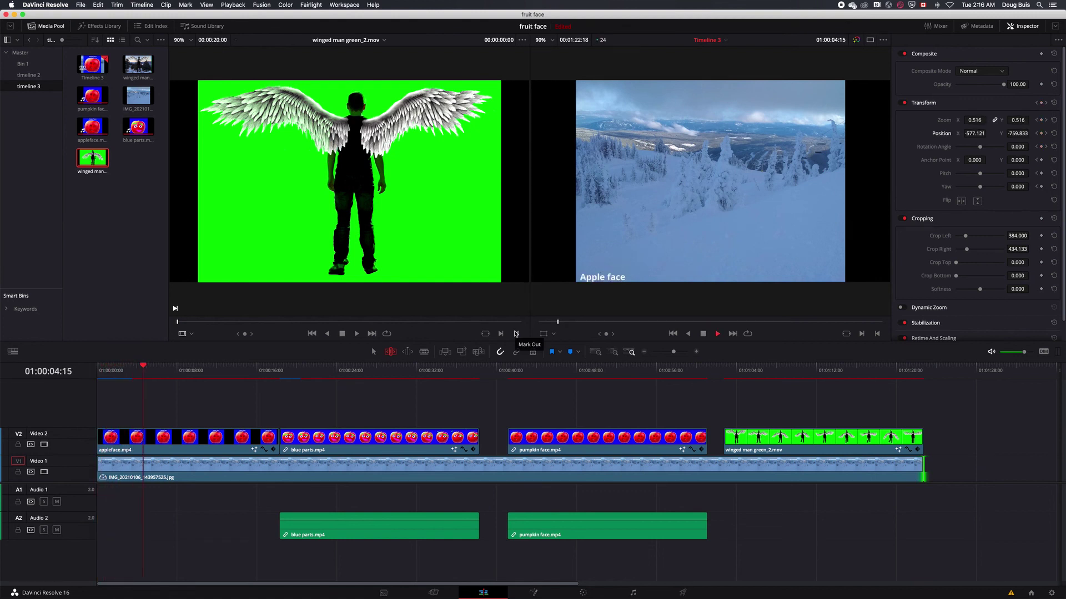
pyautogui.press('space')
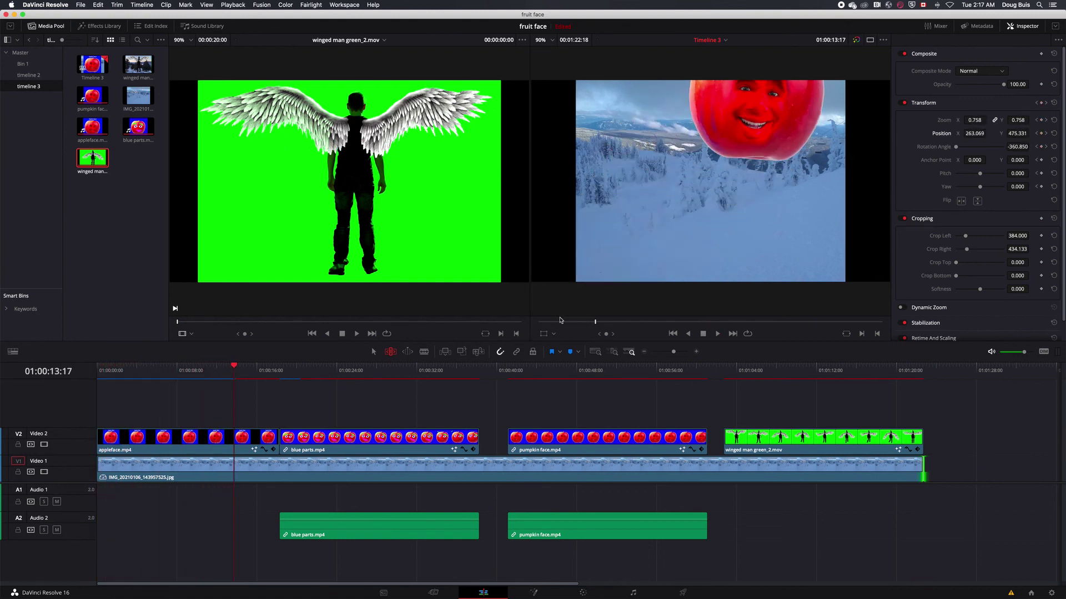
pyautogui.moveTo(234, 365); pyautogui.dragTo(604, 383)
# Move blue parts.mp4 and winged man green_2.mov earlier onto a new Video 3 track, and shift pumpkin face.mp4 earlier on Video 2 to overlap them
pyautogui.click(294, 438)
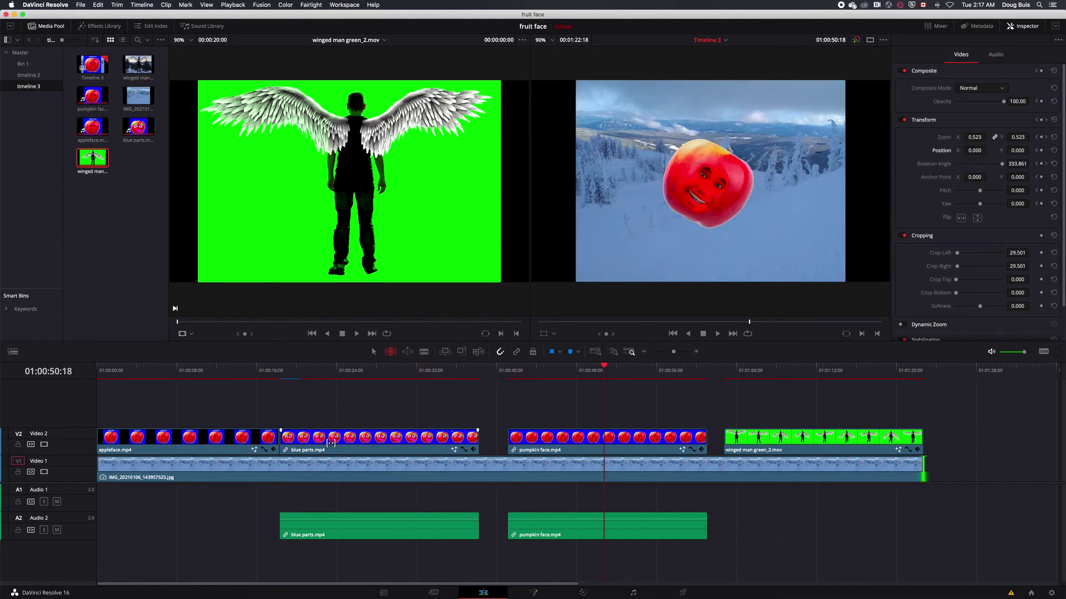
pyautogui.click(374, 351)
pyautogui.moveTo(388, 438); pyautogui.dragTo(304, 411)
pyautogui.moveTo(566, 450); pyautogui.dragTo(391, 447)
pyautogui.moveTo(780, 441); pyautogui.dragTo(476, 414)
# Trim the snowy background to about 49 seconds and shift blue parts.mp4, pumpkin face.mp4 and the winged man slightly earlier
pyautogui.moveTo(922, 470); pyautogui.dragTo(590, 472)
pyautogui.moveTo(366, 411); pyautogui.dragTo(334, 412)
pyautogui.click(264, 450)
pyautogui.click(265, 406)
pyautogui.moveTo(389, 452); pyautogui.dragTo(353, 452)
pyautogui.moveTo(533, 426); pyautogui.dragTo(506, 425)
# Return the playhead to the timeline start and delete the blue parts.mp4 and pumpkin face.mp4 audio clips from Audio 2
pyautogui.moveTo(590, 380); pyautogui.dragTo(97, 373)
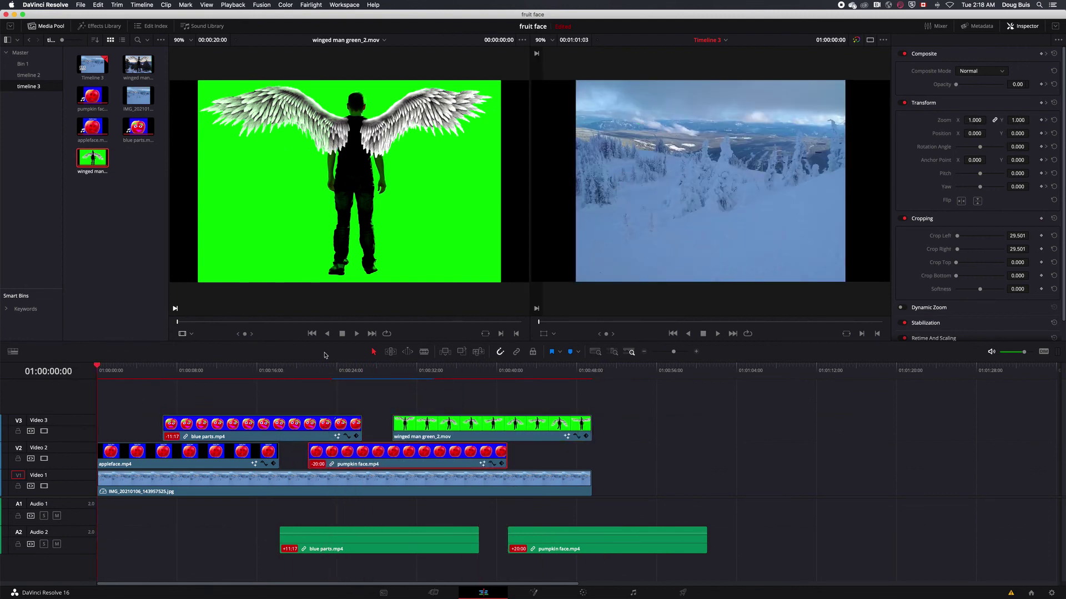
pyautogui.moveTo(708, 562); pyautogui.dragTo(420, 508)
pyautogui.press('BackSpace')
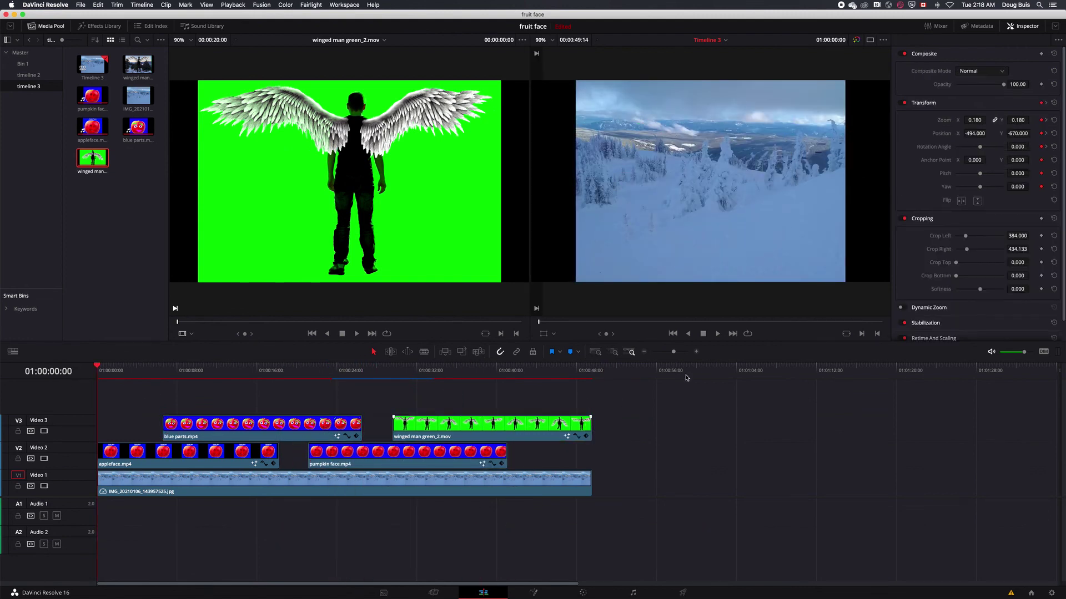